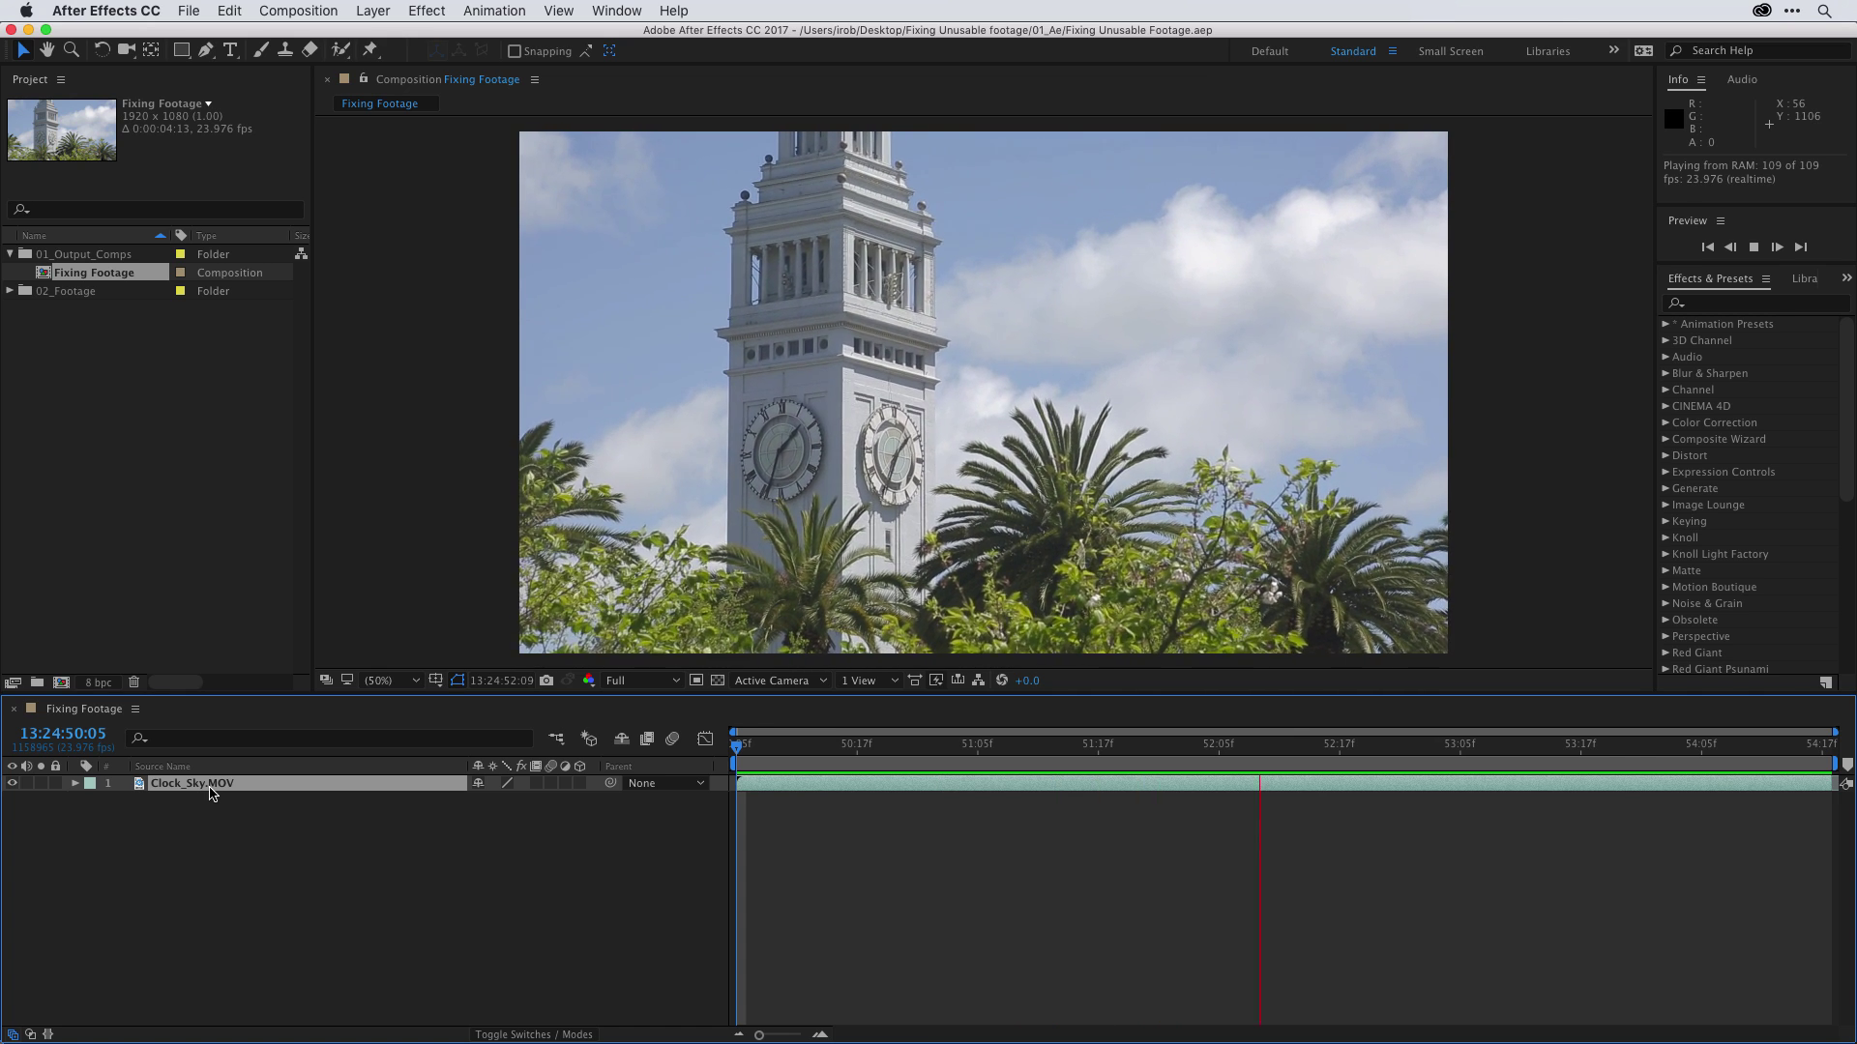
# Search Effects & Presets for 'VFX' and apply Warp Stabilizer VFX to Clock_Sky.MOV.
pyautogui.press('space')
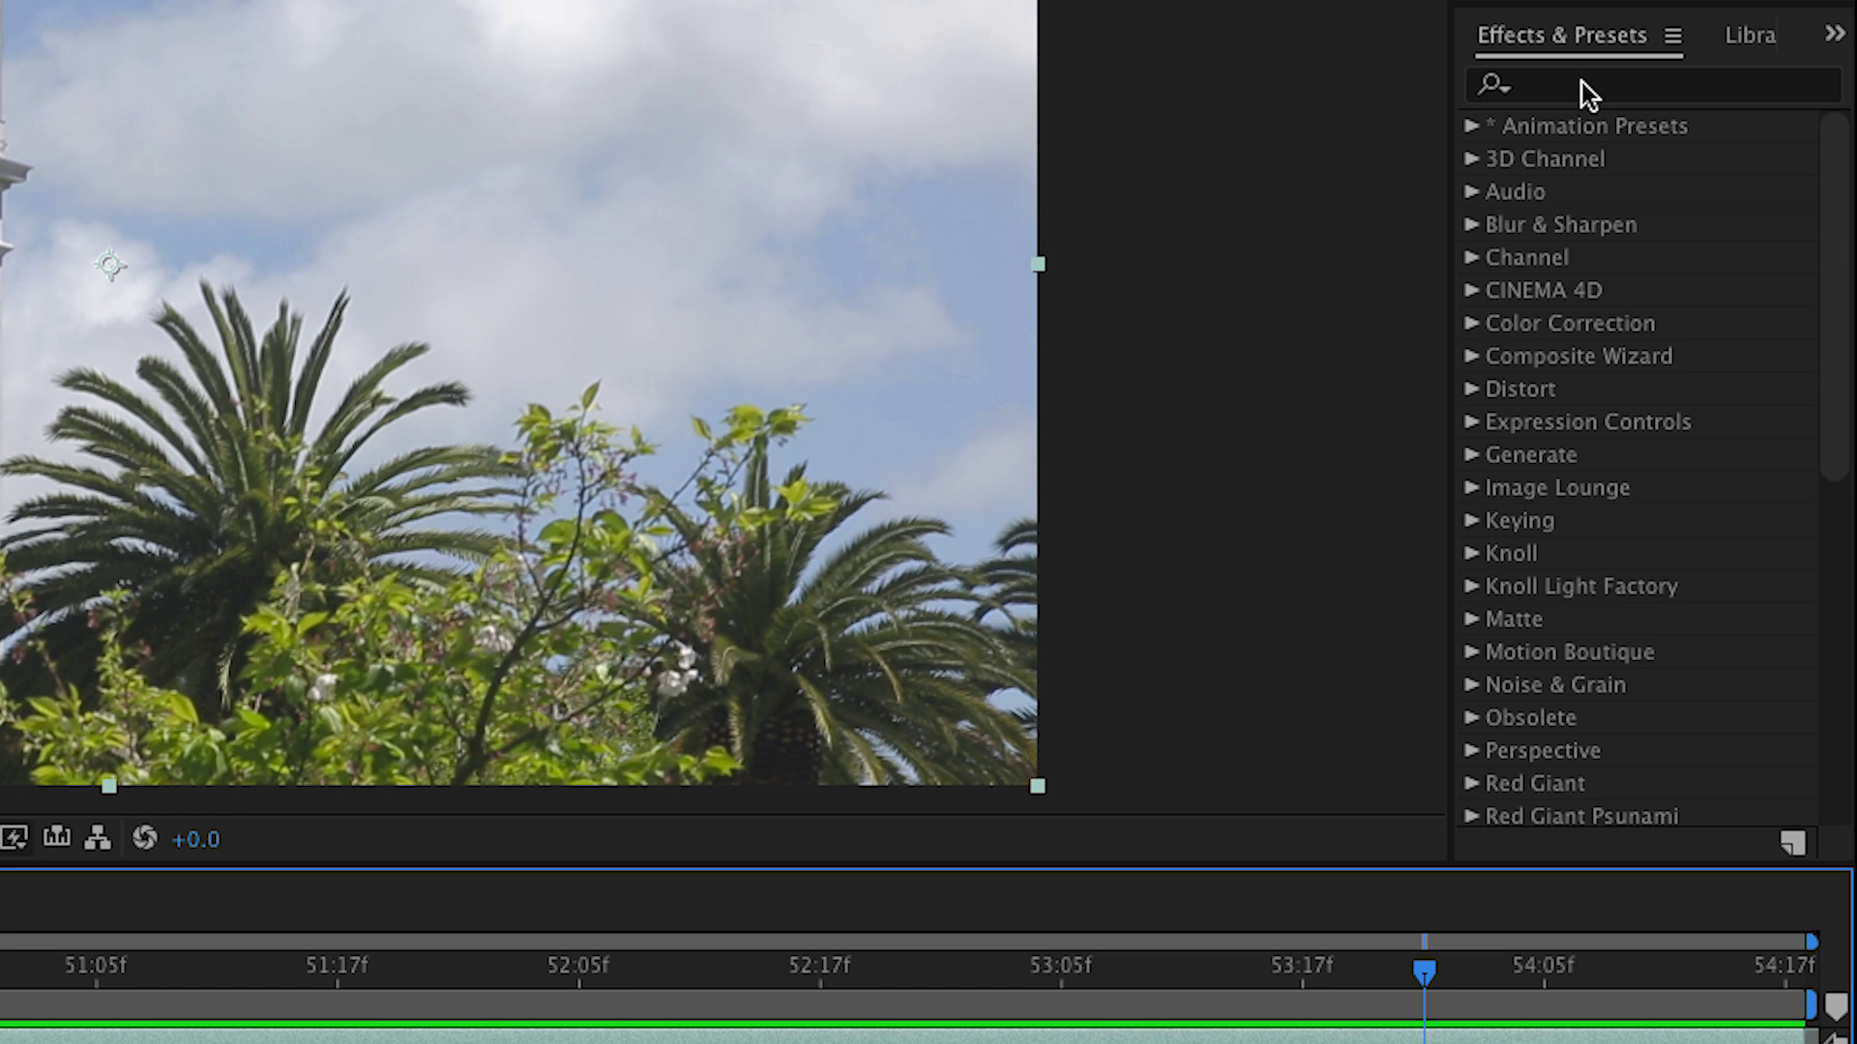
pyautogui.click(1582, 83)
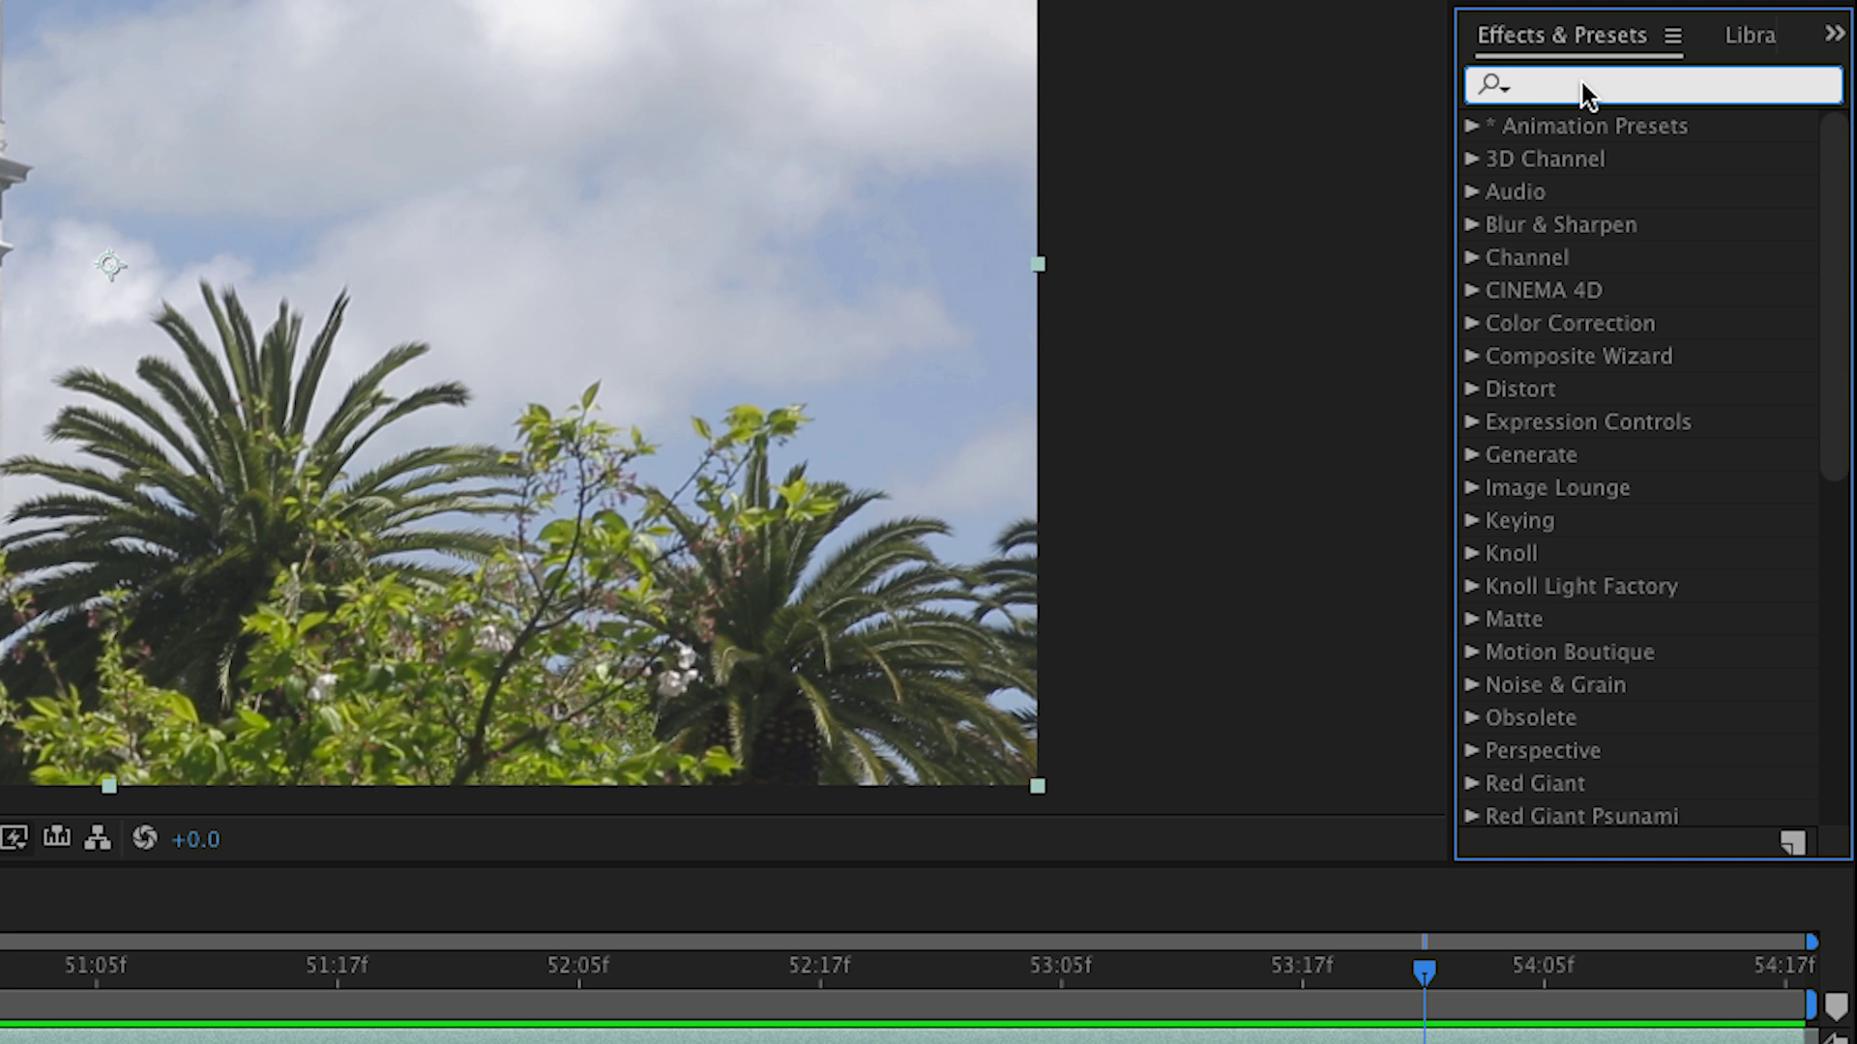
pyautogui.write('VFX')
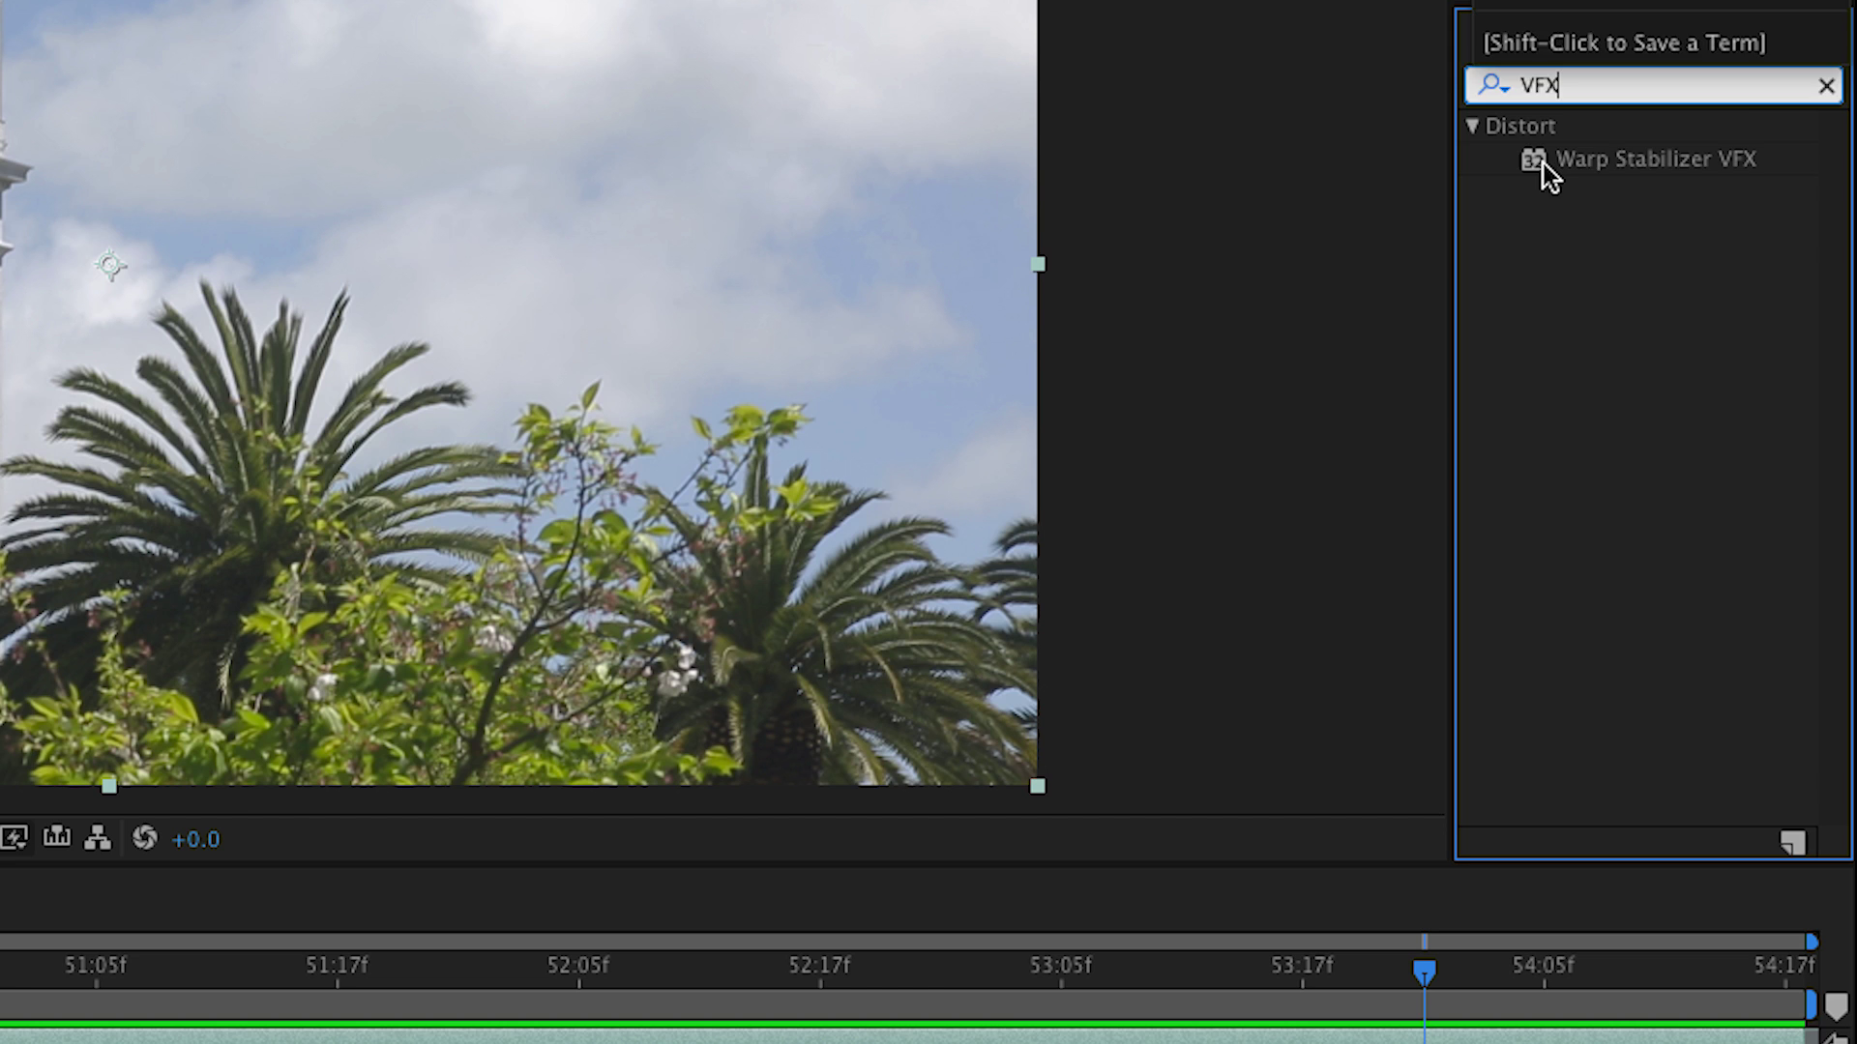
pyautogui.moveTo(1542, 164); pyautogui.dragTo(588, 147)
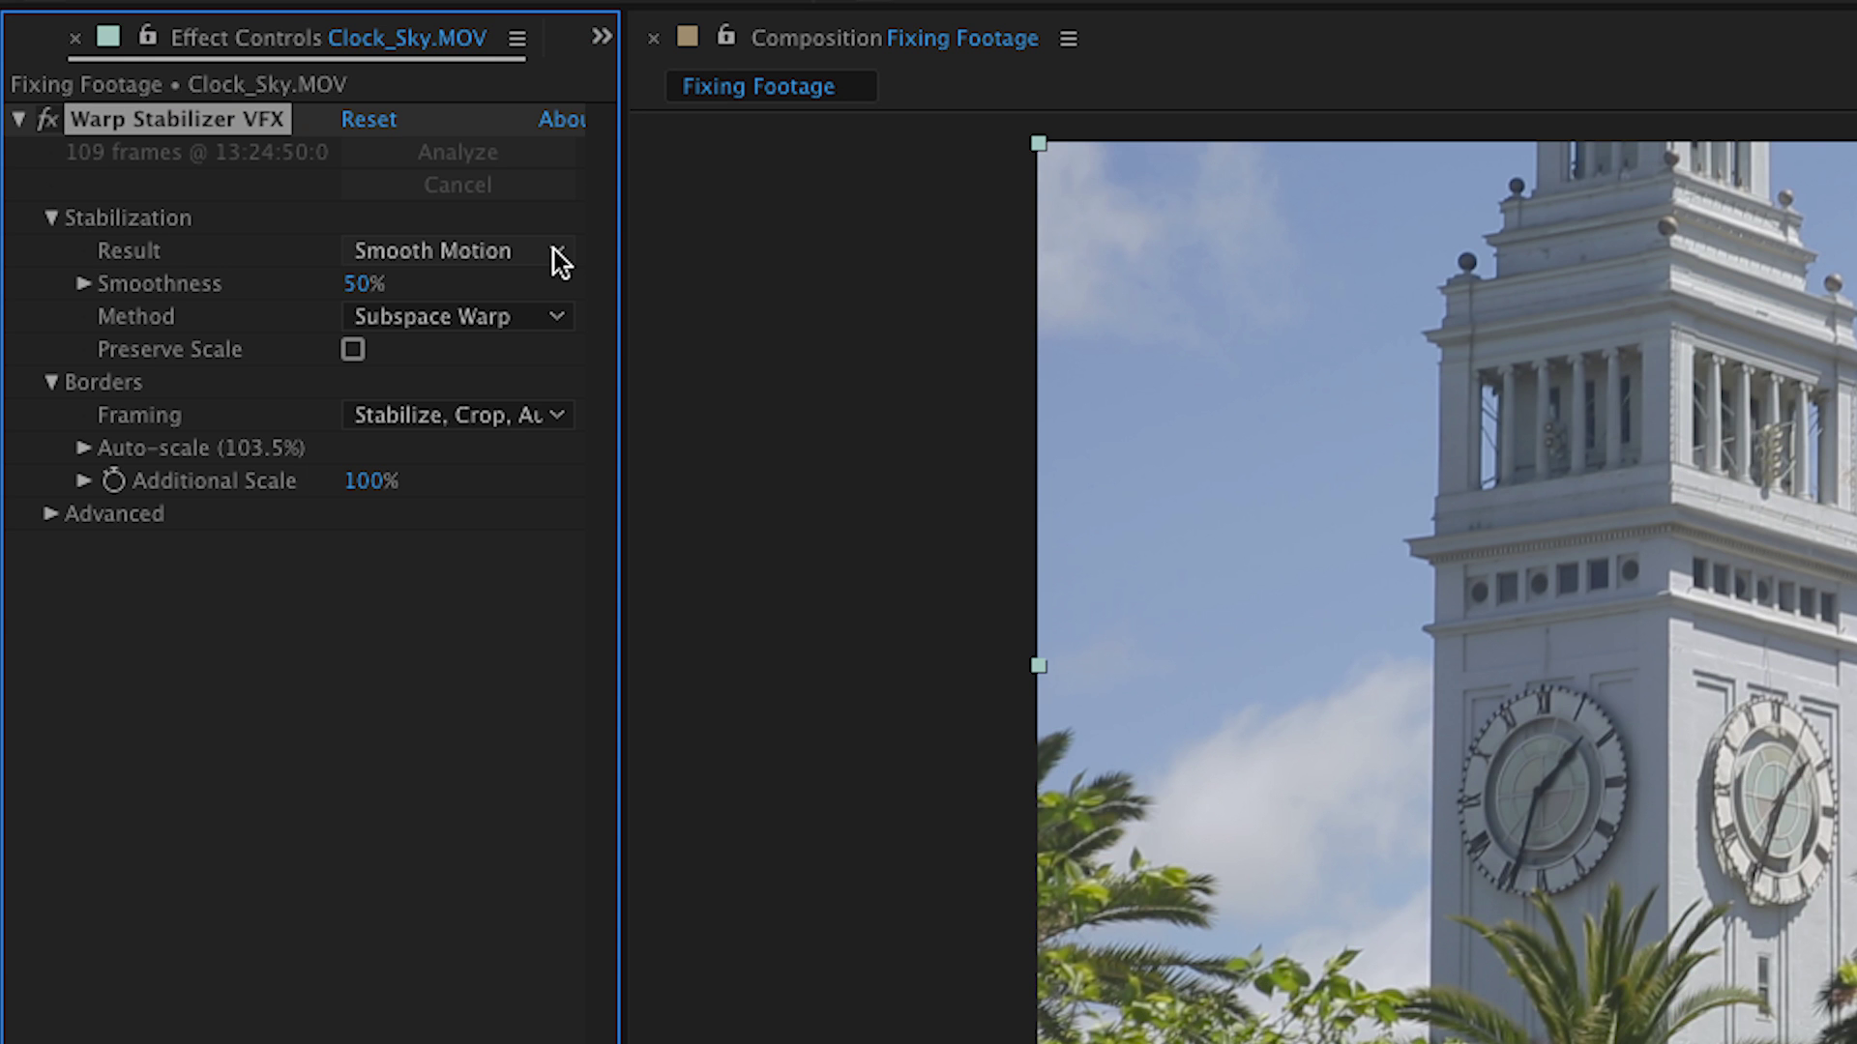
# Set Warp Stabilizer's Result to No Motion, then deselect the layer and preview the locked clip.
pyautogui.click(555, 250)
pyautogui.click(548, 330)
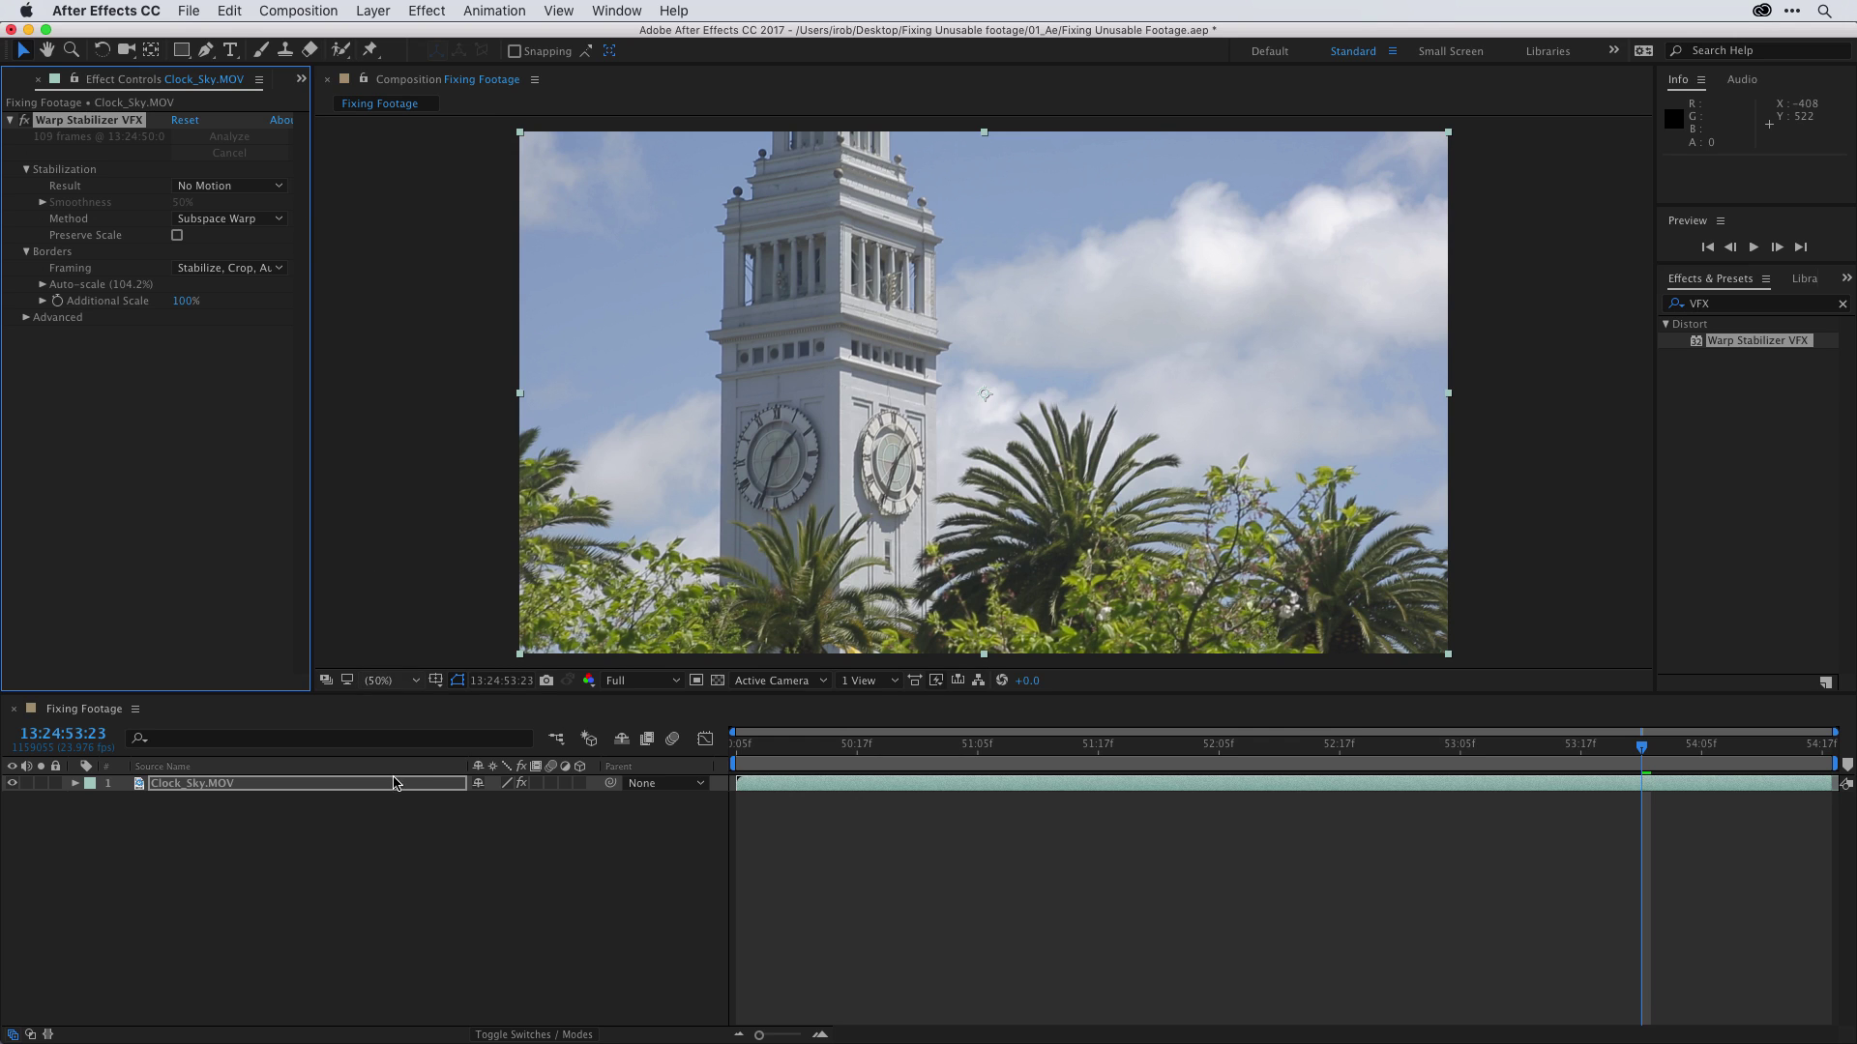
pyautogui.click(359, 919)
pyautogui.press('space')
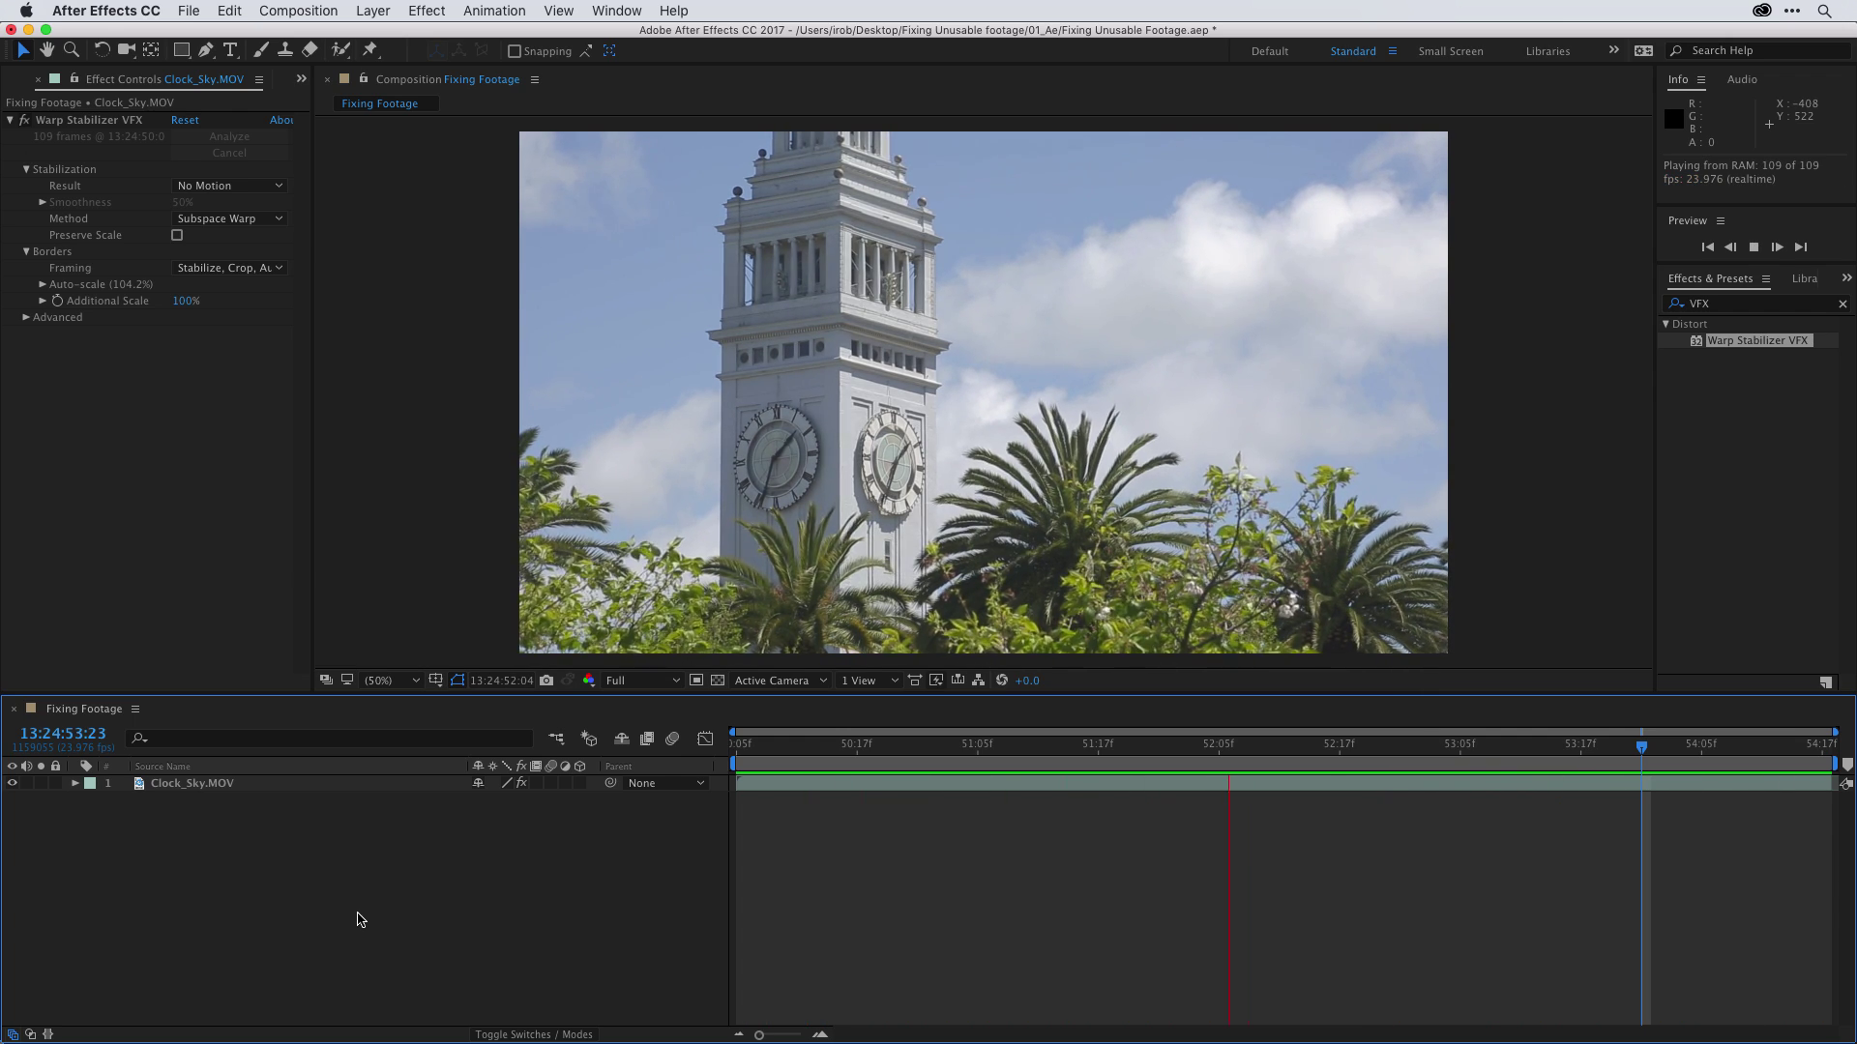
# Magnify the composition view to 200% and pan to bring the clock face into view.
pyautogui.press('space')
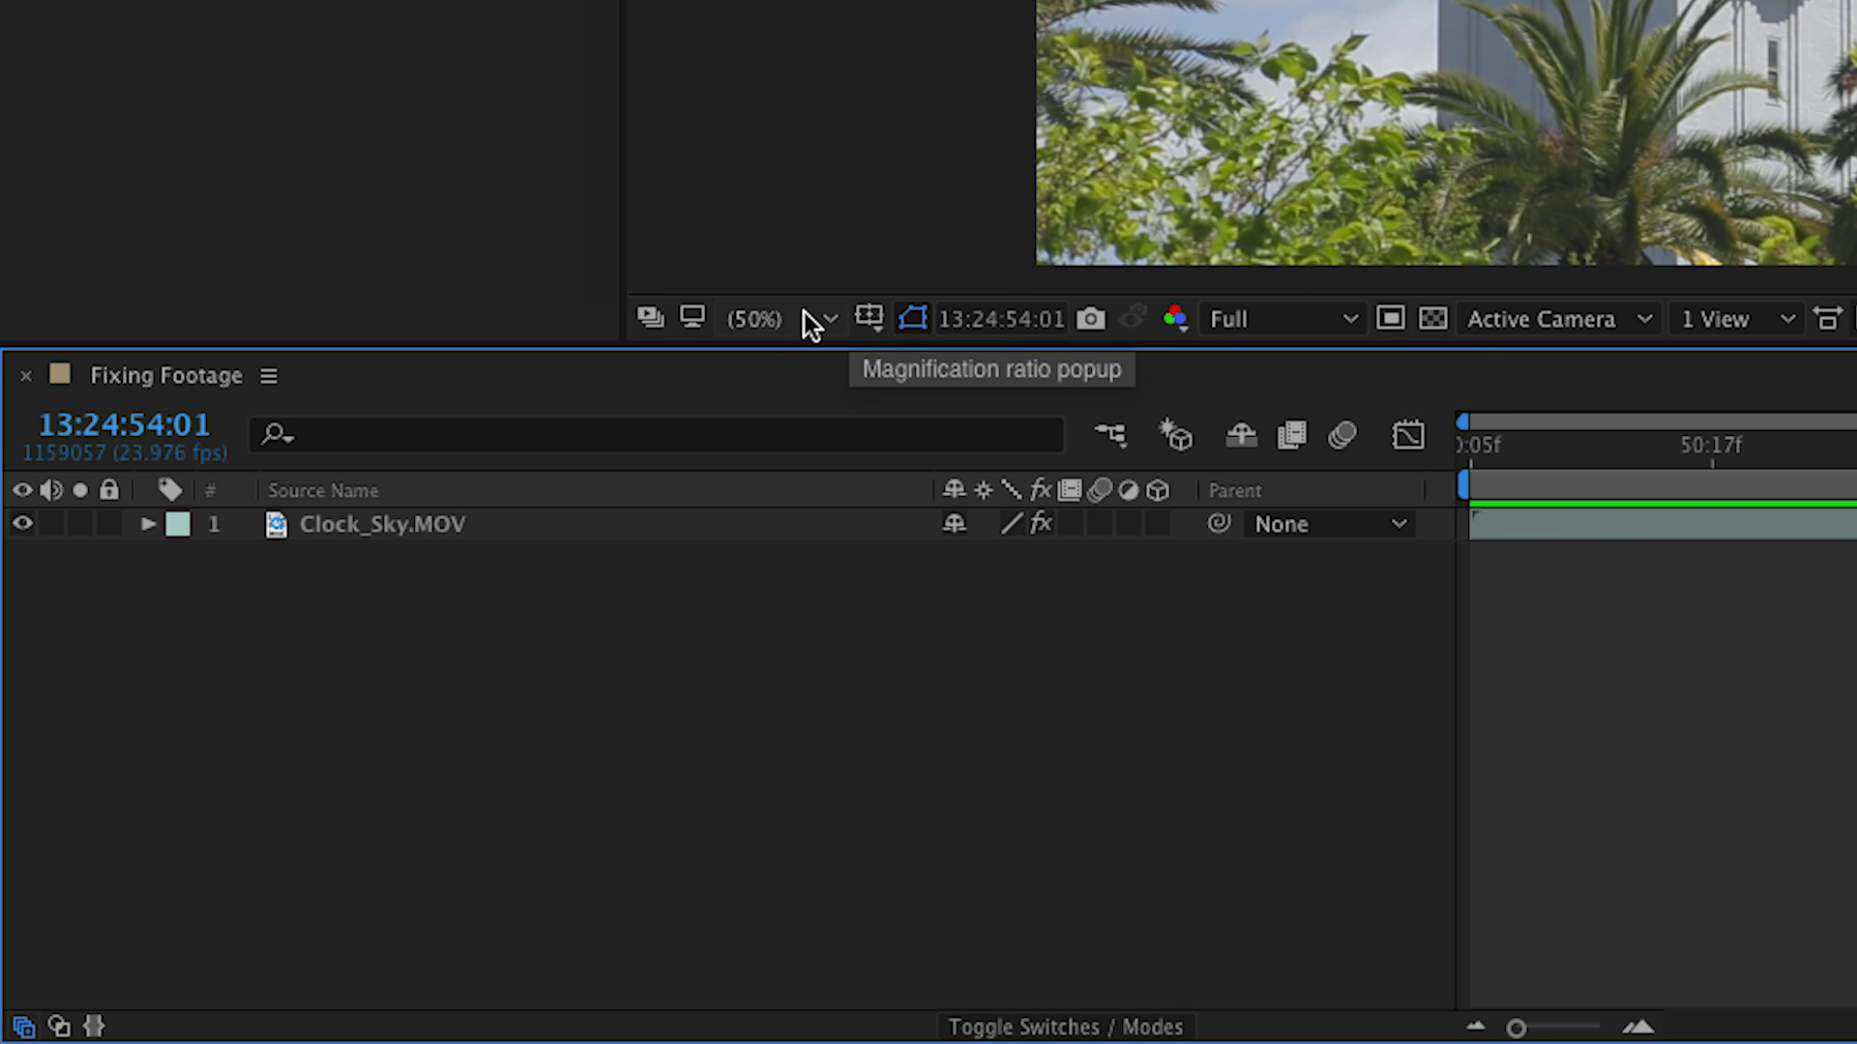
pyautogui.click(402, 677)
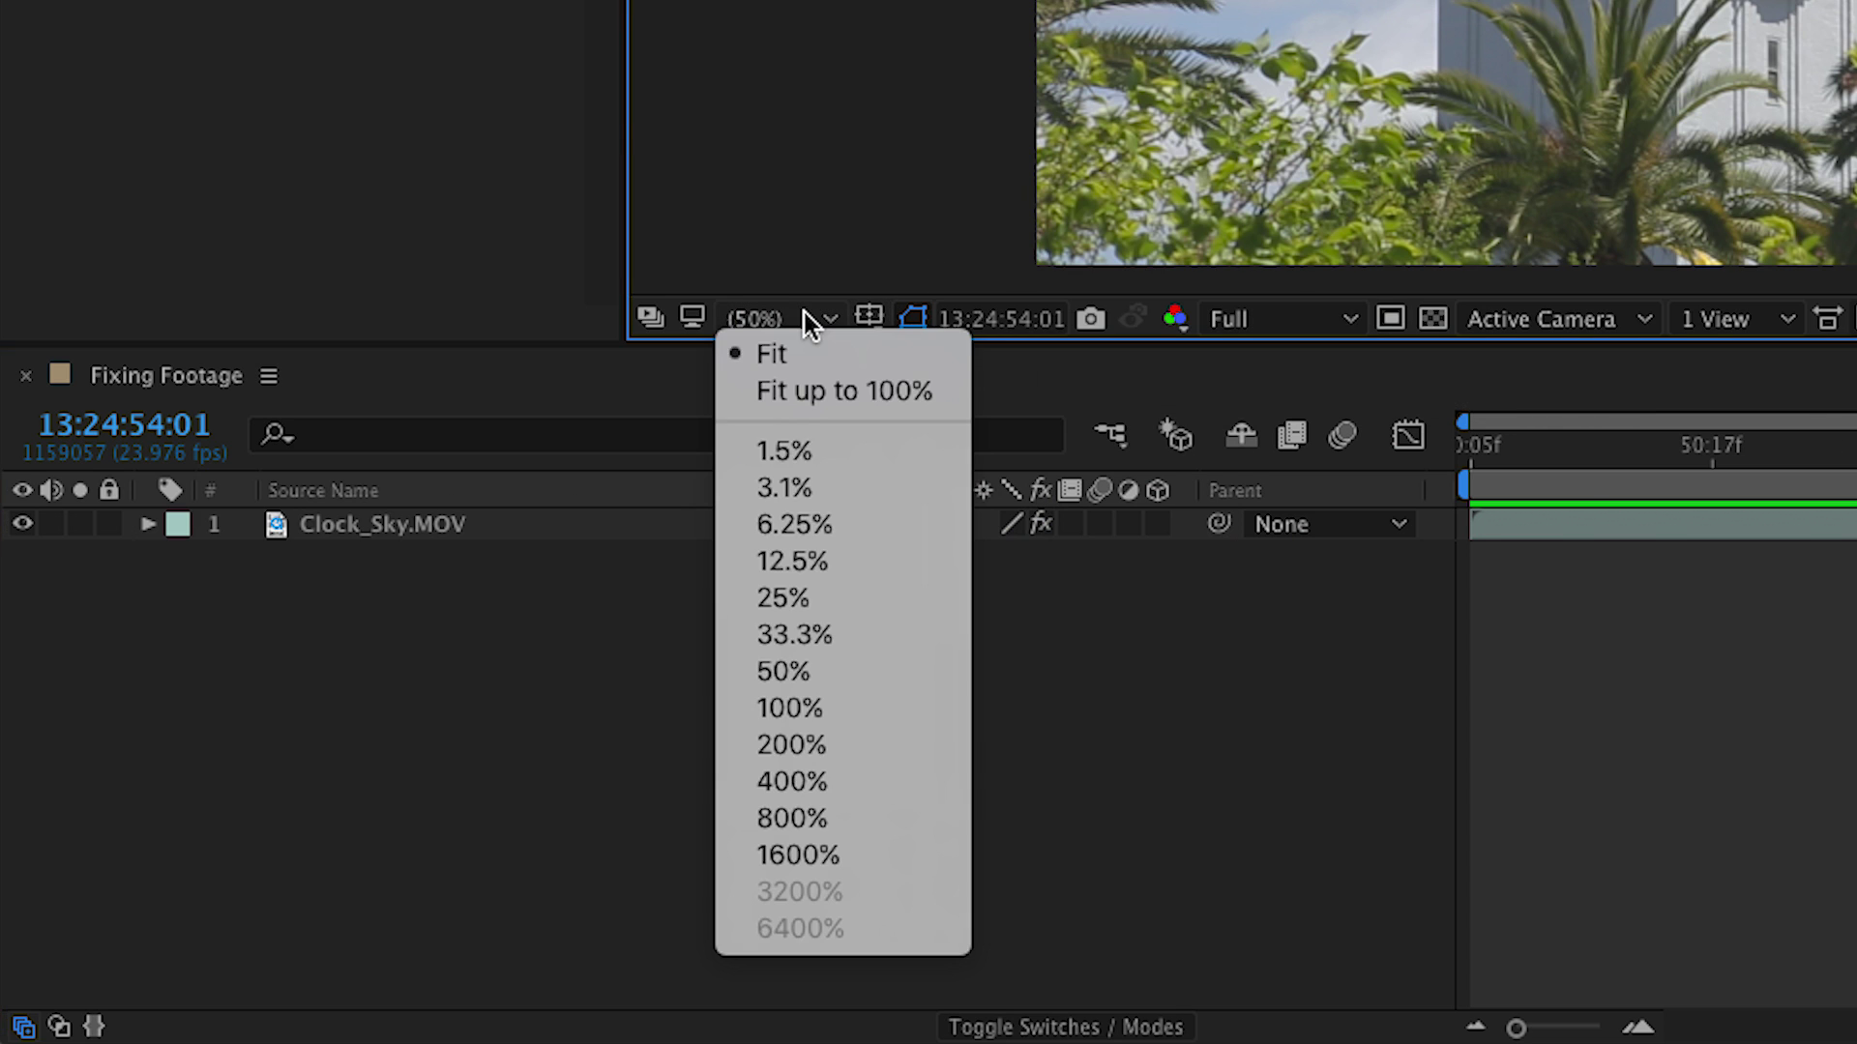
pyautogui.click(804, 750)
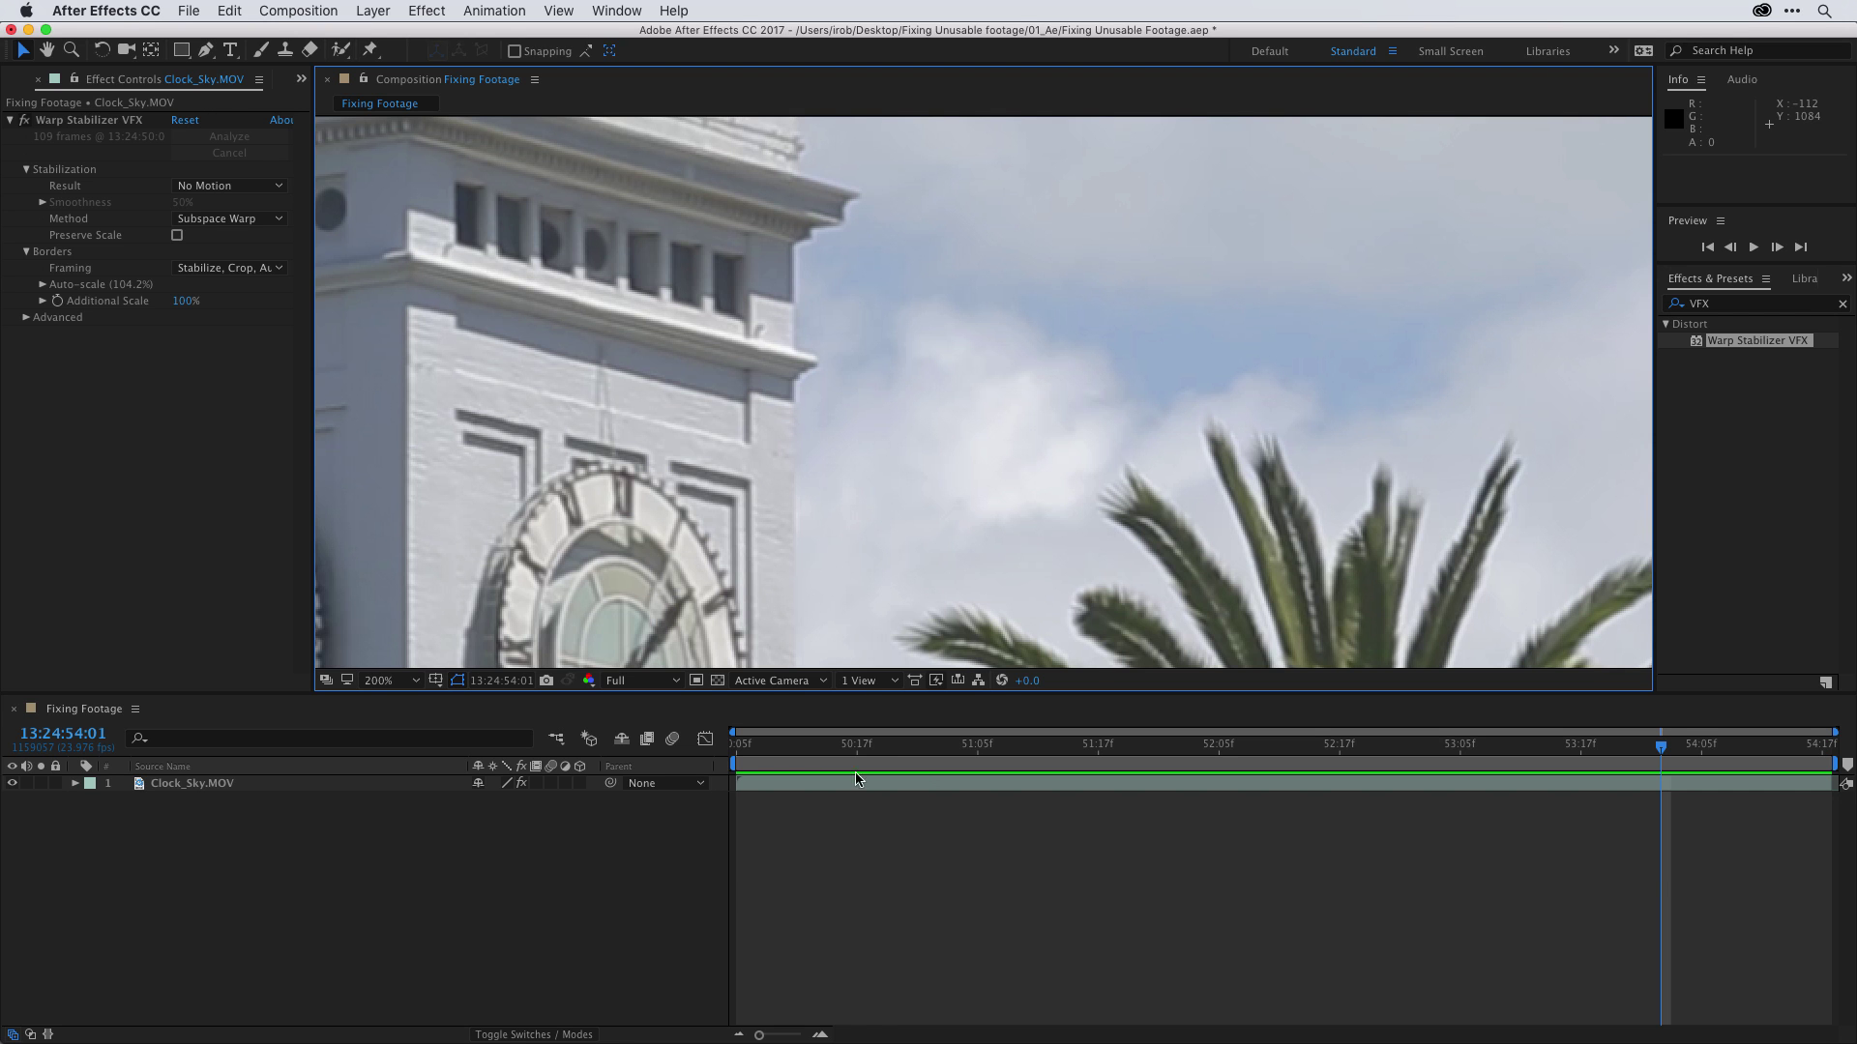
pyautogui.press('h')
pyautogui.moveTo(764, 493); pyautogui.dragTo(764, 207)
pyautogui.press('v')
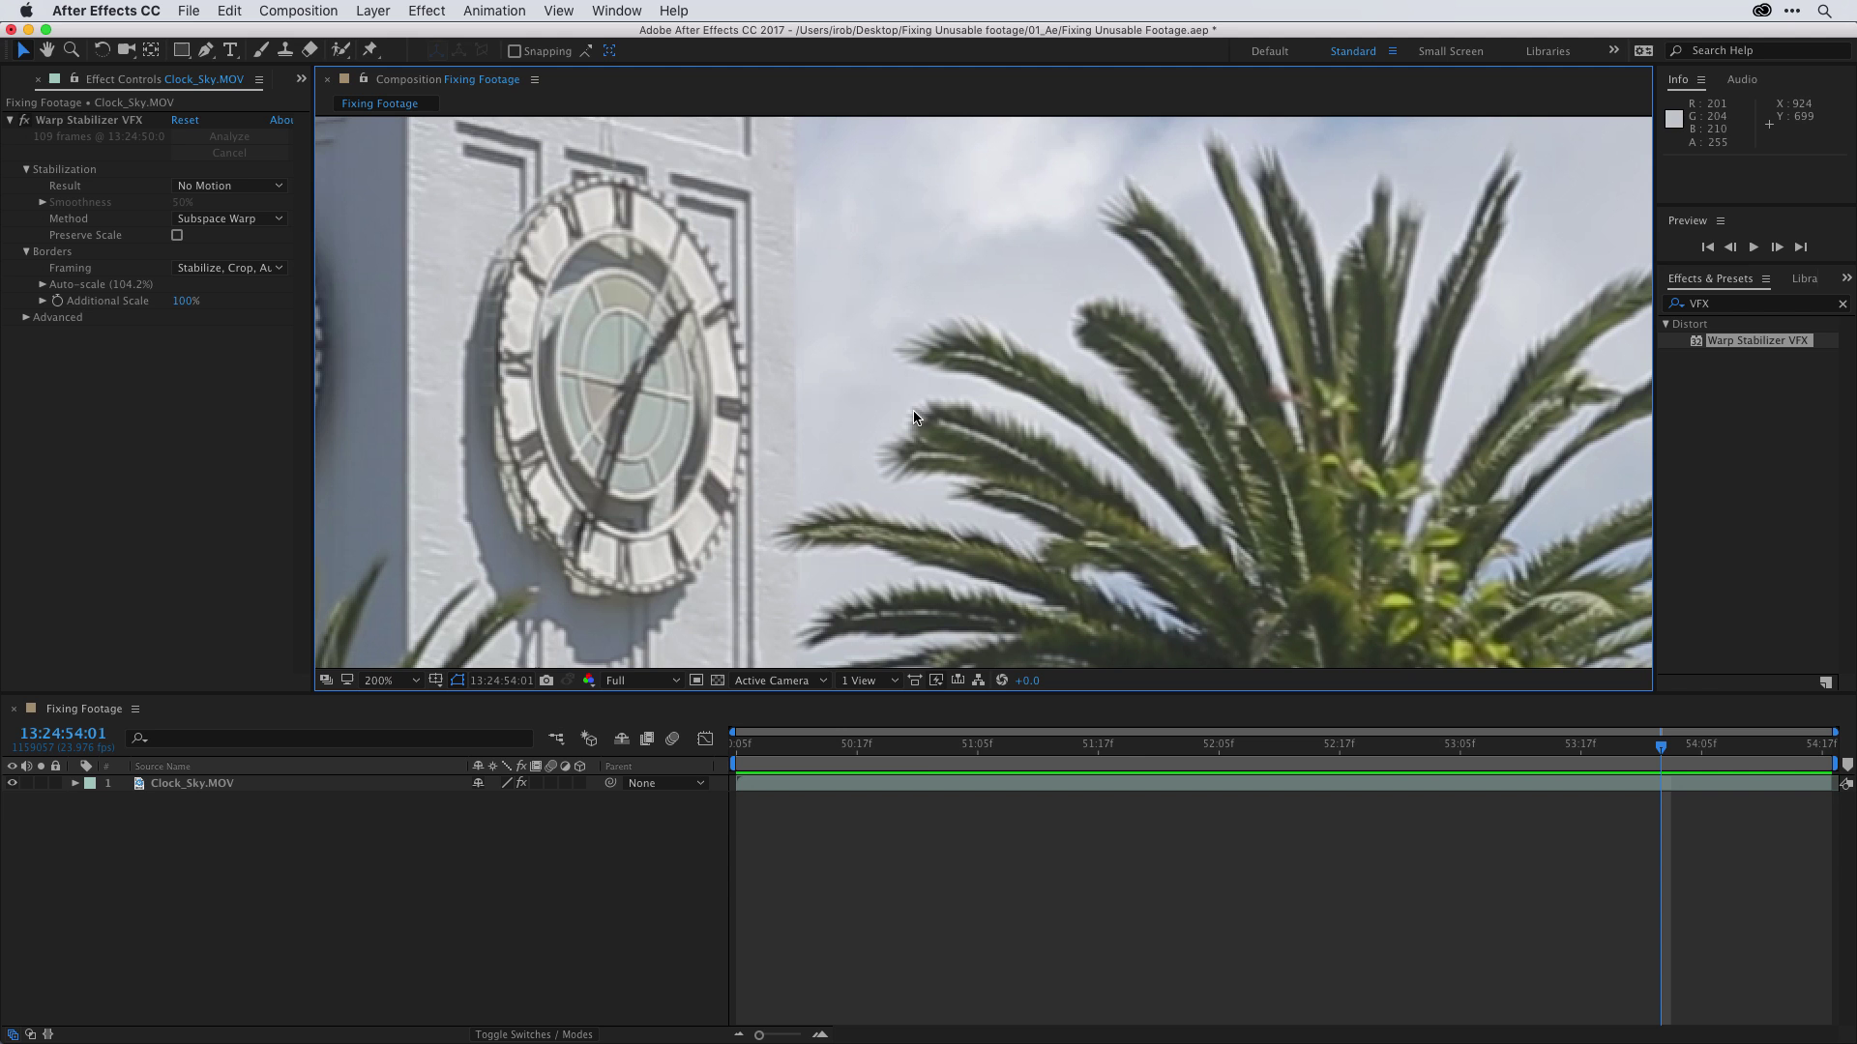
# Add numbered composition markers 1, 2 and 3 at frames 51:05, 51:18 and 52:07.
pyautogui.click(933, 751)
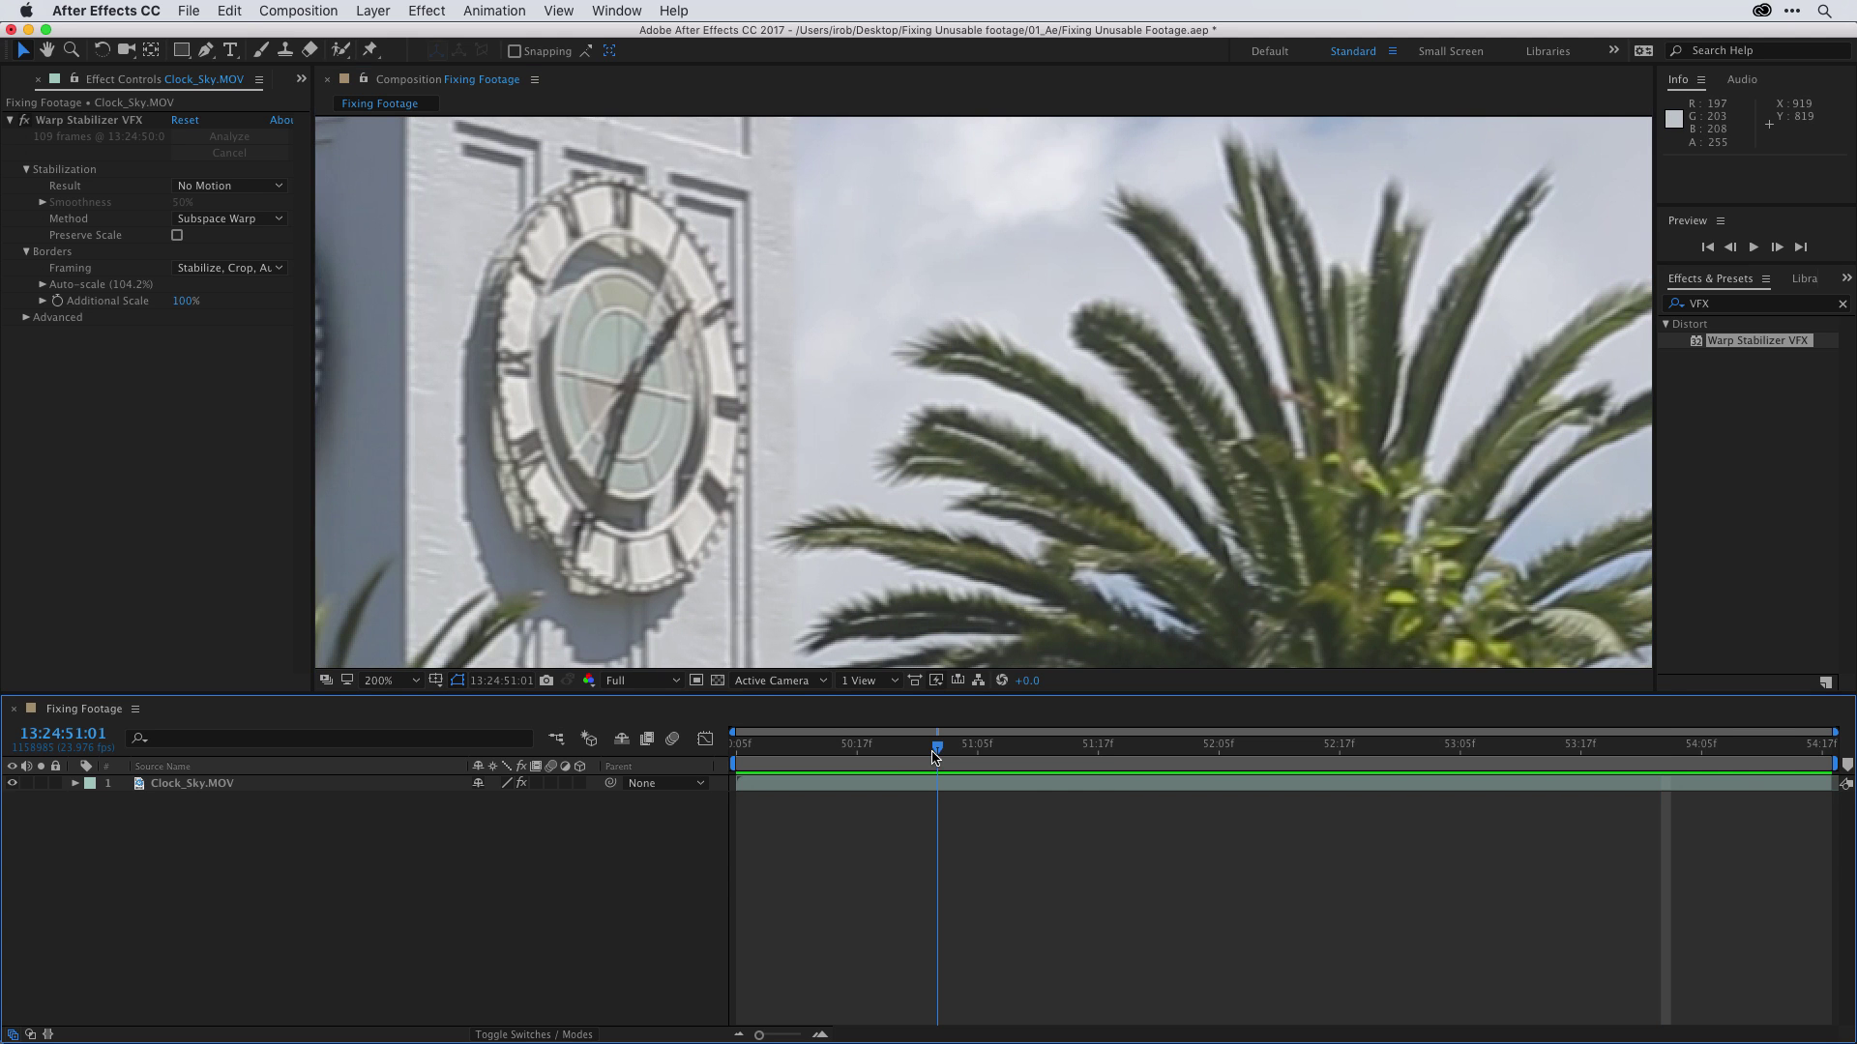
pyautogui.moveTo(933, 757); pyautogui.dragTo(978, 756)
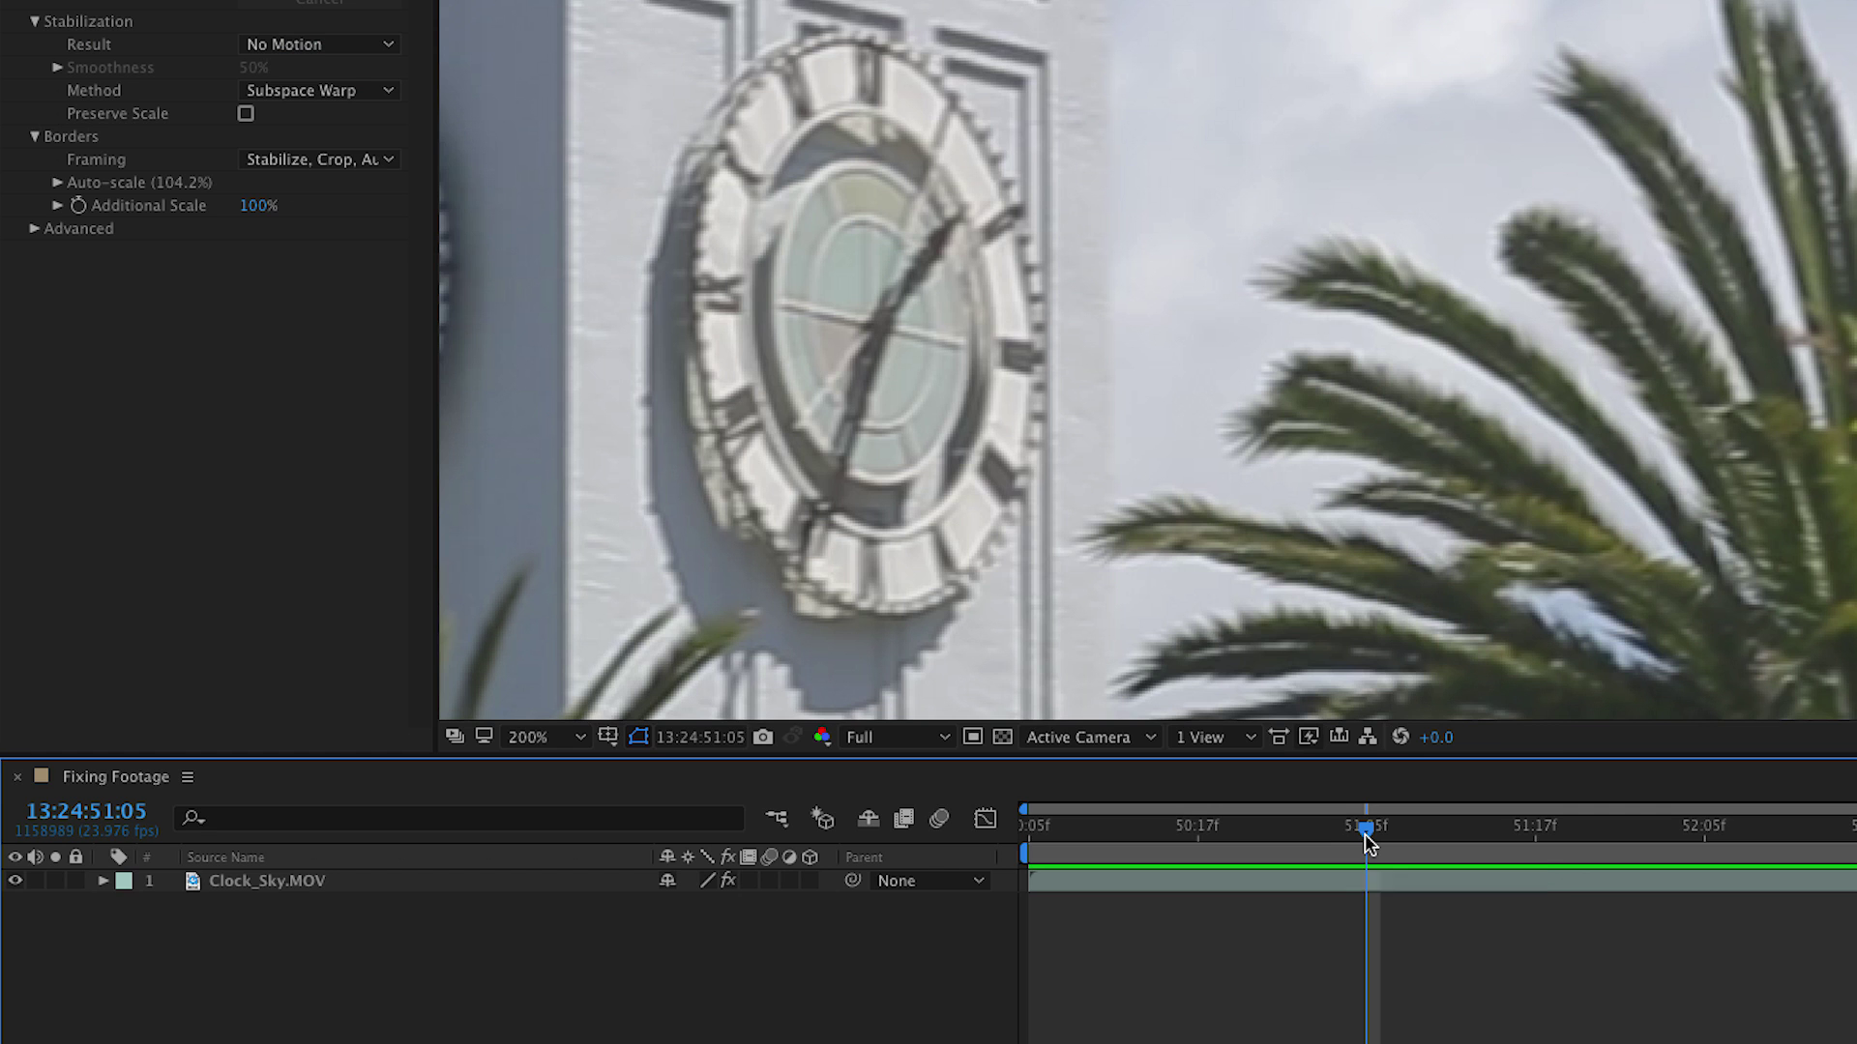
pyautogui.moveTo(1365, 833); pyautogui.dragTo(1367, 837)
pyautogui.hotkey('shift', '1')
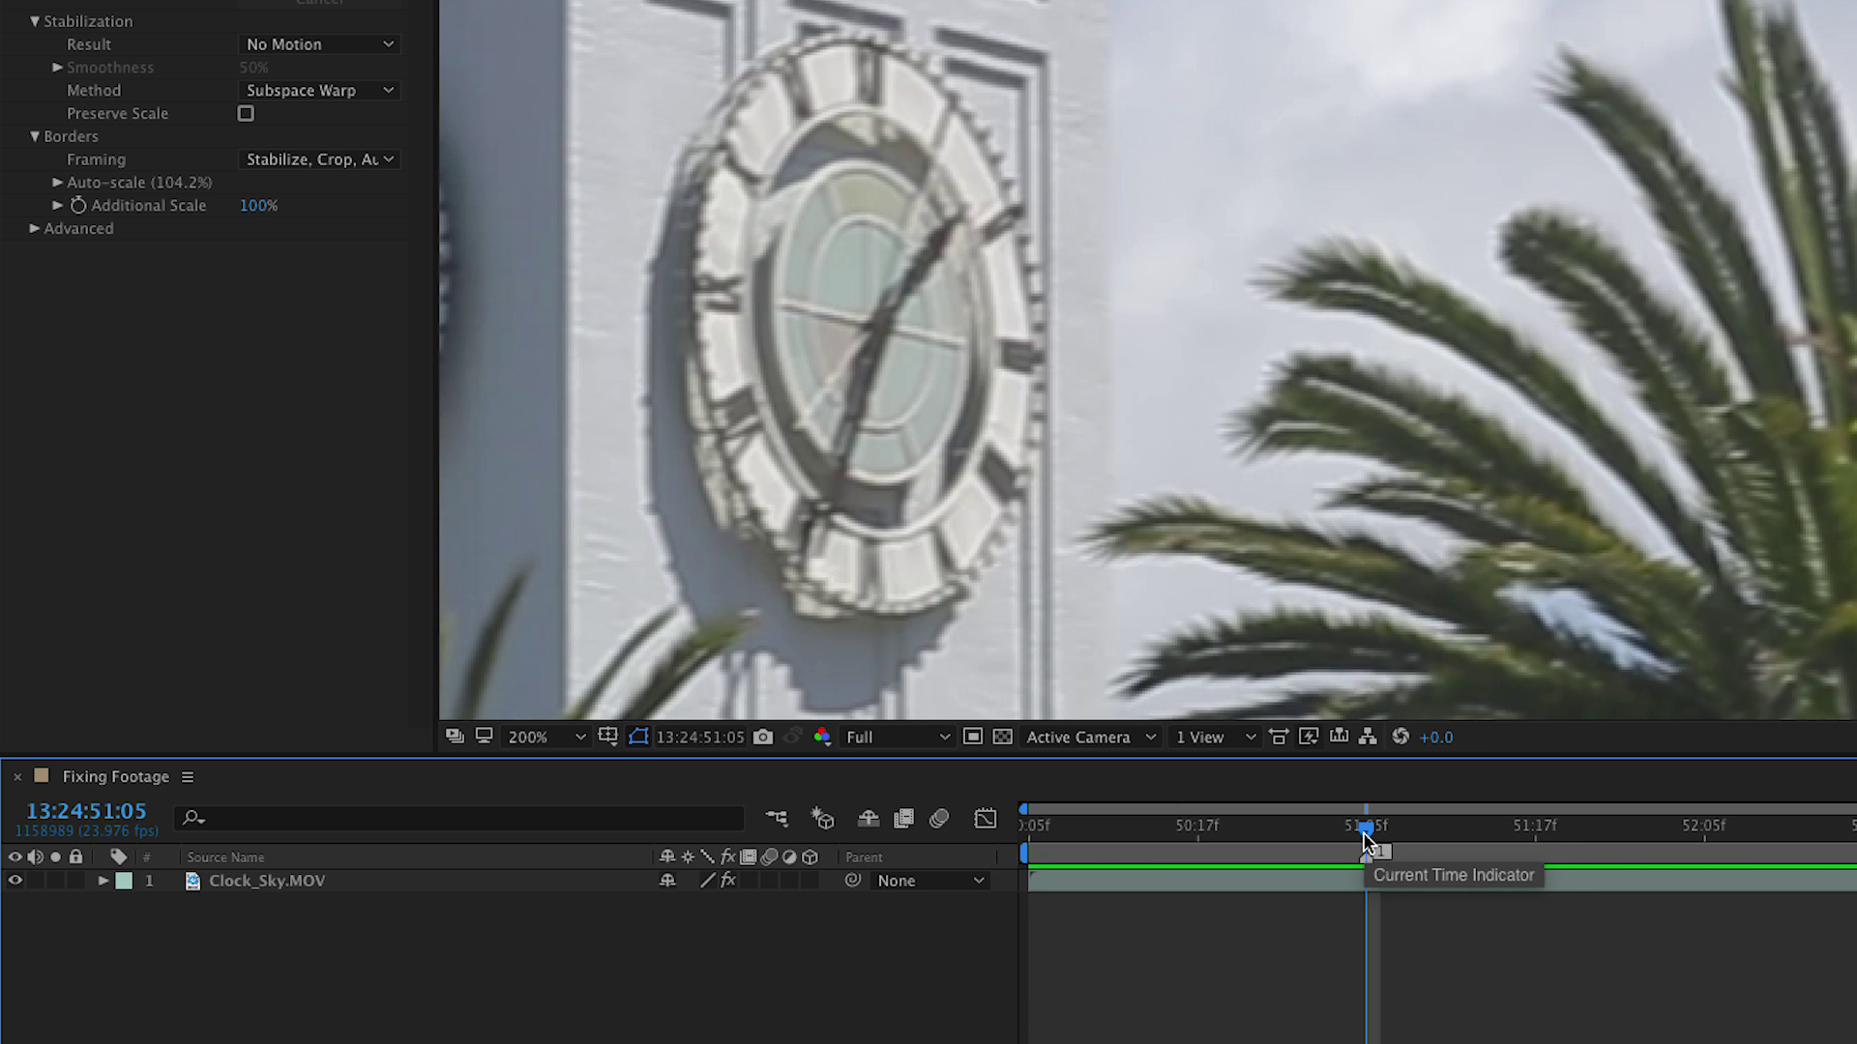
pyautogui.moveTo(1365, 837)
pyautogui.mouseDown()
pyautogui.moveTo(1575, 840)
pyautogui.moveTo(1535, 838)
pyautogui.moveTo(1551, 838)
pyautogui.mouseUp()
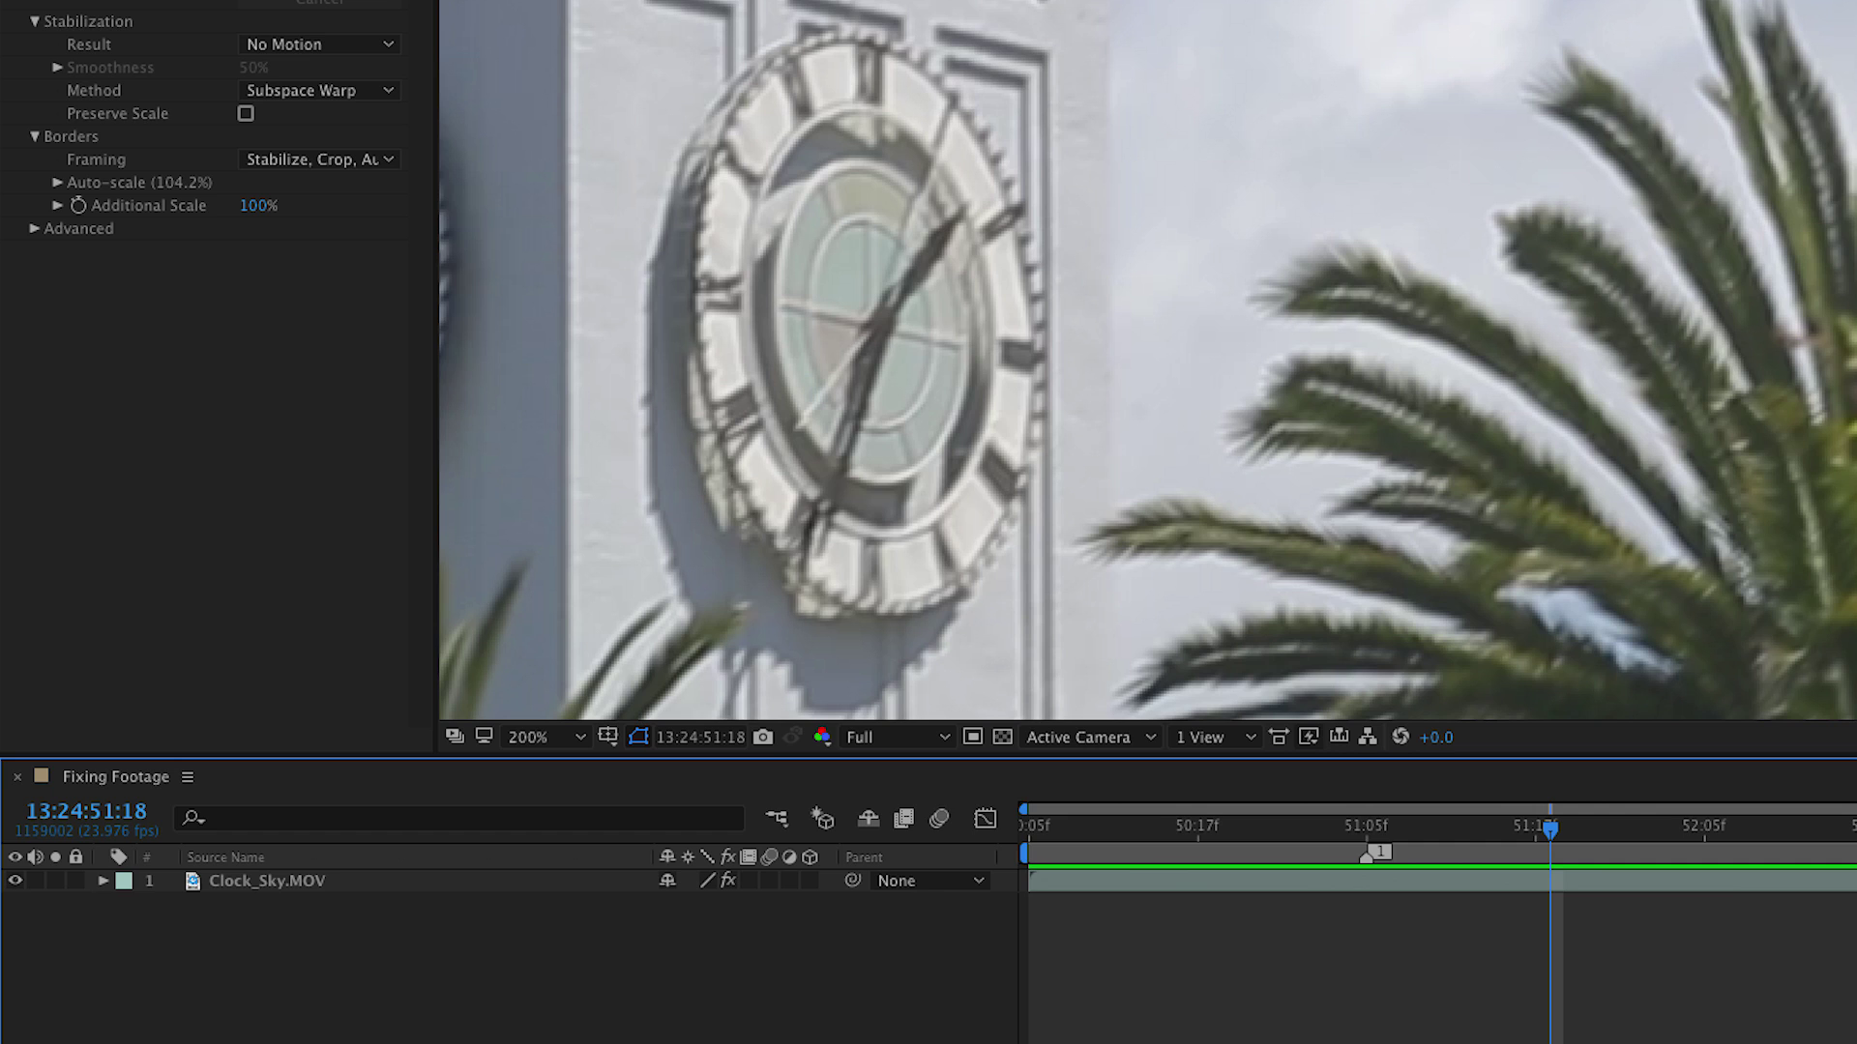
pyautogui.hotkey('shift', '2')
pyautogui.moveTo(1551, 830); pyautogui.dragTo(1622, 835)
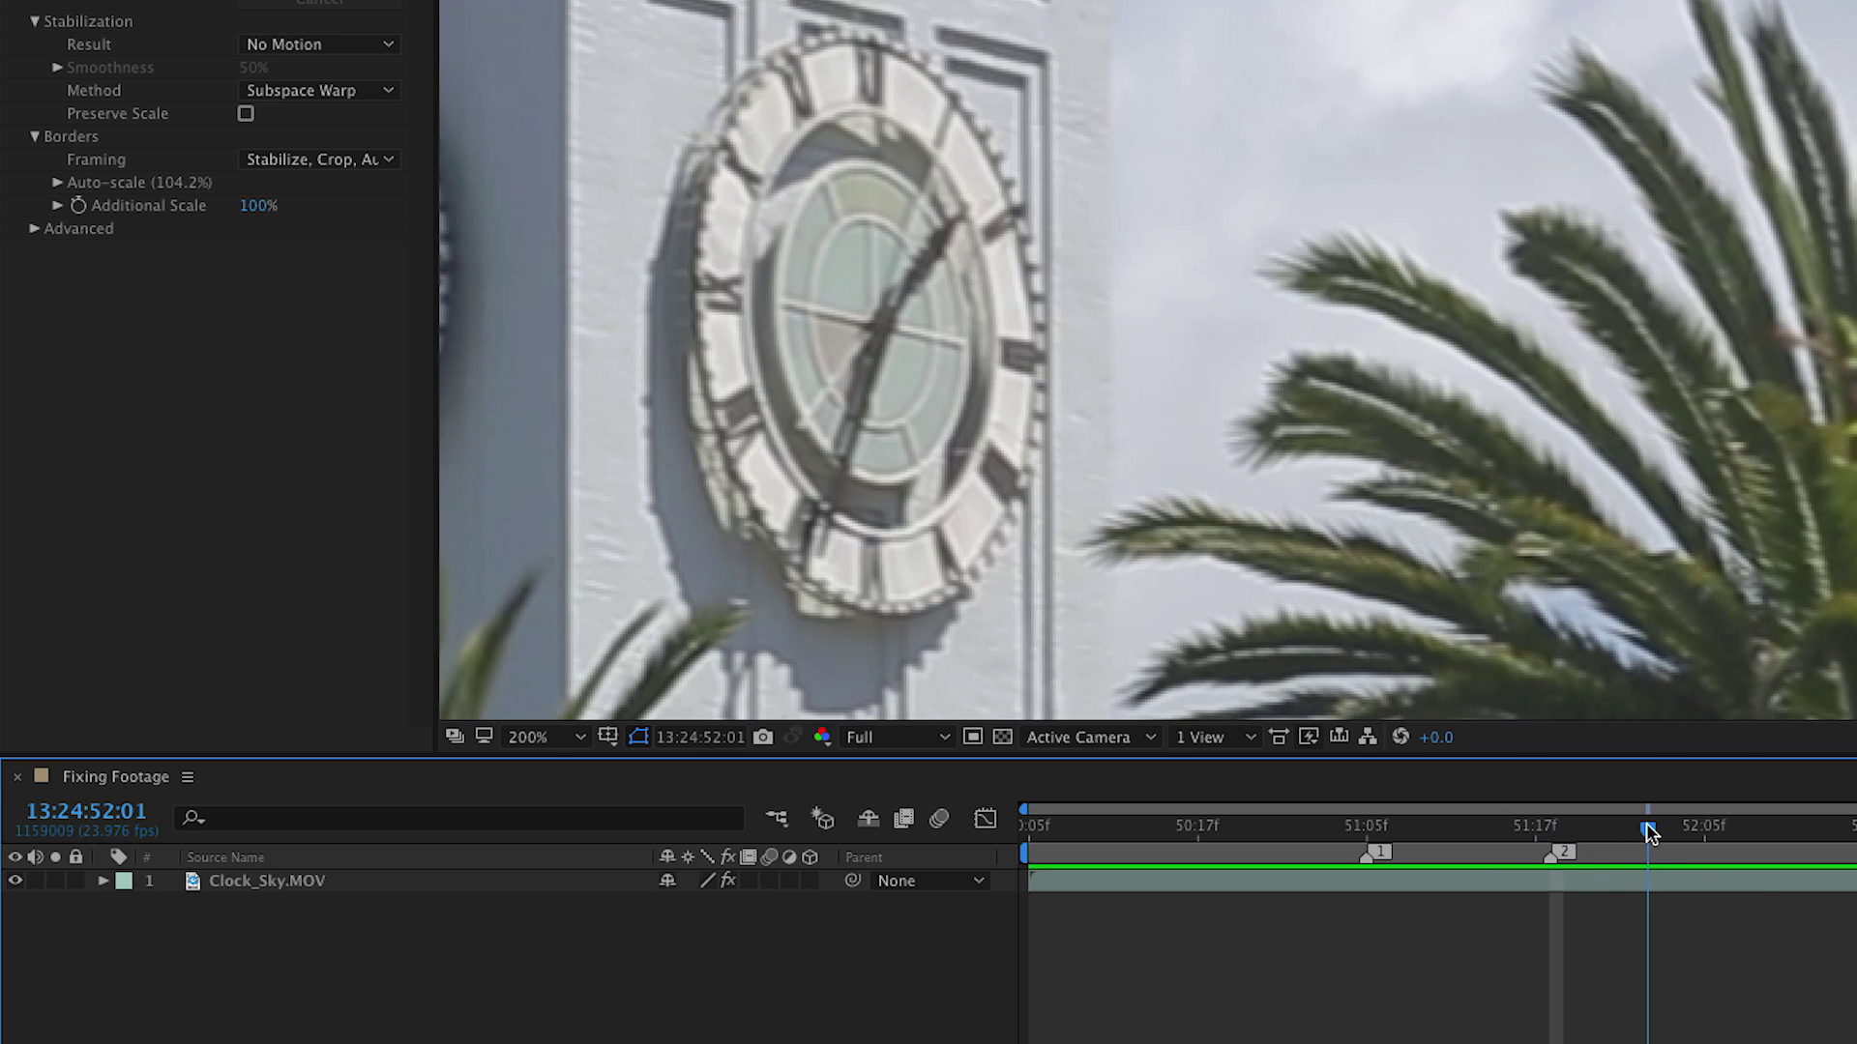
pyautogui.moveTo(1650, 832); pyautogui.dragTo(1733, 831)
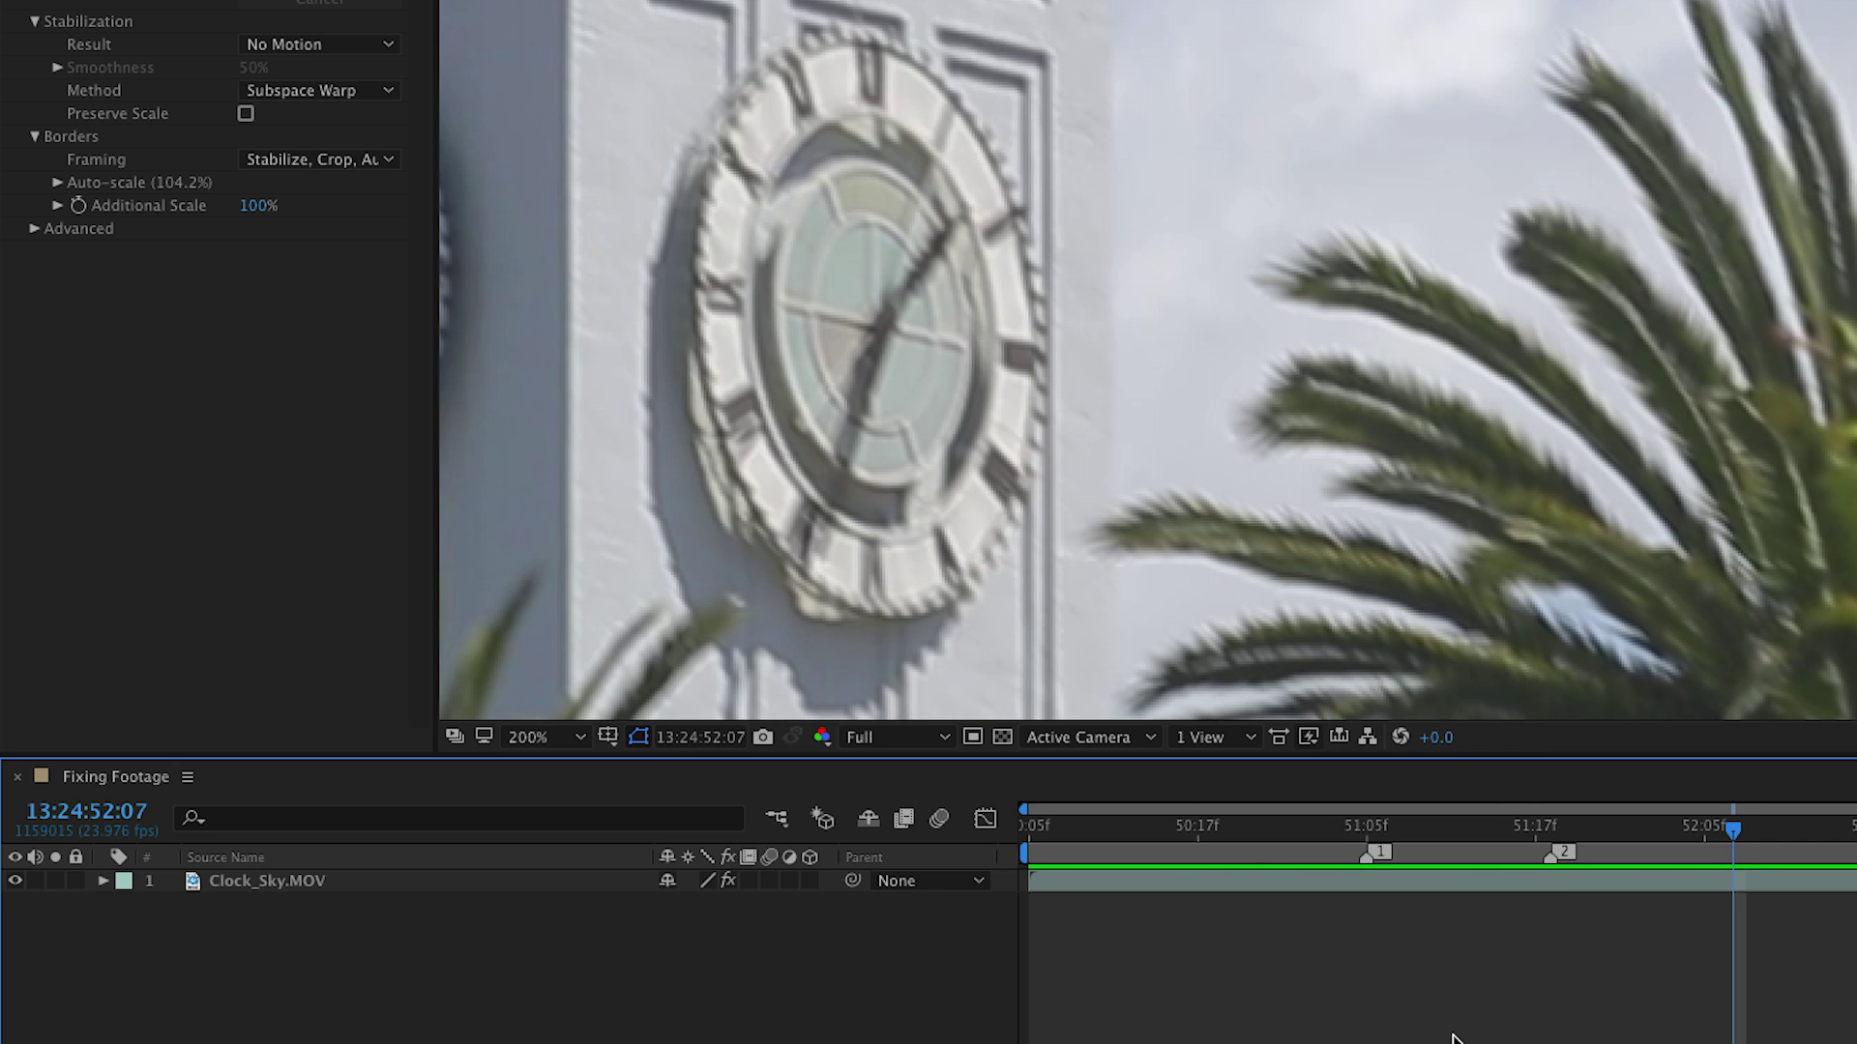
pyautogui.hotkey('shift', '3')
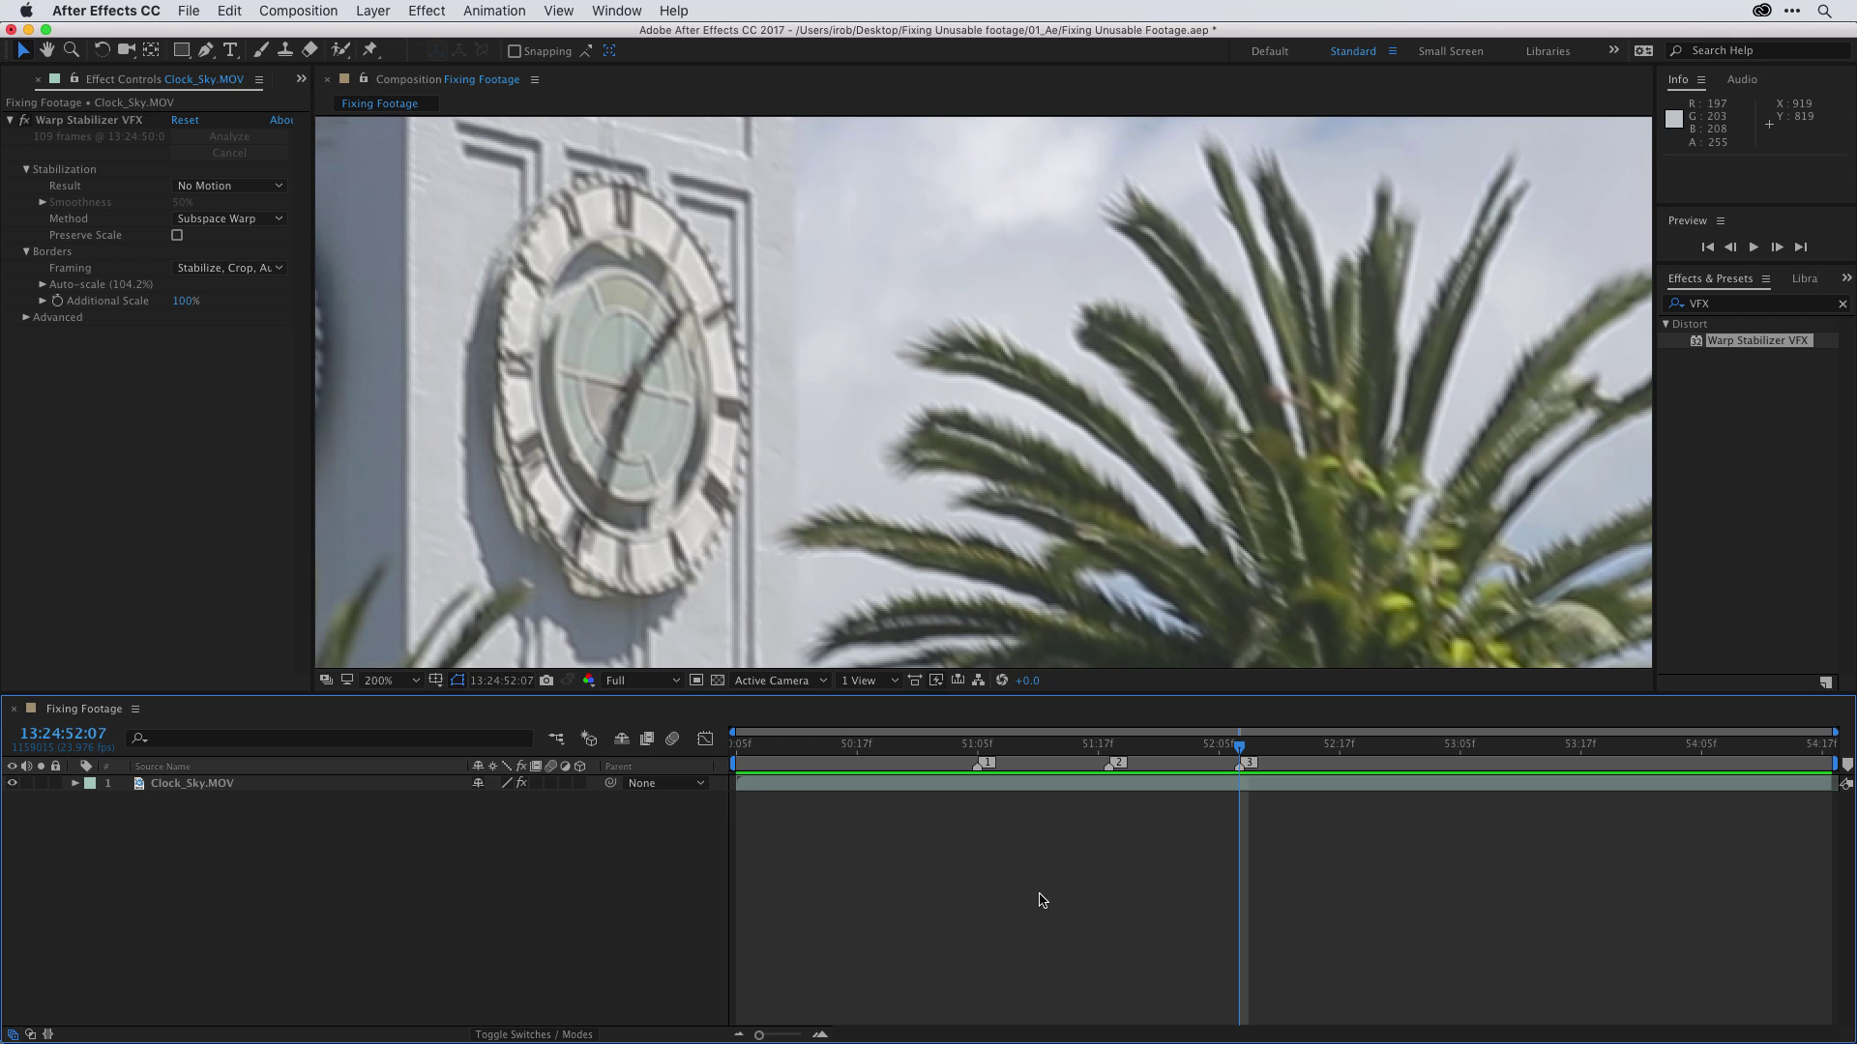
# Replace the search term with 'deblur' and apply Camera-Shake Deblur to Clock_Sky.MOV.
pyautogui.click(1728, 307)
pyautogui.doubleClick(1727, 308)
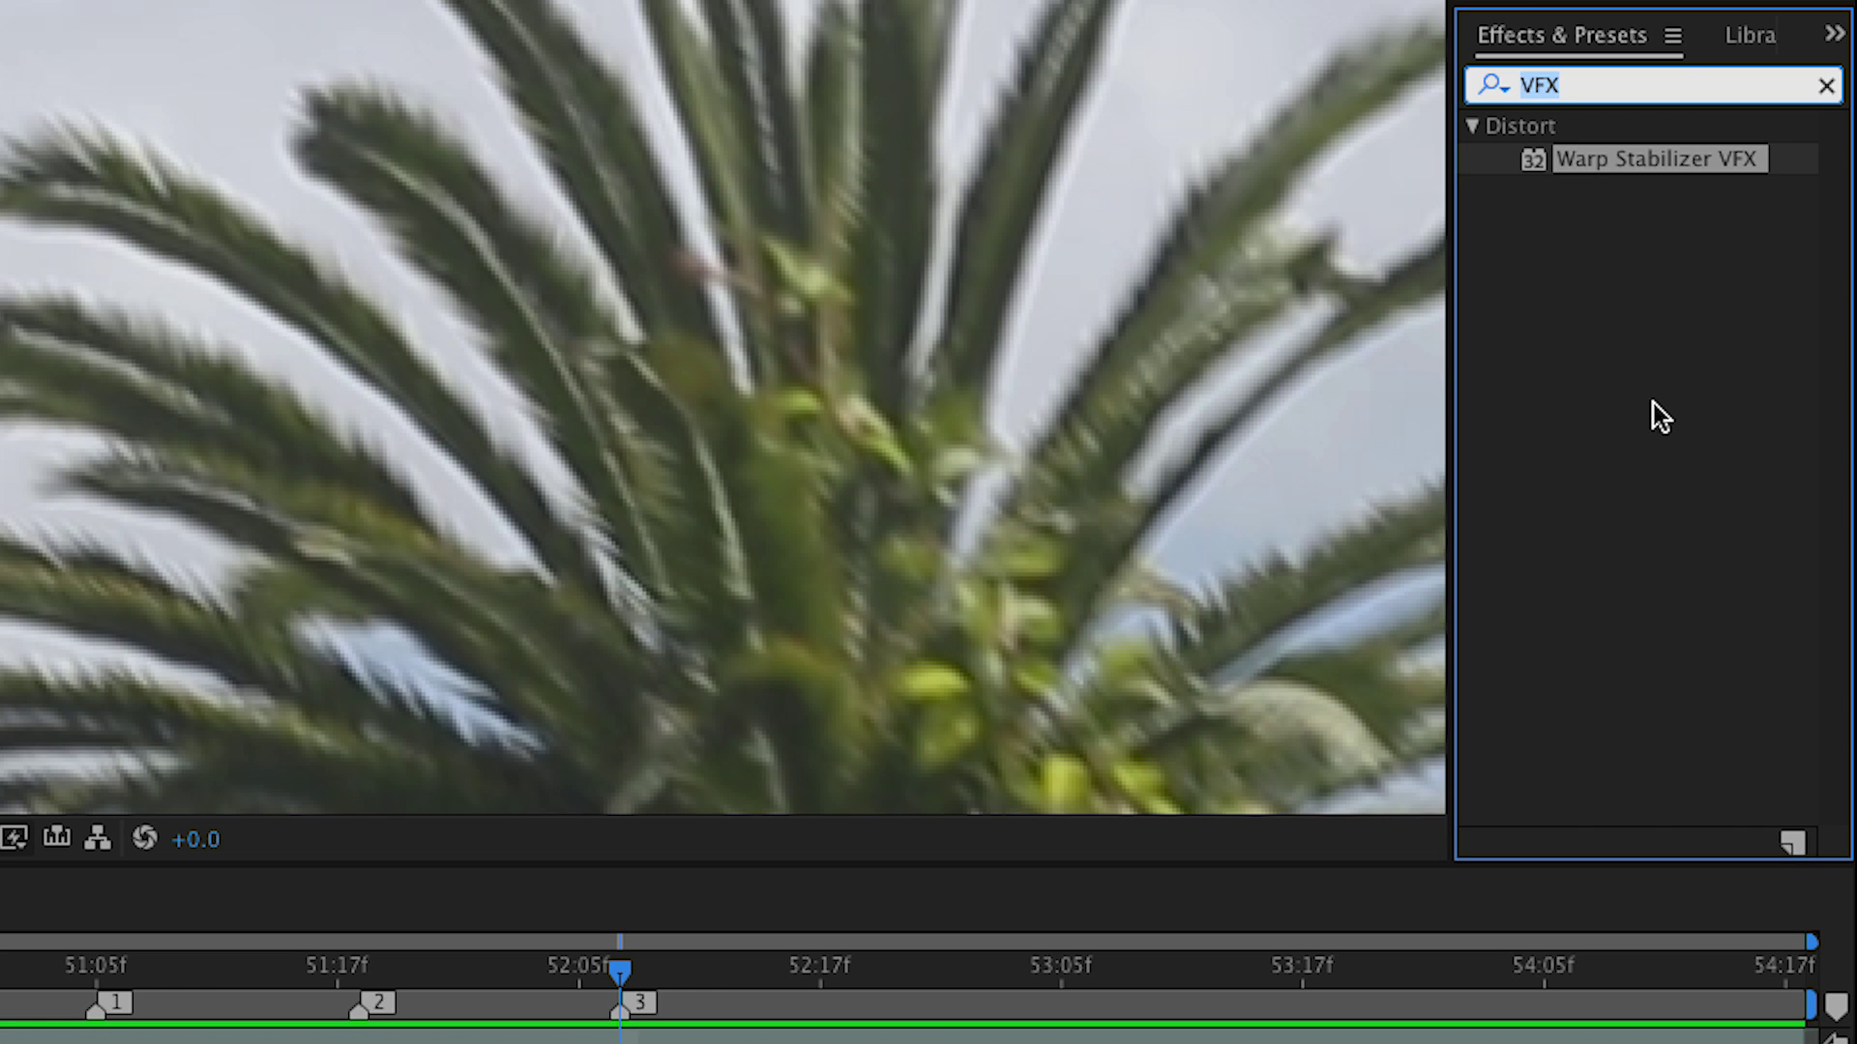
pyautogui.write('deblur')
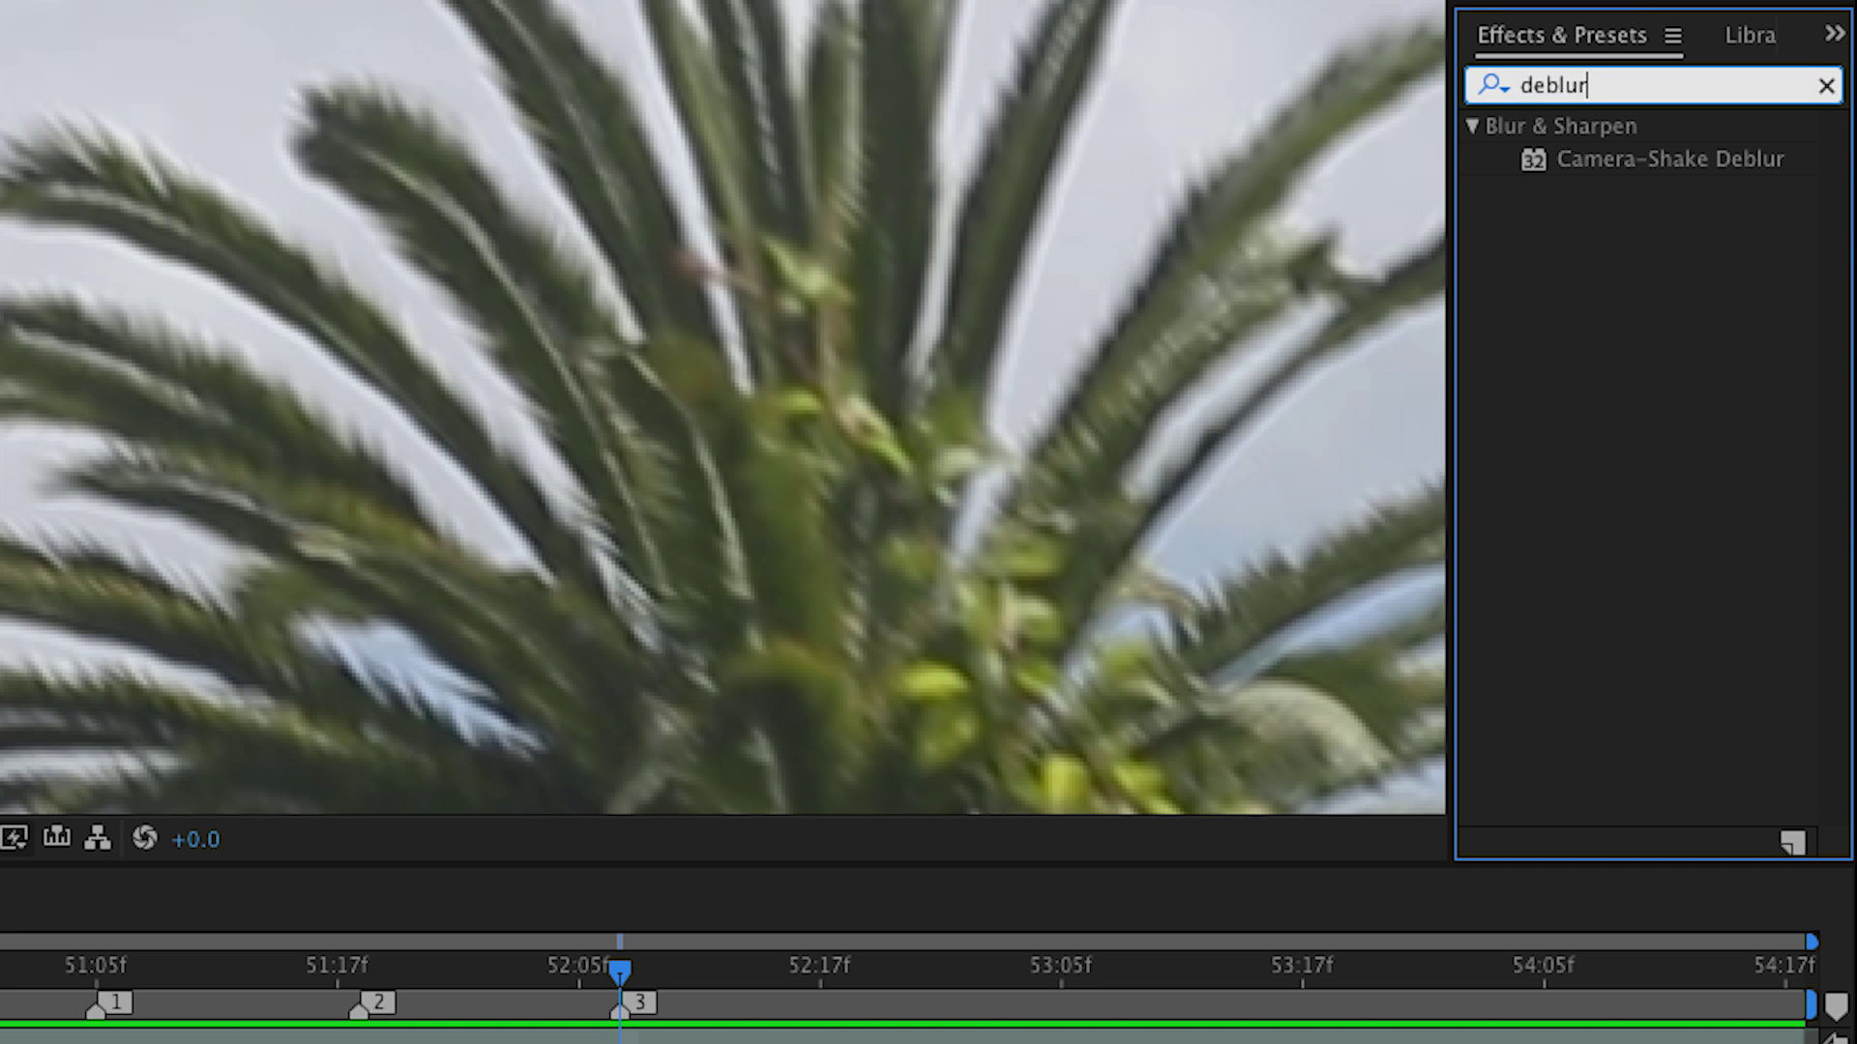
pyautogui.moveTo(1544, 164); pyautogui.dragTo(855, 270)
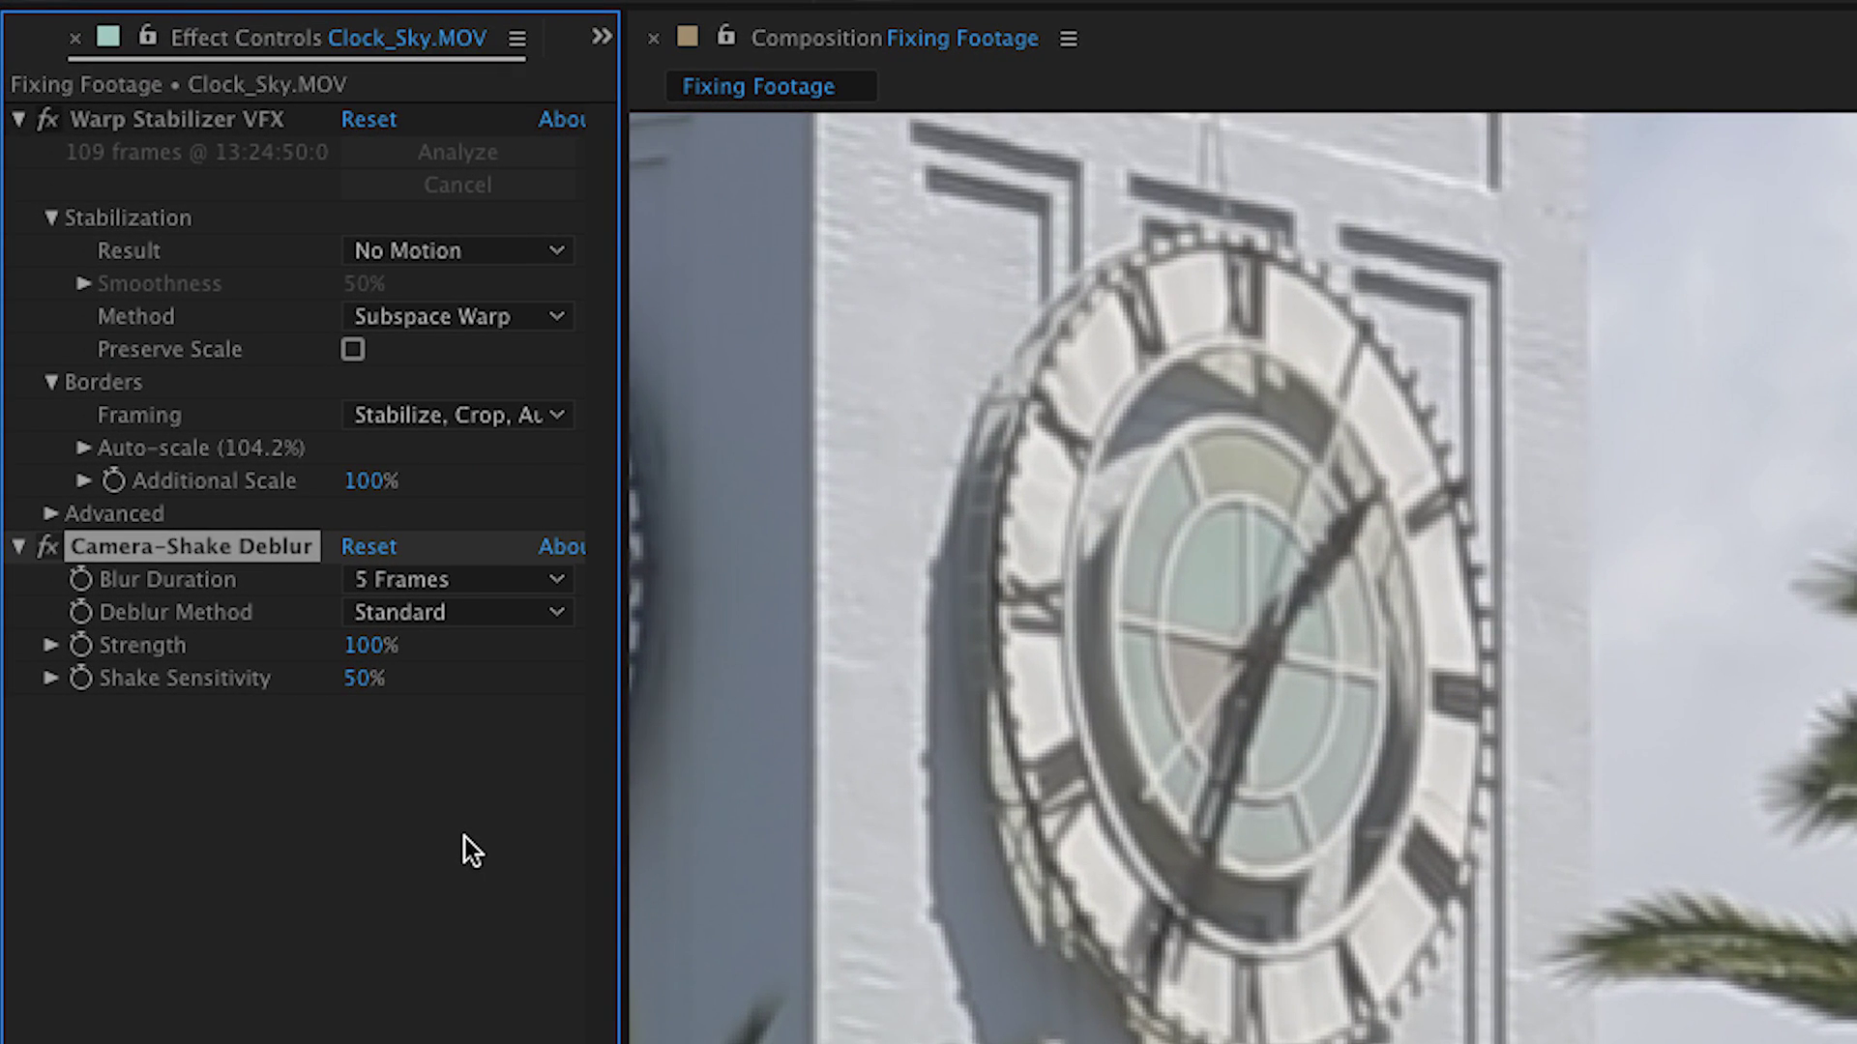
# Keep Camera-Shake Deblur's Blur Duration at 5 Frames and jump back to marker 2.
pyautogui.click(474, 580)
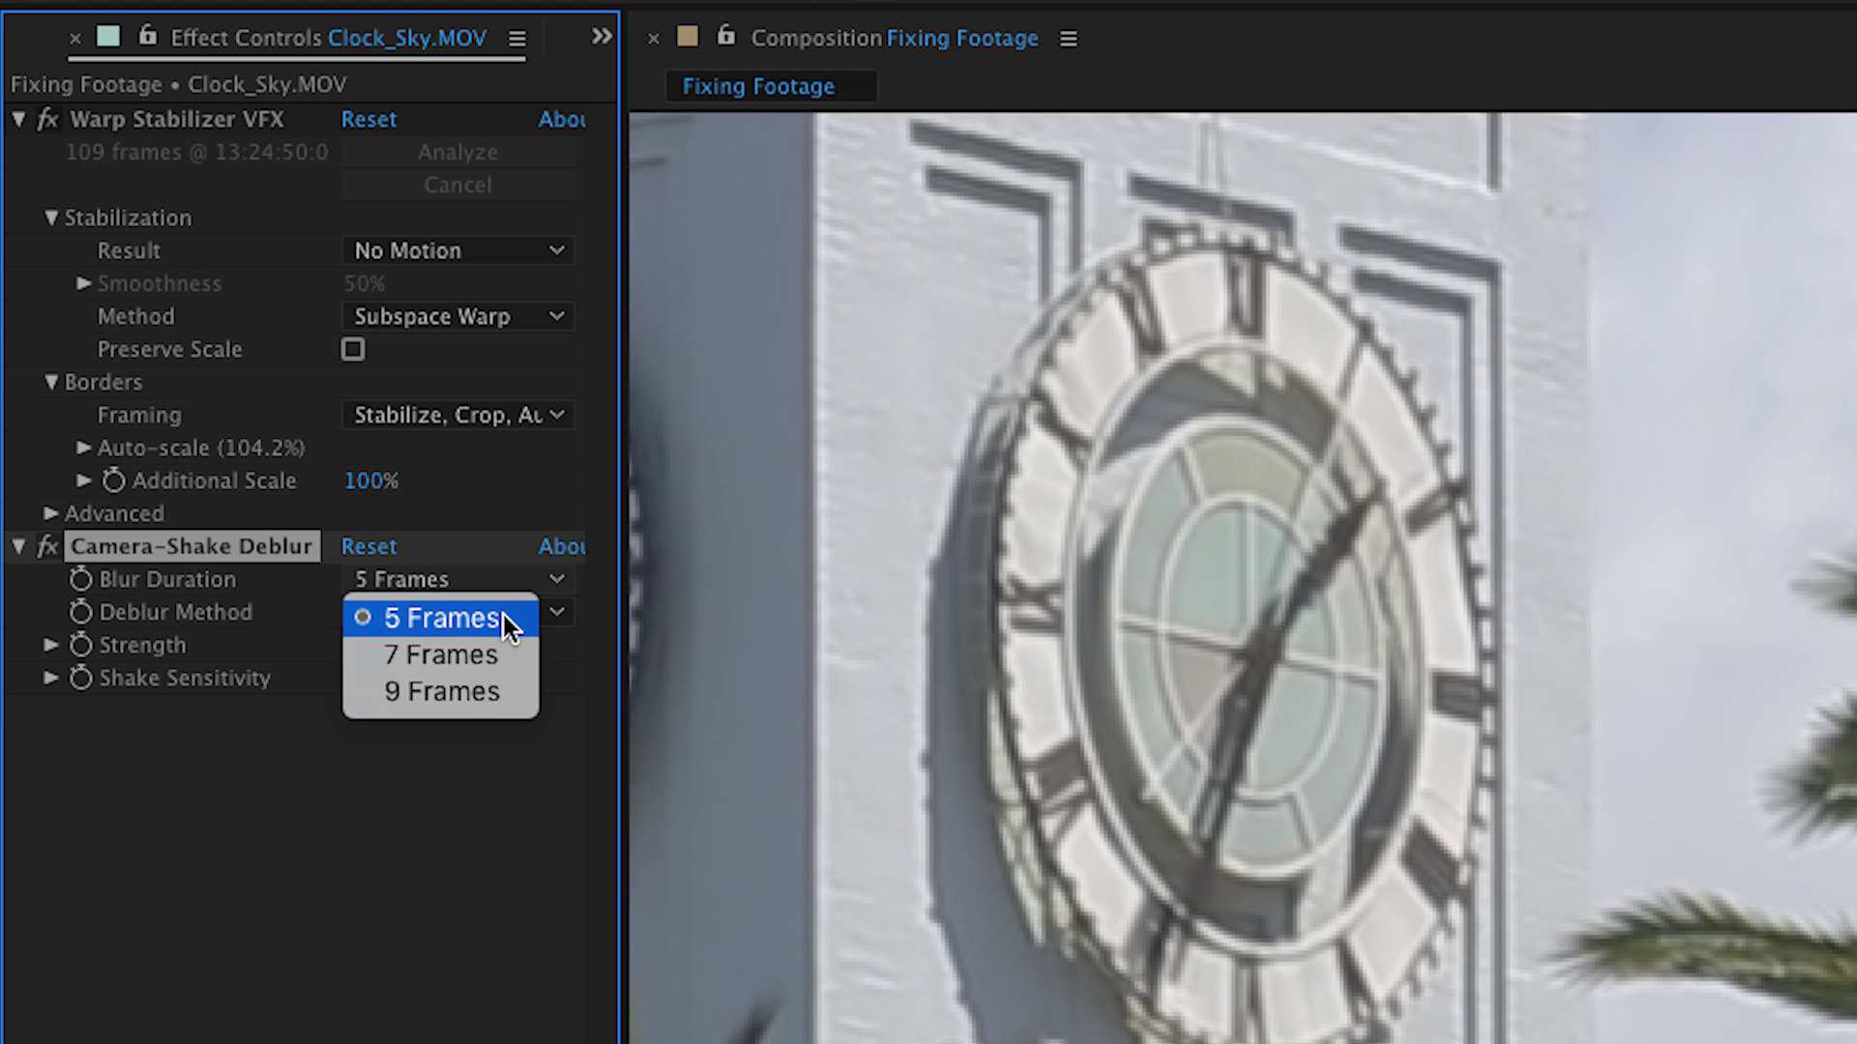
pyautogui.click(492, 538)
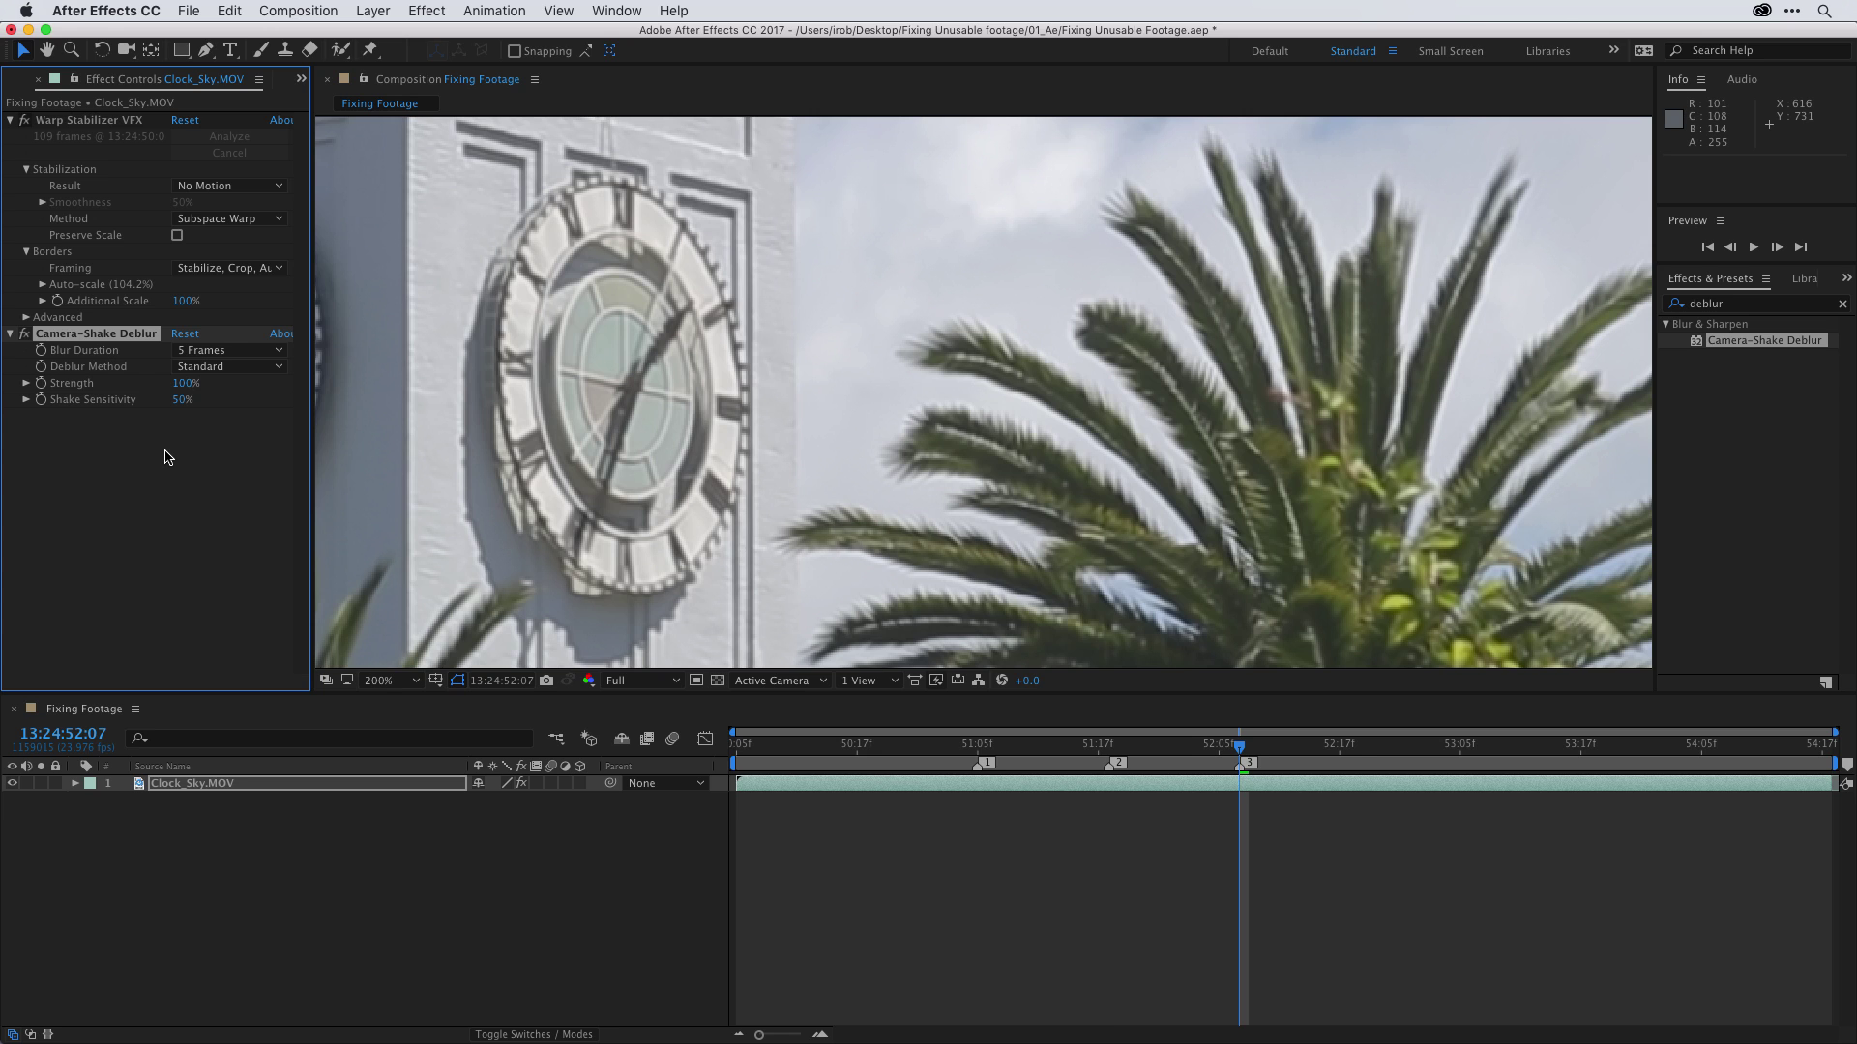
pyautogui.press('j')
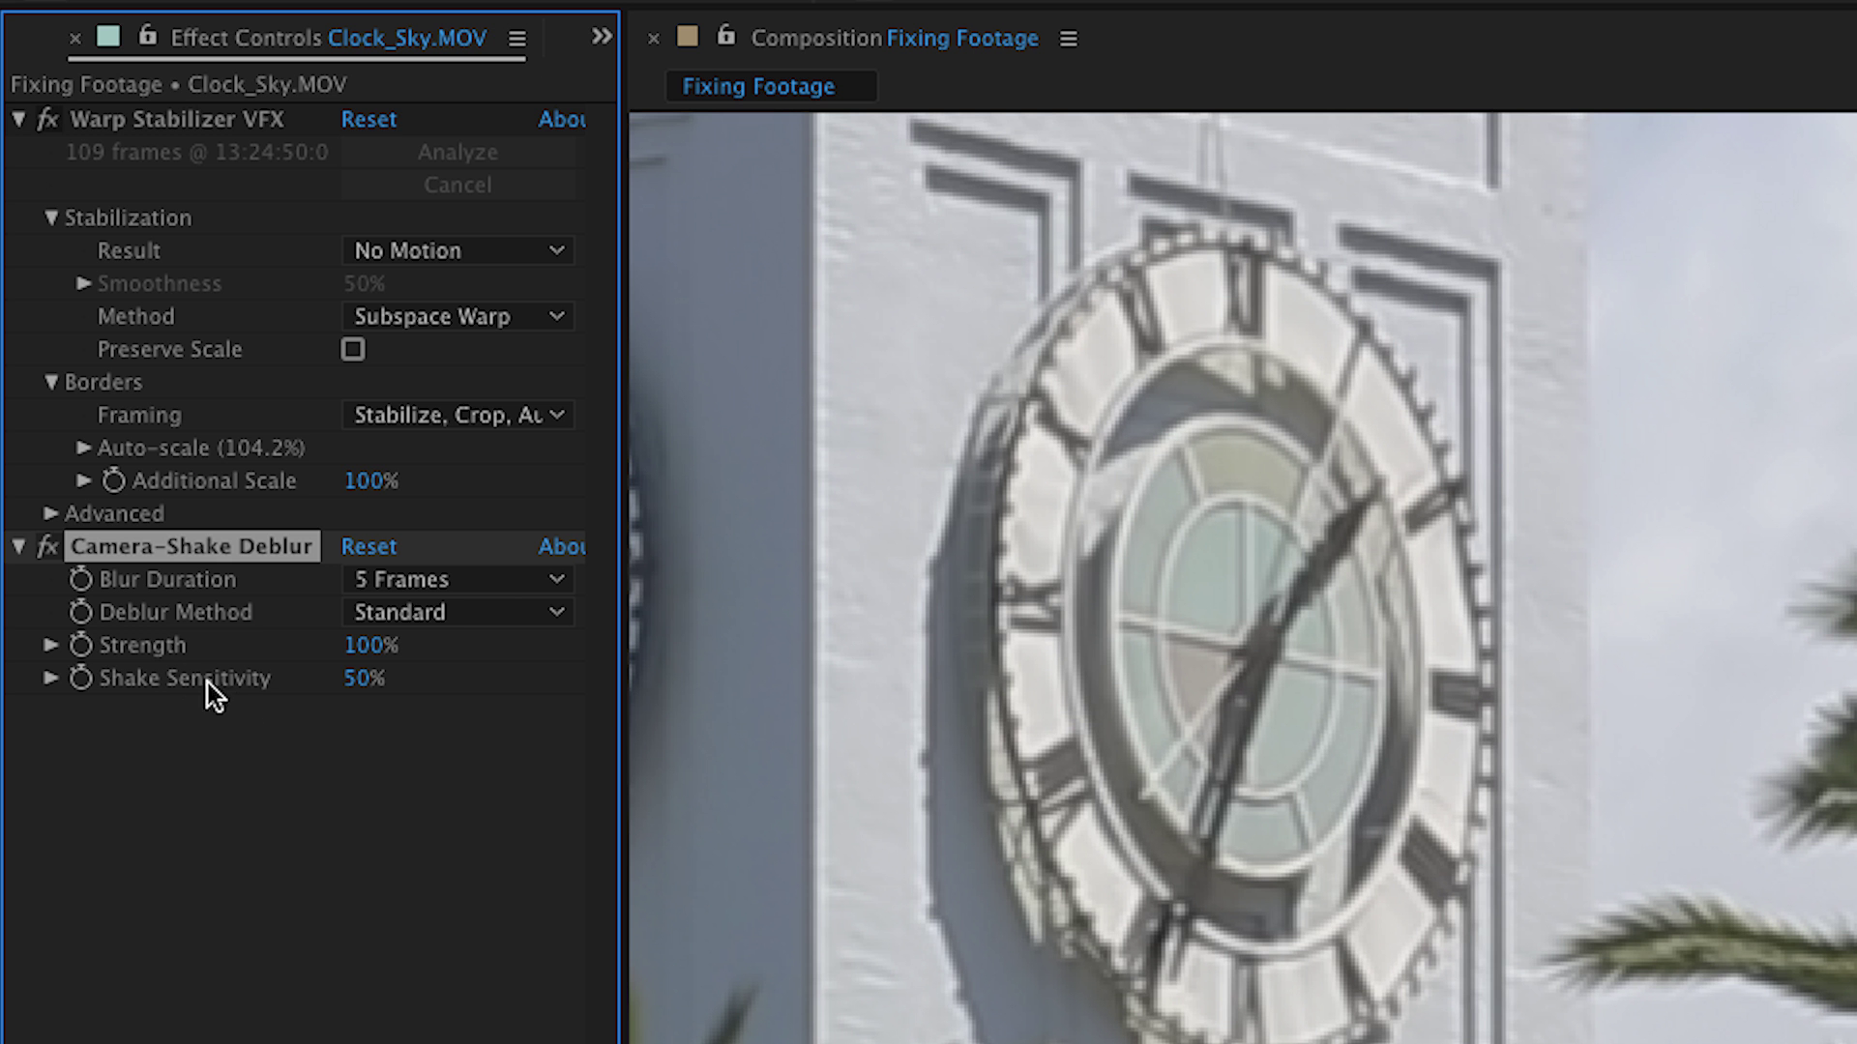
# Compare the footage with and without deblur, try 123% strength, revert to 100%, and return to marker 2.
pyautogui.click(46, 557)
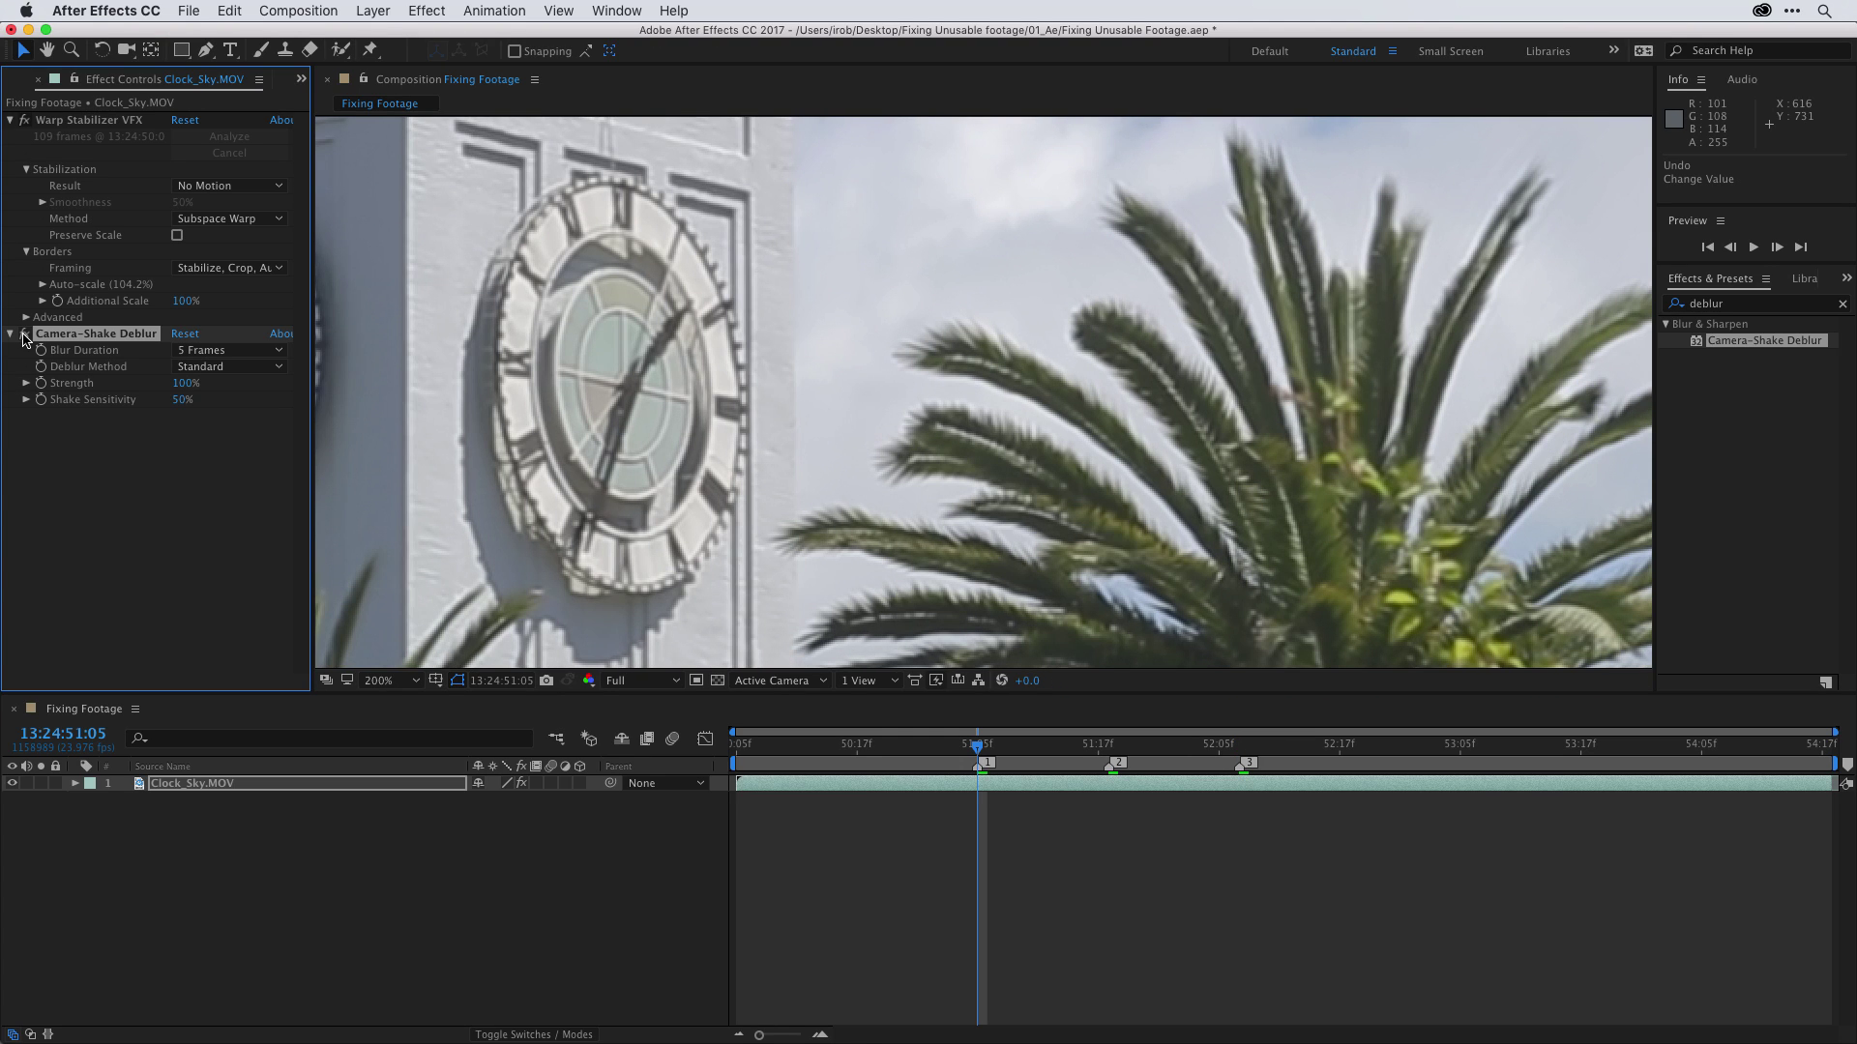
pyautogui.click(25, 333)
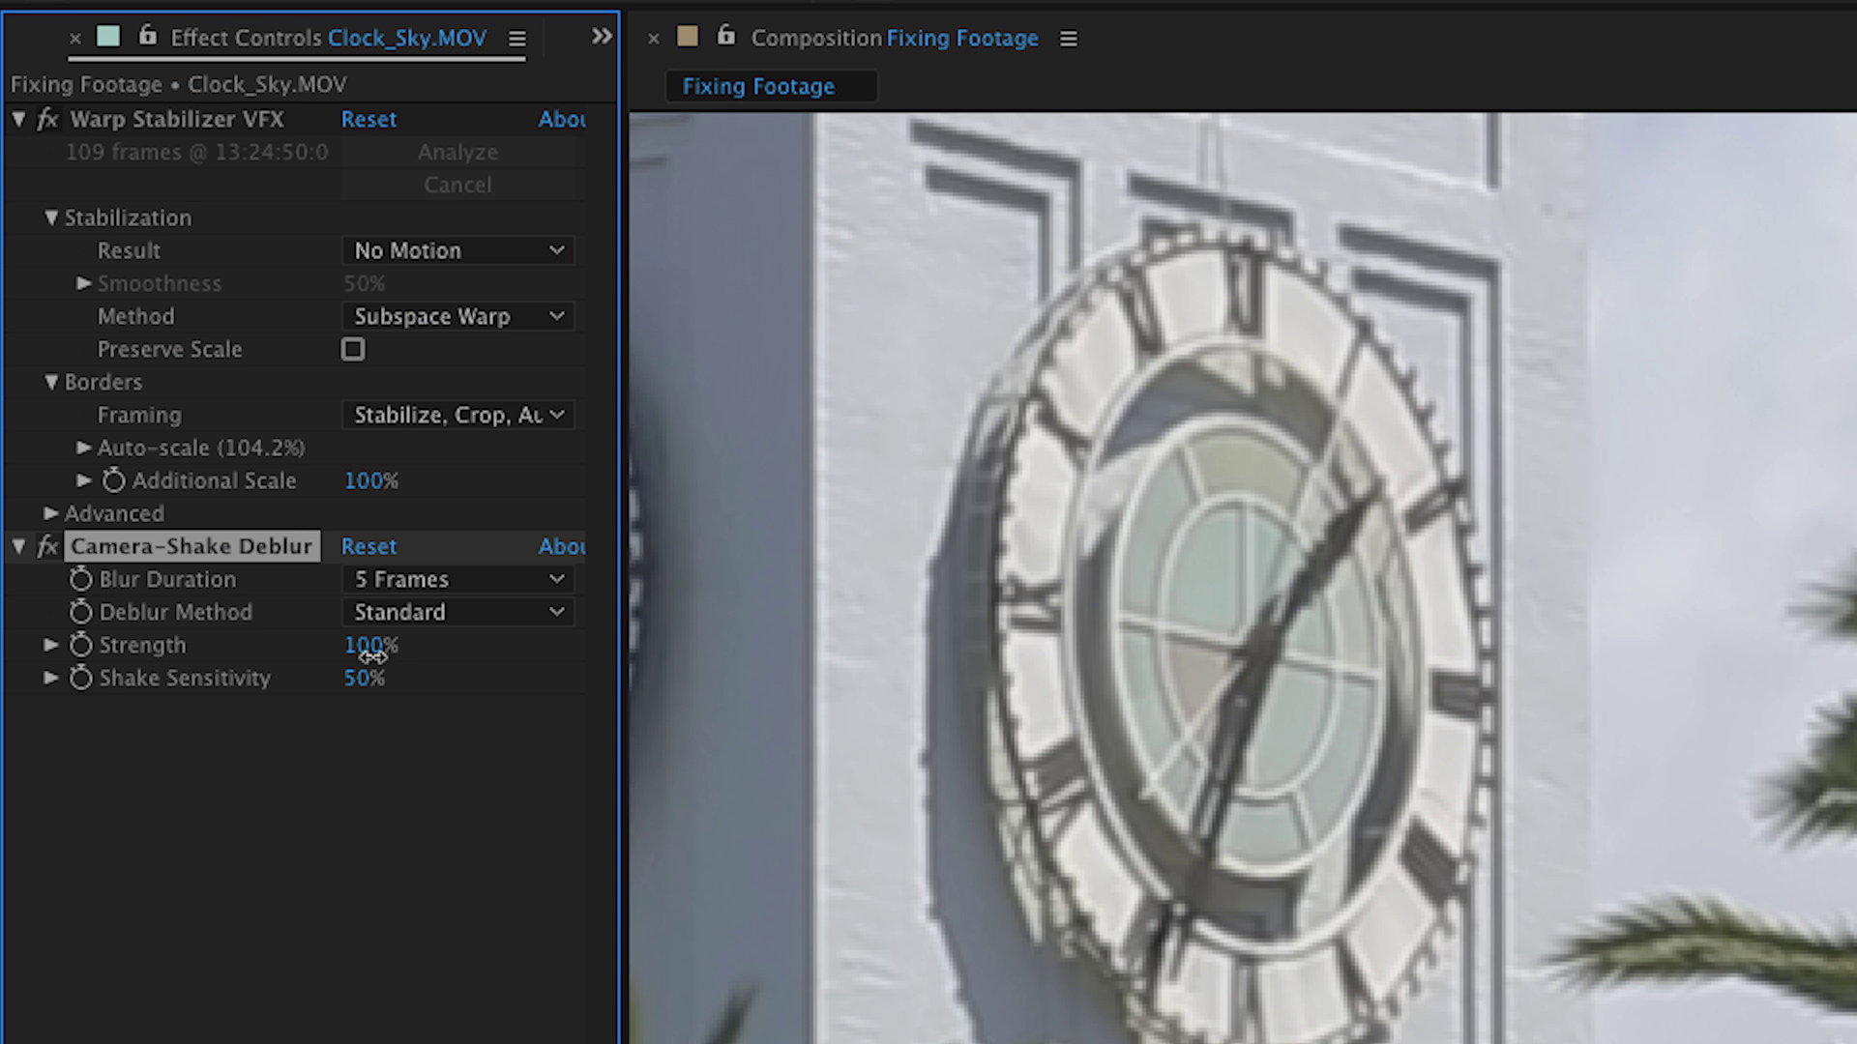
pyautogui.moveTo(373, 665); pyautogui.dragTo(422, 663)
pyautogui.hotkey('ctrl', 'z')
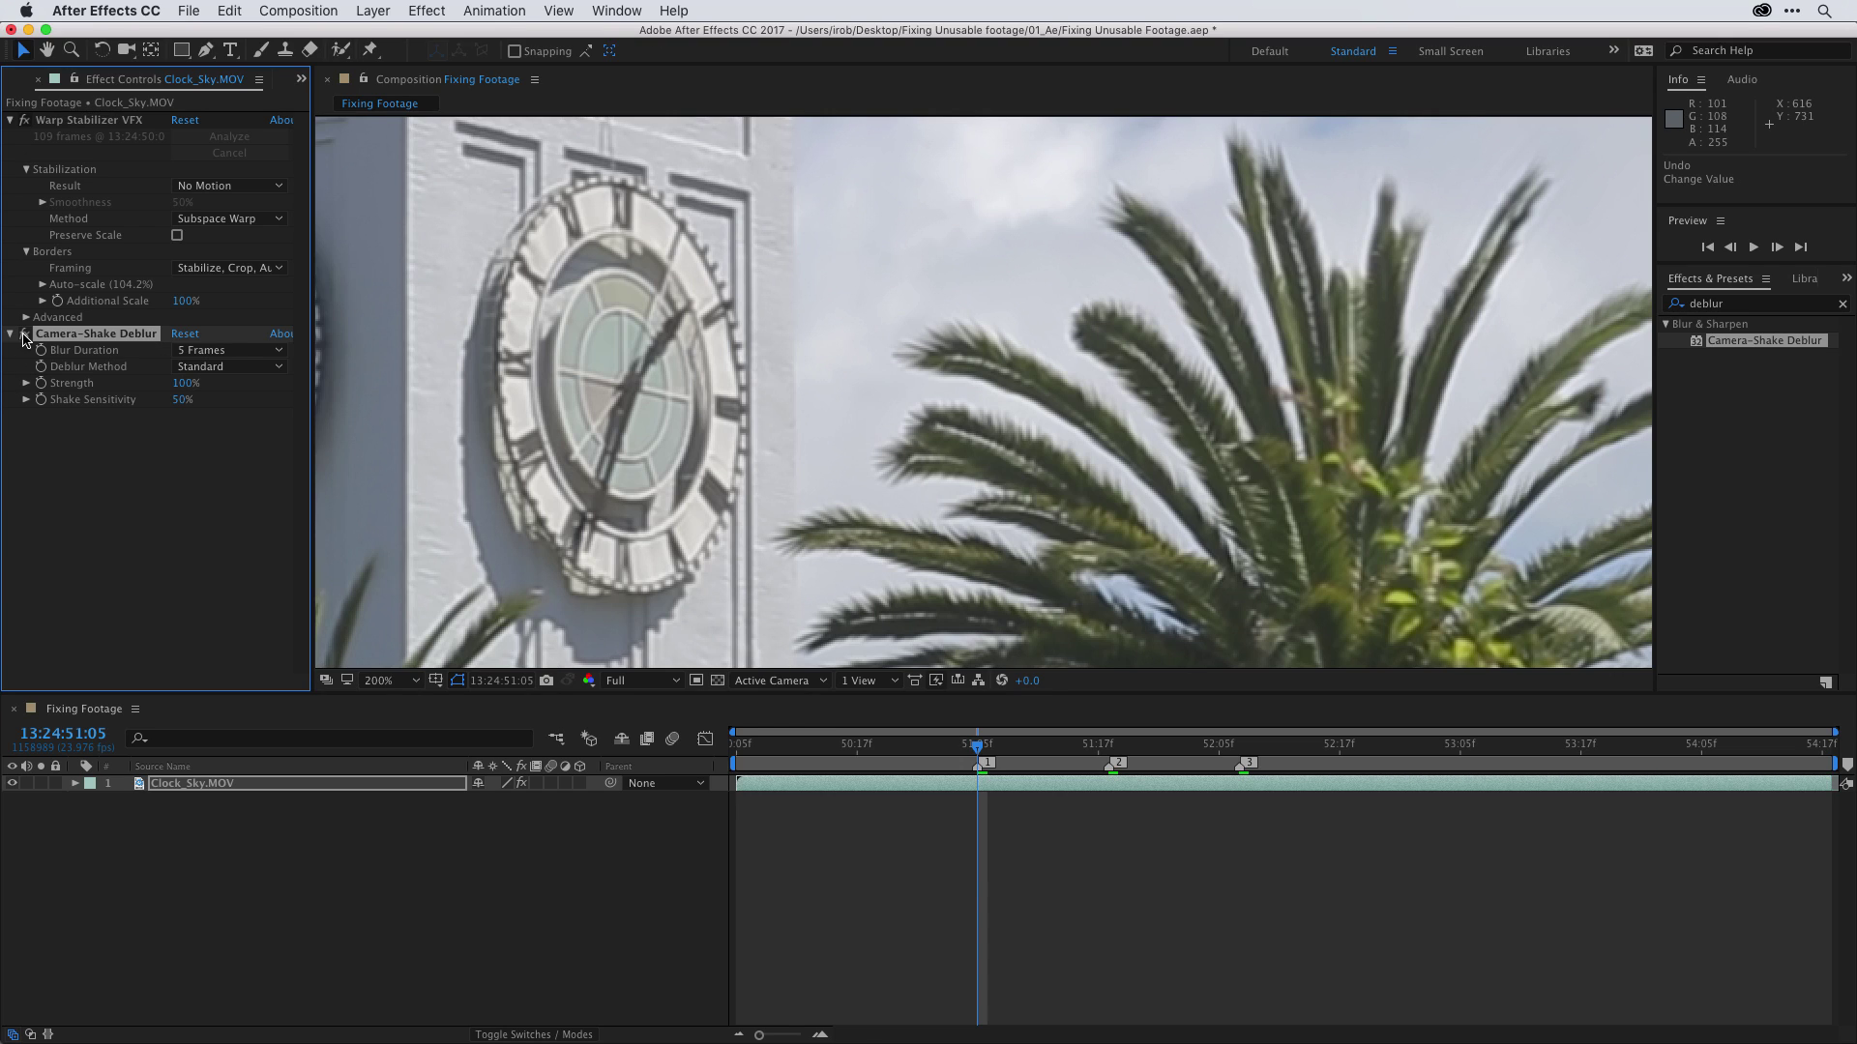
pyautogui.press('k')
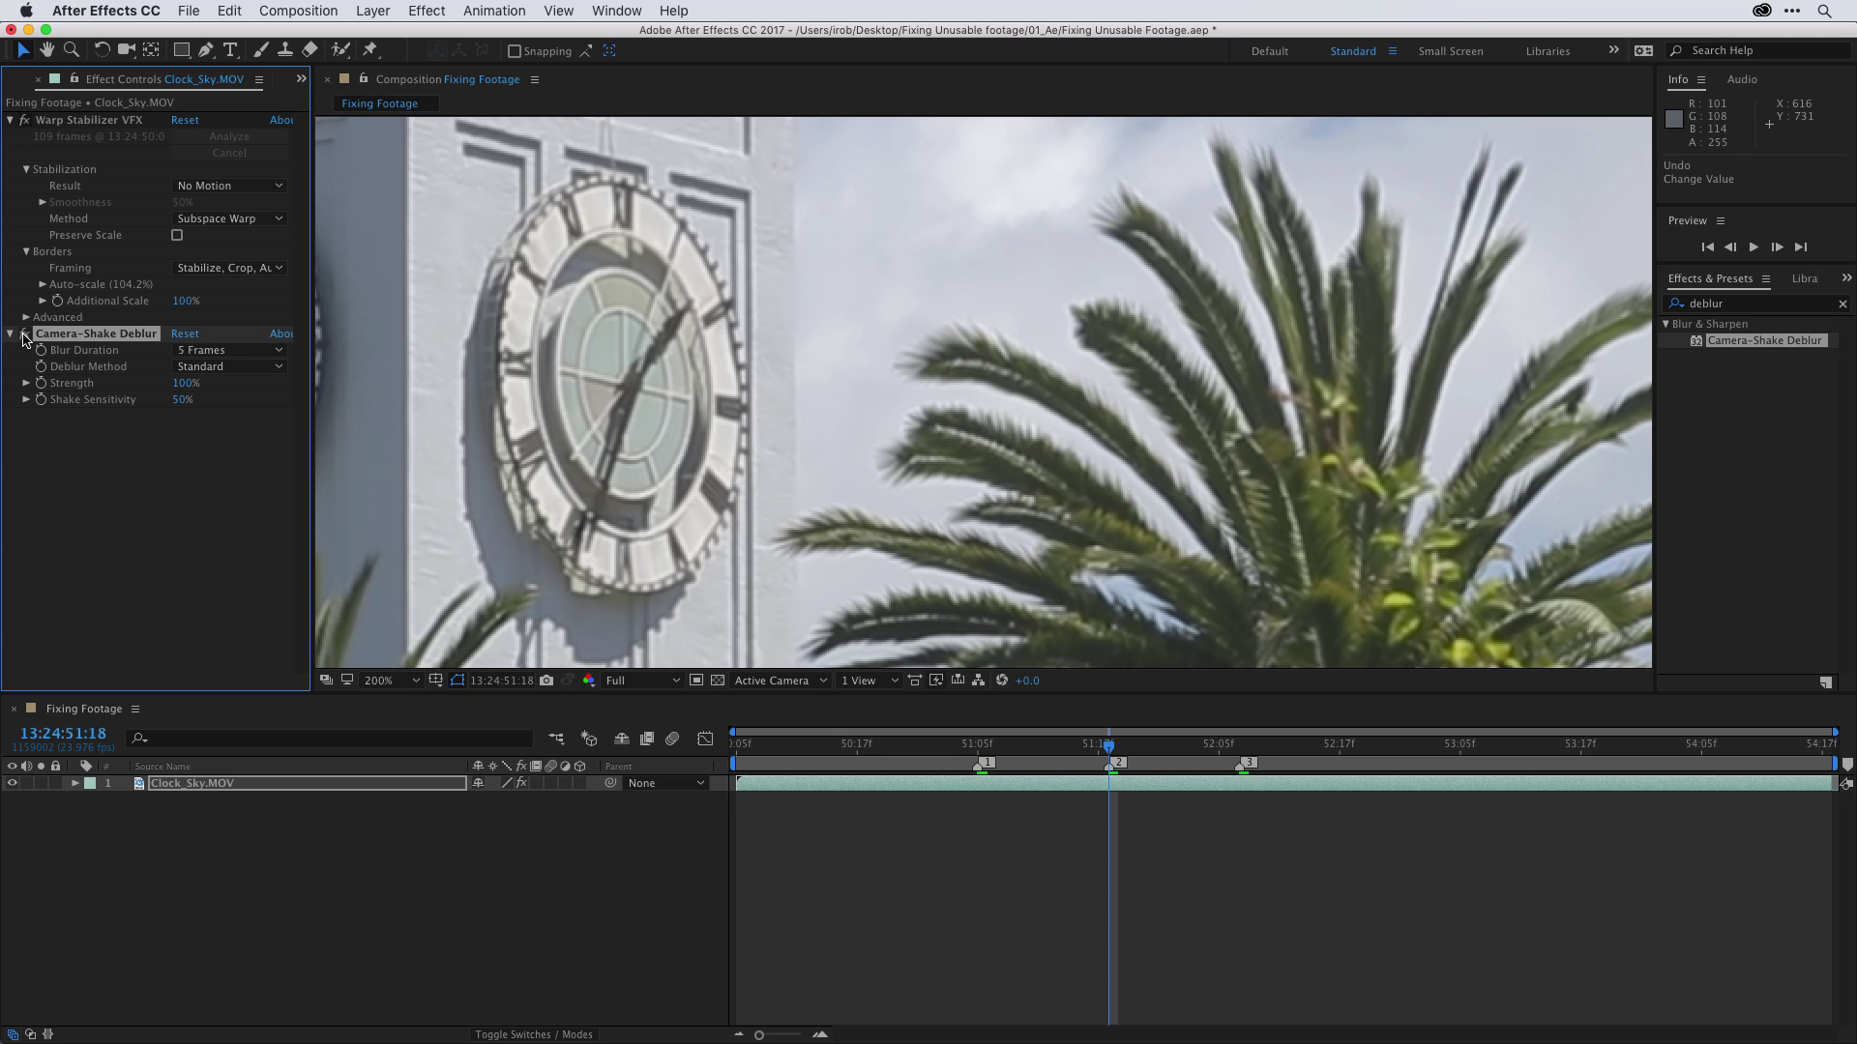
# Switch to the Color workspace from Window > Workspace.
pyautogui.click(602, 10)
pyautogui.moveTo(623, 37)
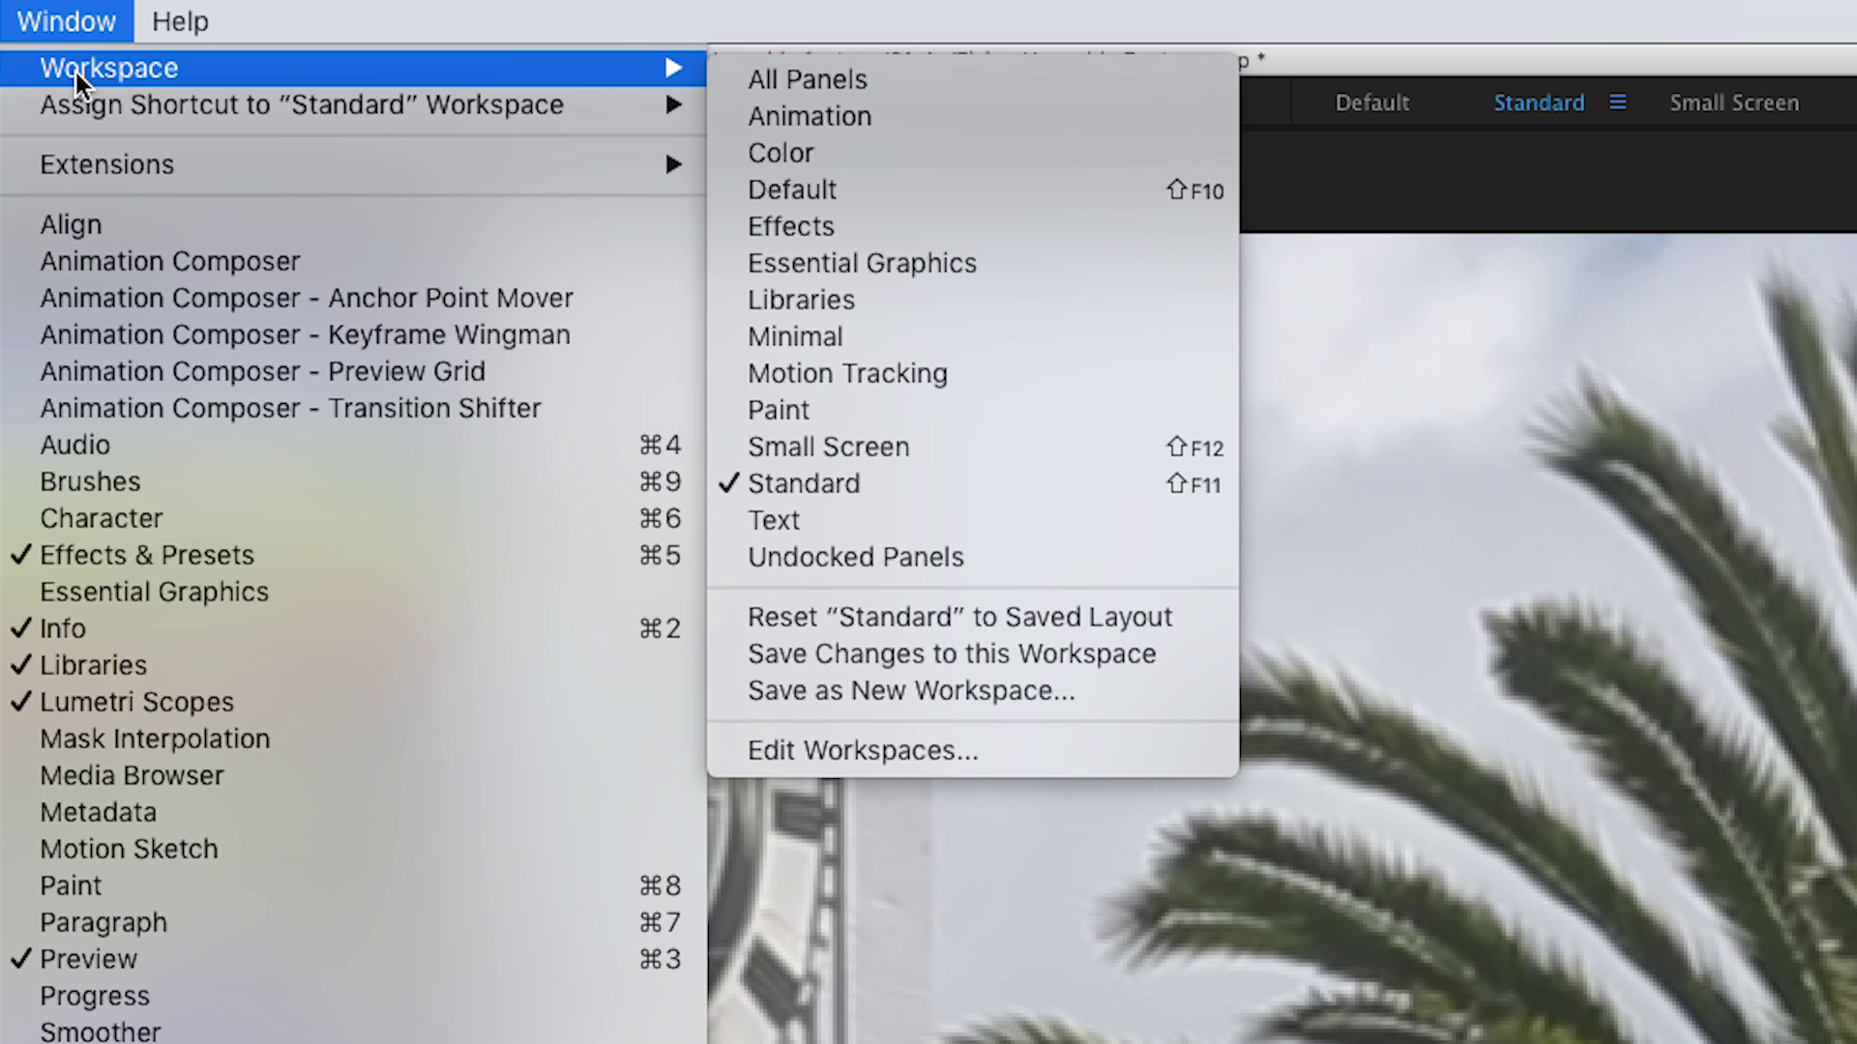
pyautogui.click(762, 153)
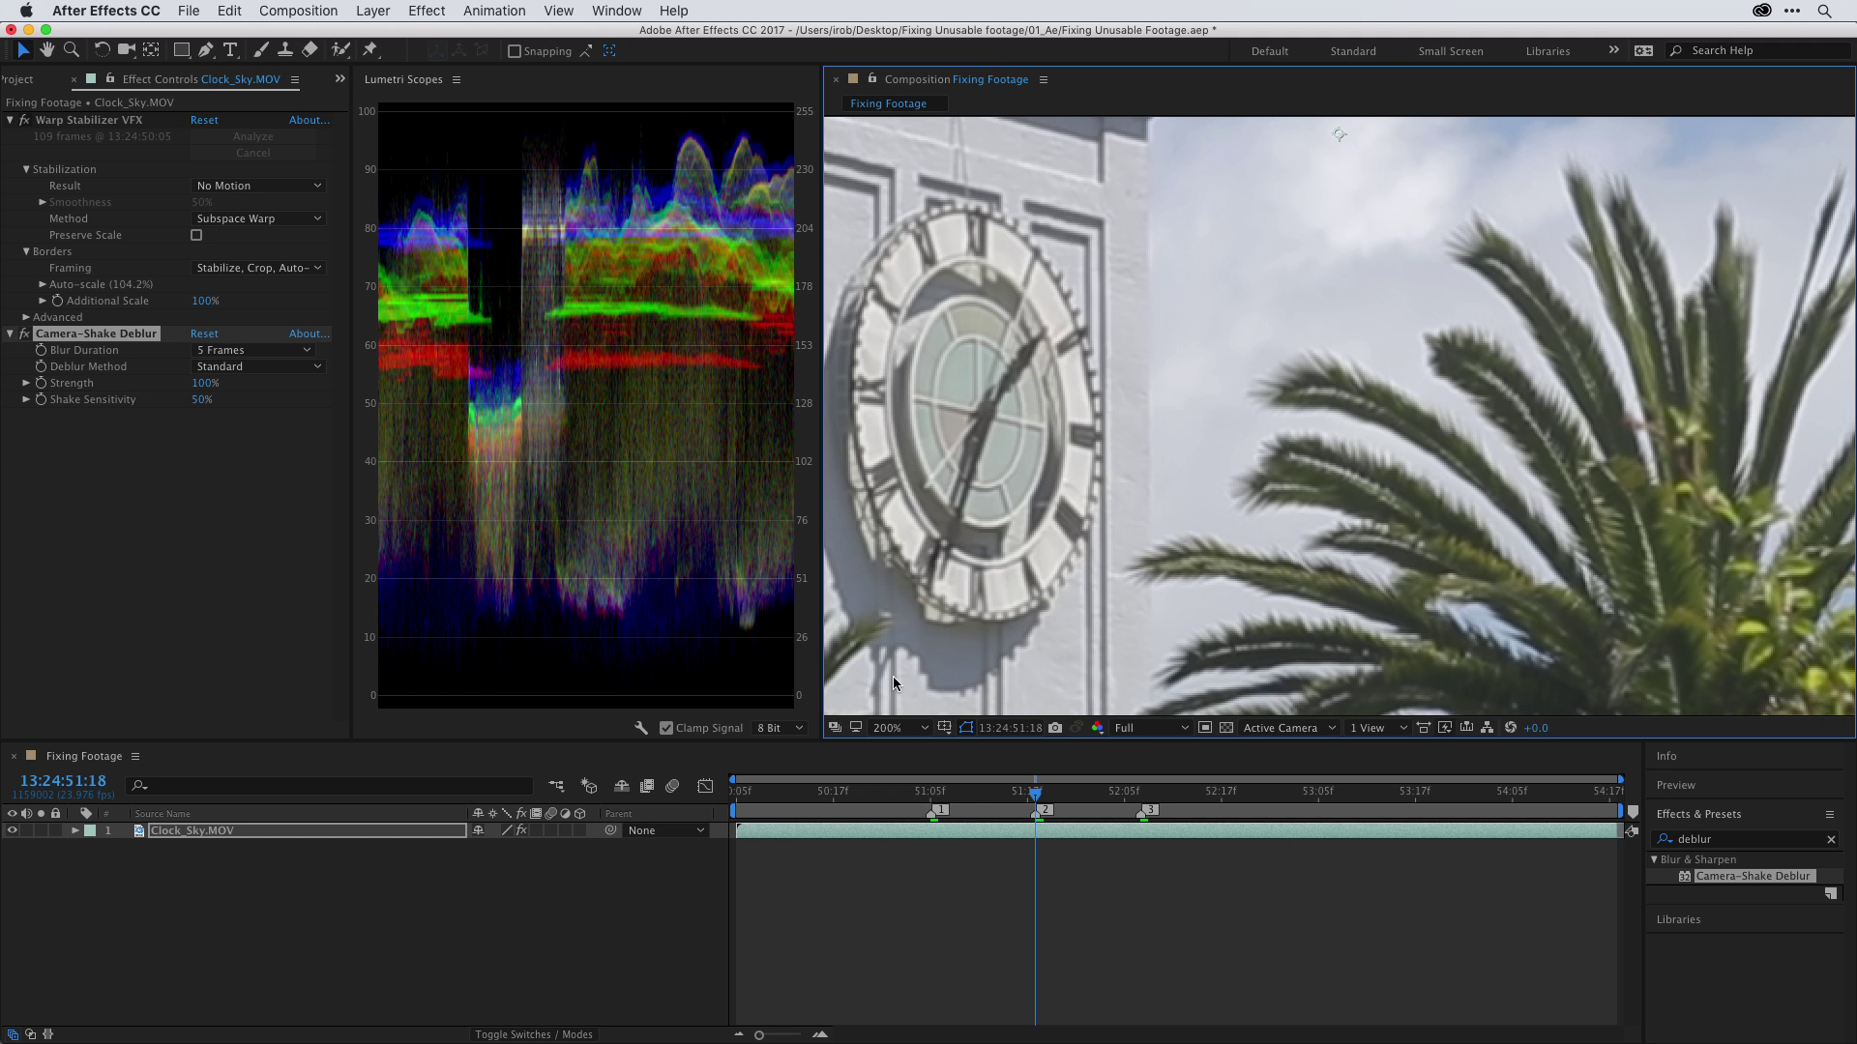
# Set viewer magnification to Fit and show the Lumetri Scopes Presets list.
pyautogui.click(907, 728)
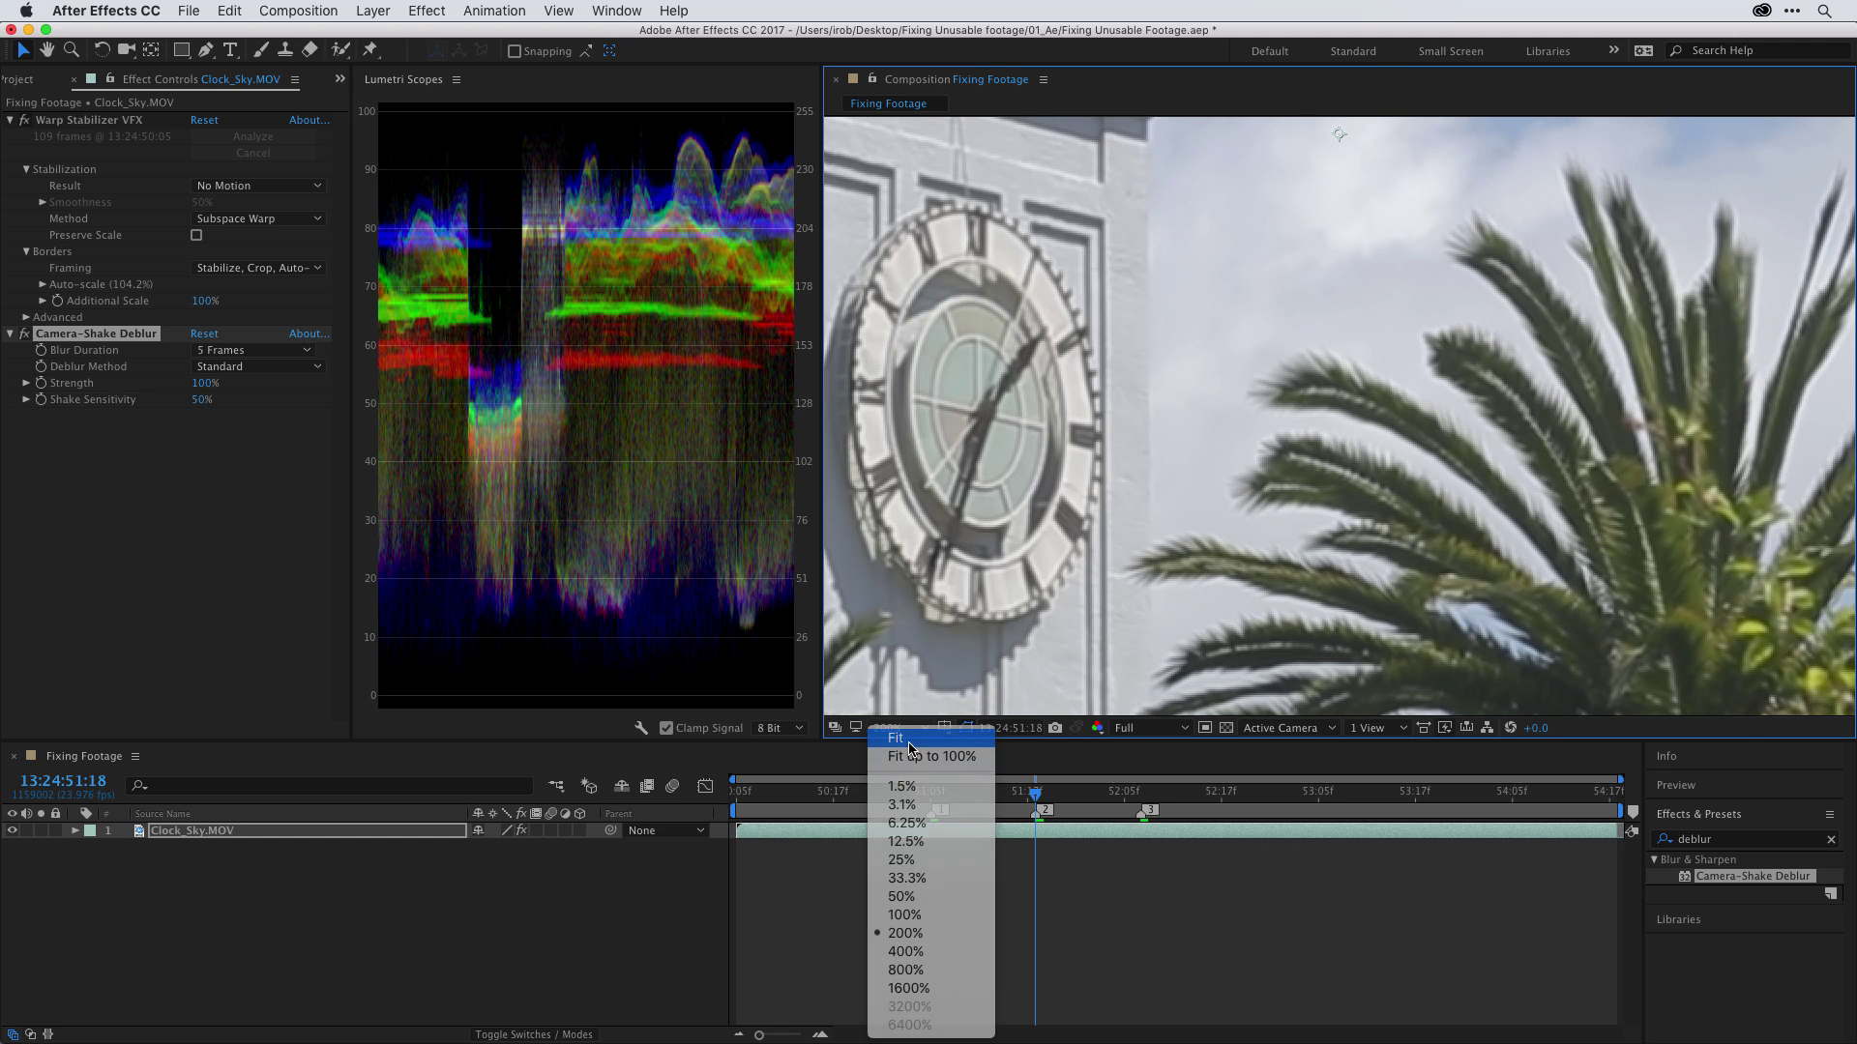
pyautogui.click(910, 741)
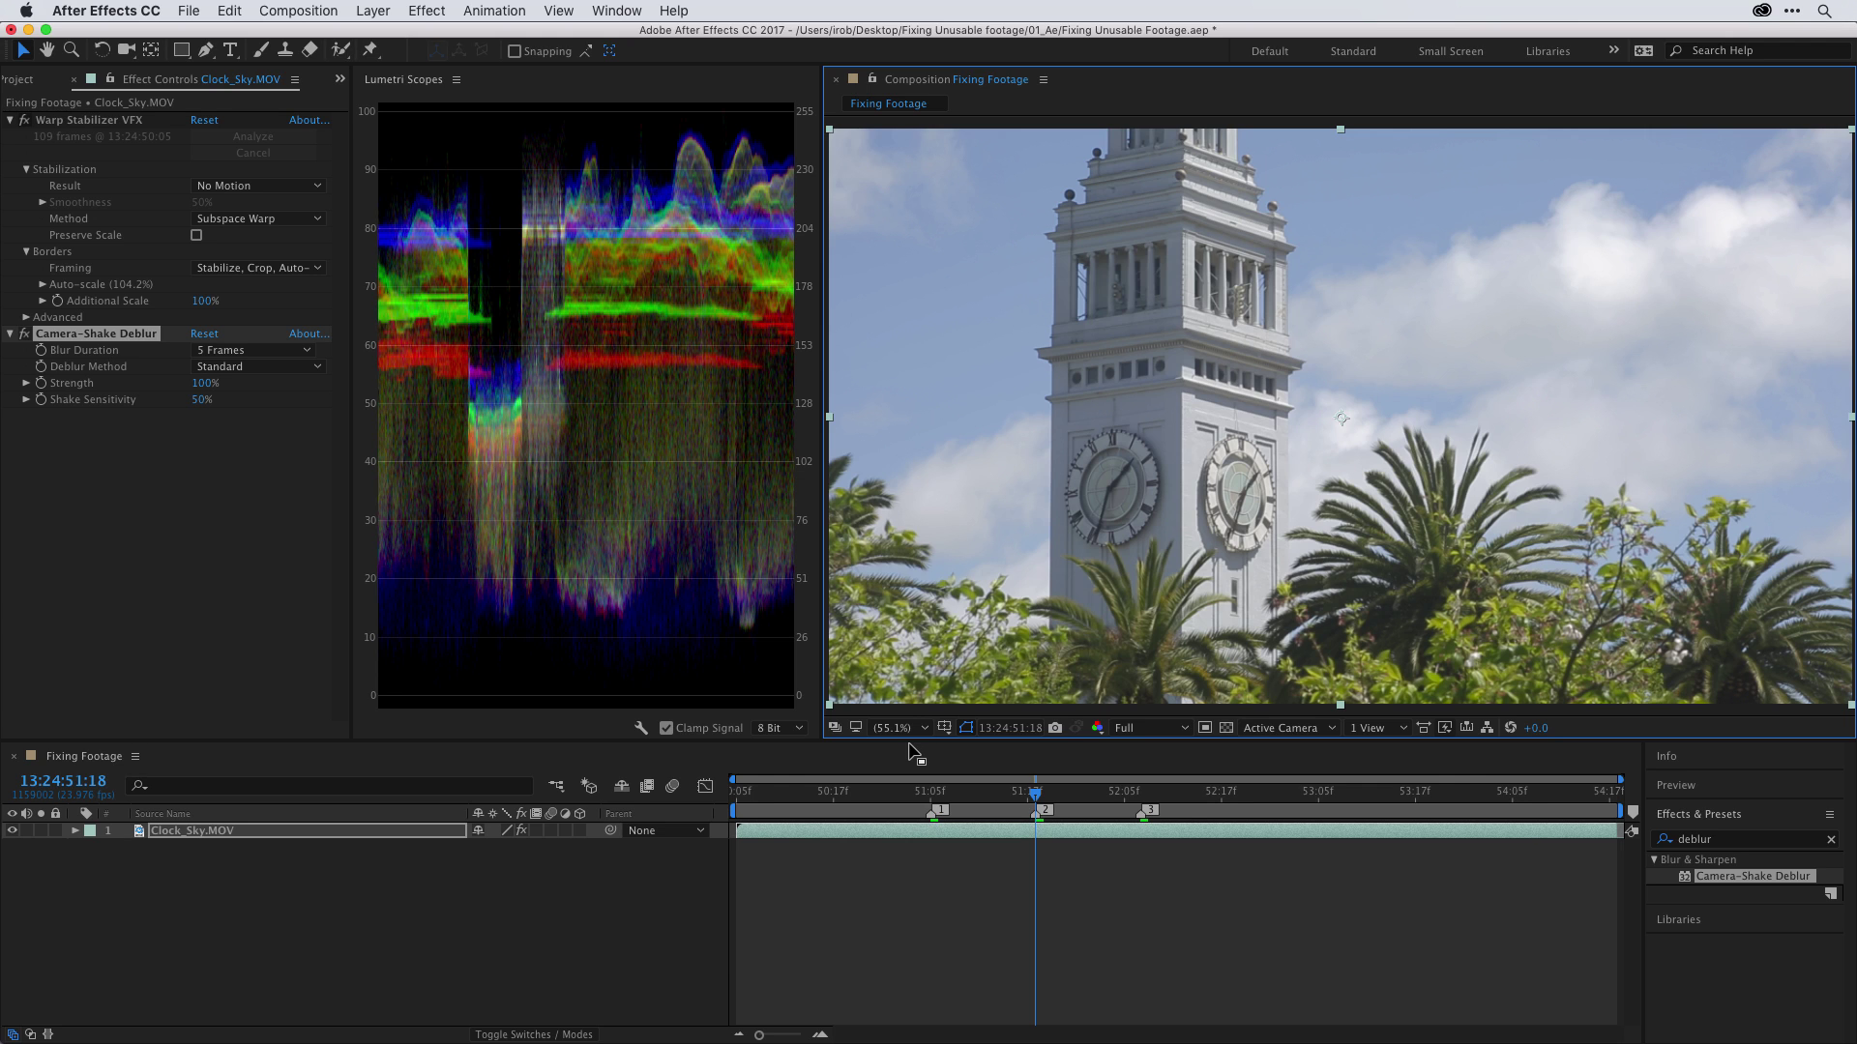
pyautogui.click(641, 728)
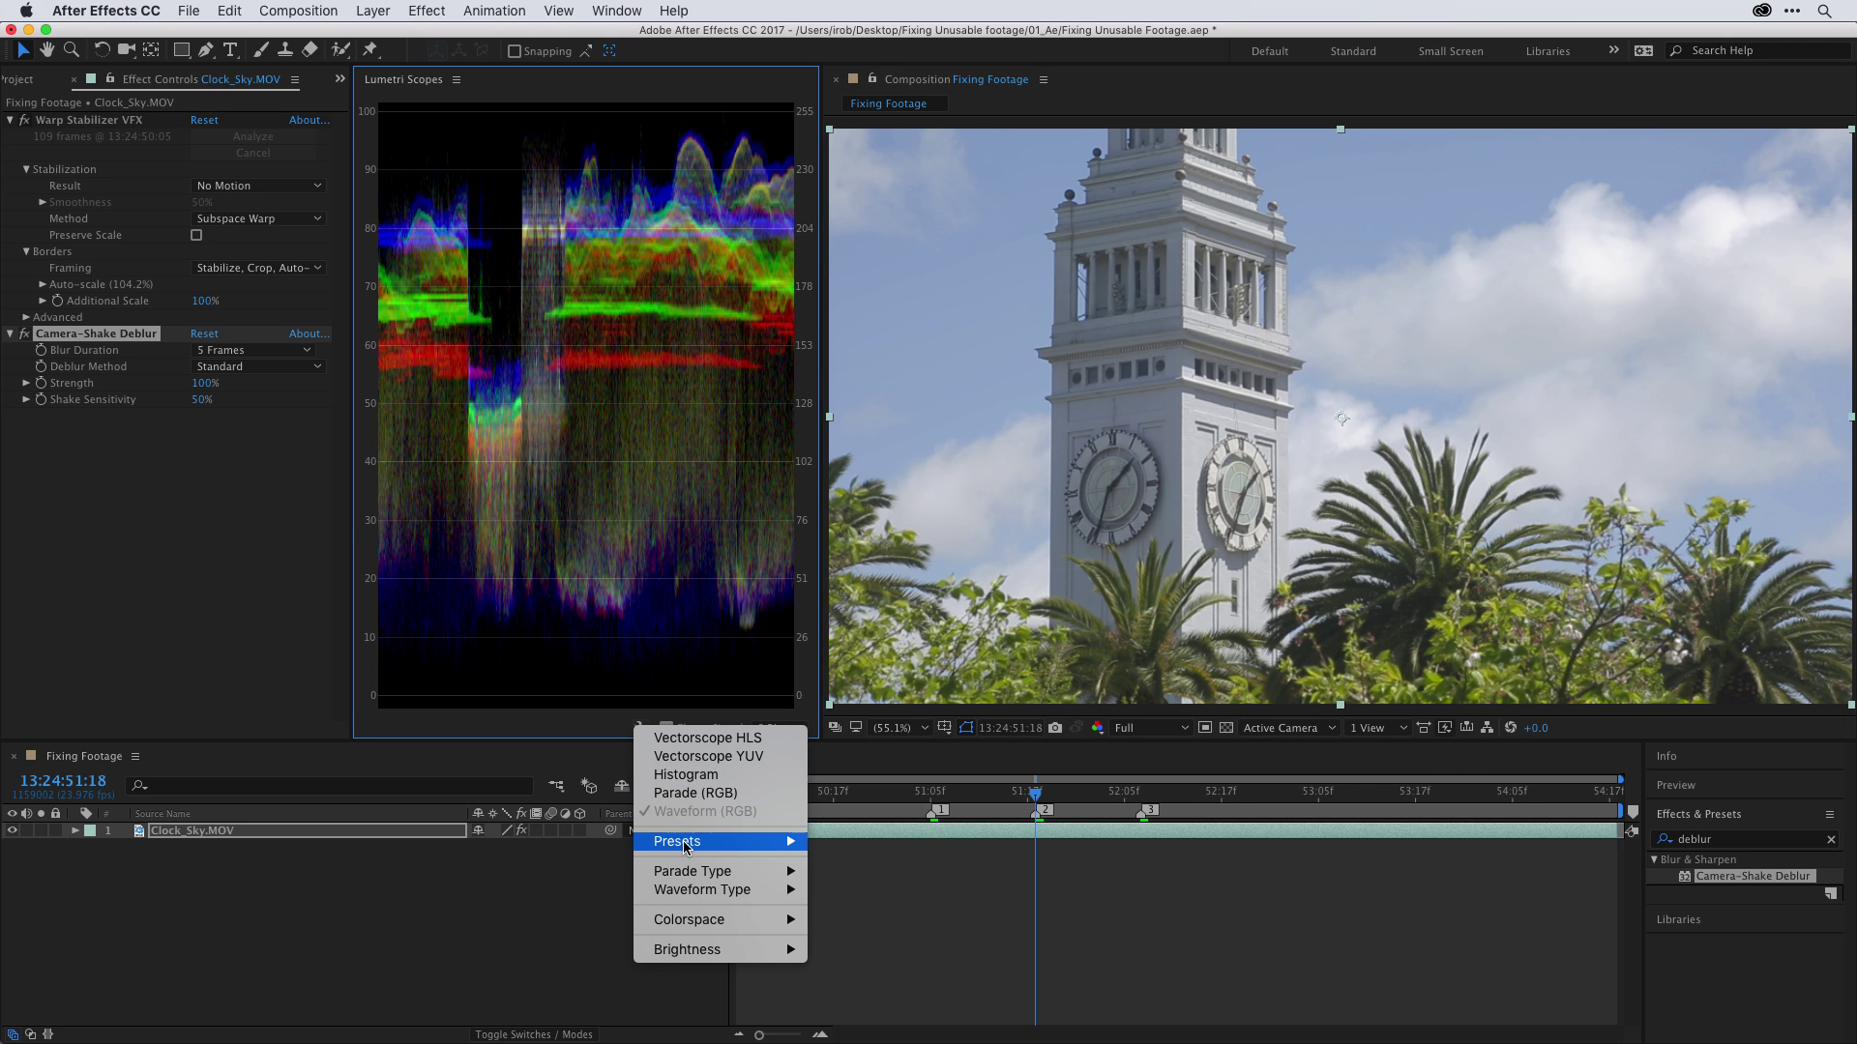
pyautogui.moveTo(685, 847)
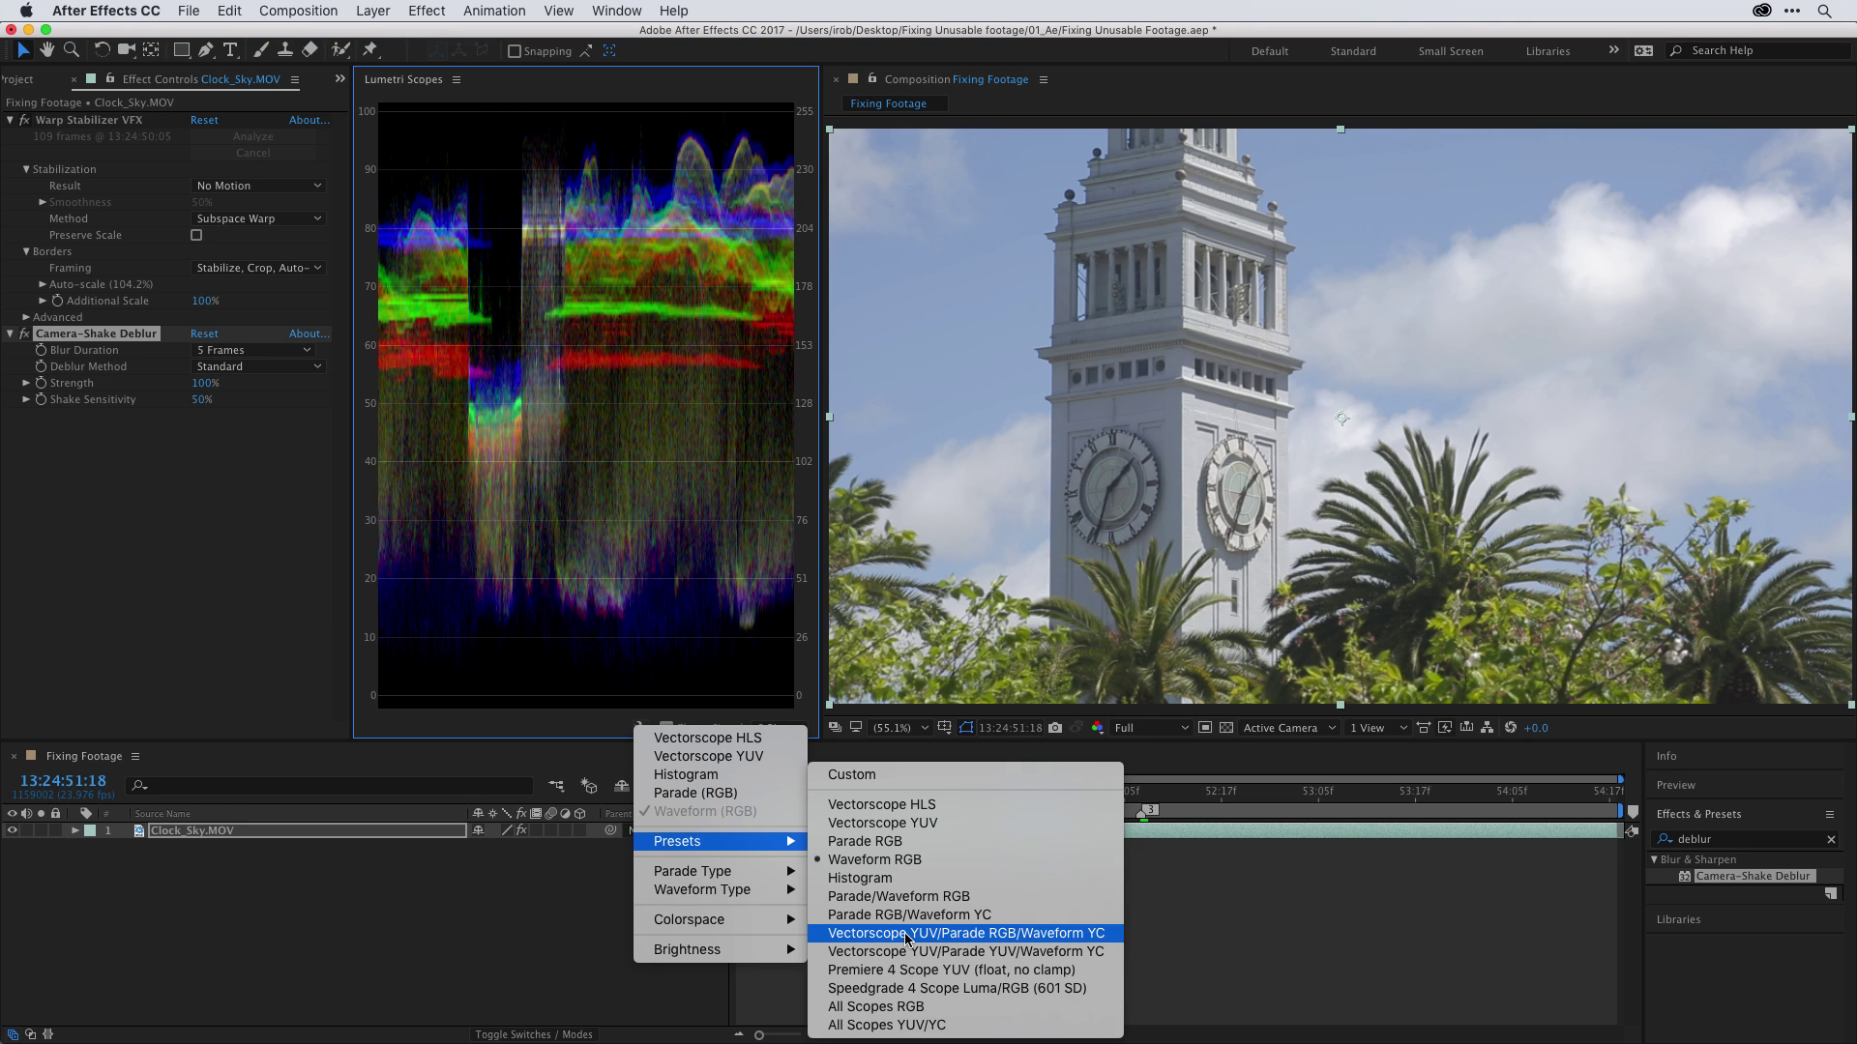
# Show the Vectorscope YUV/Parade RGB/Waveform YC preset, widen the scopes panel, and open the bit-depth options.
pyautogui.click(907, 934)
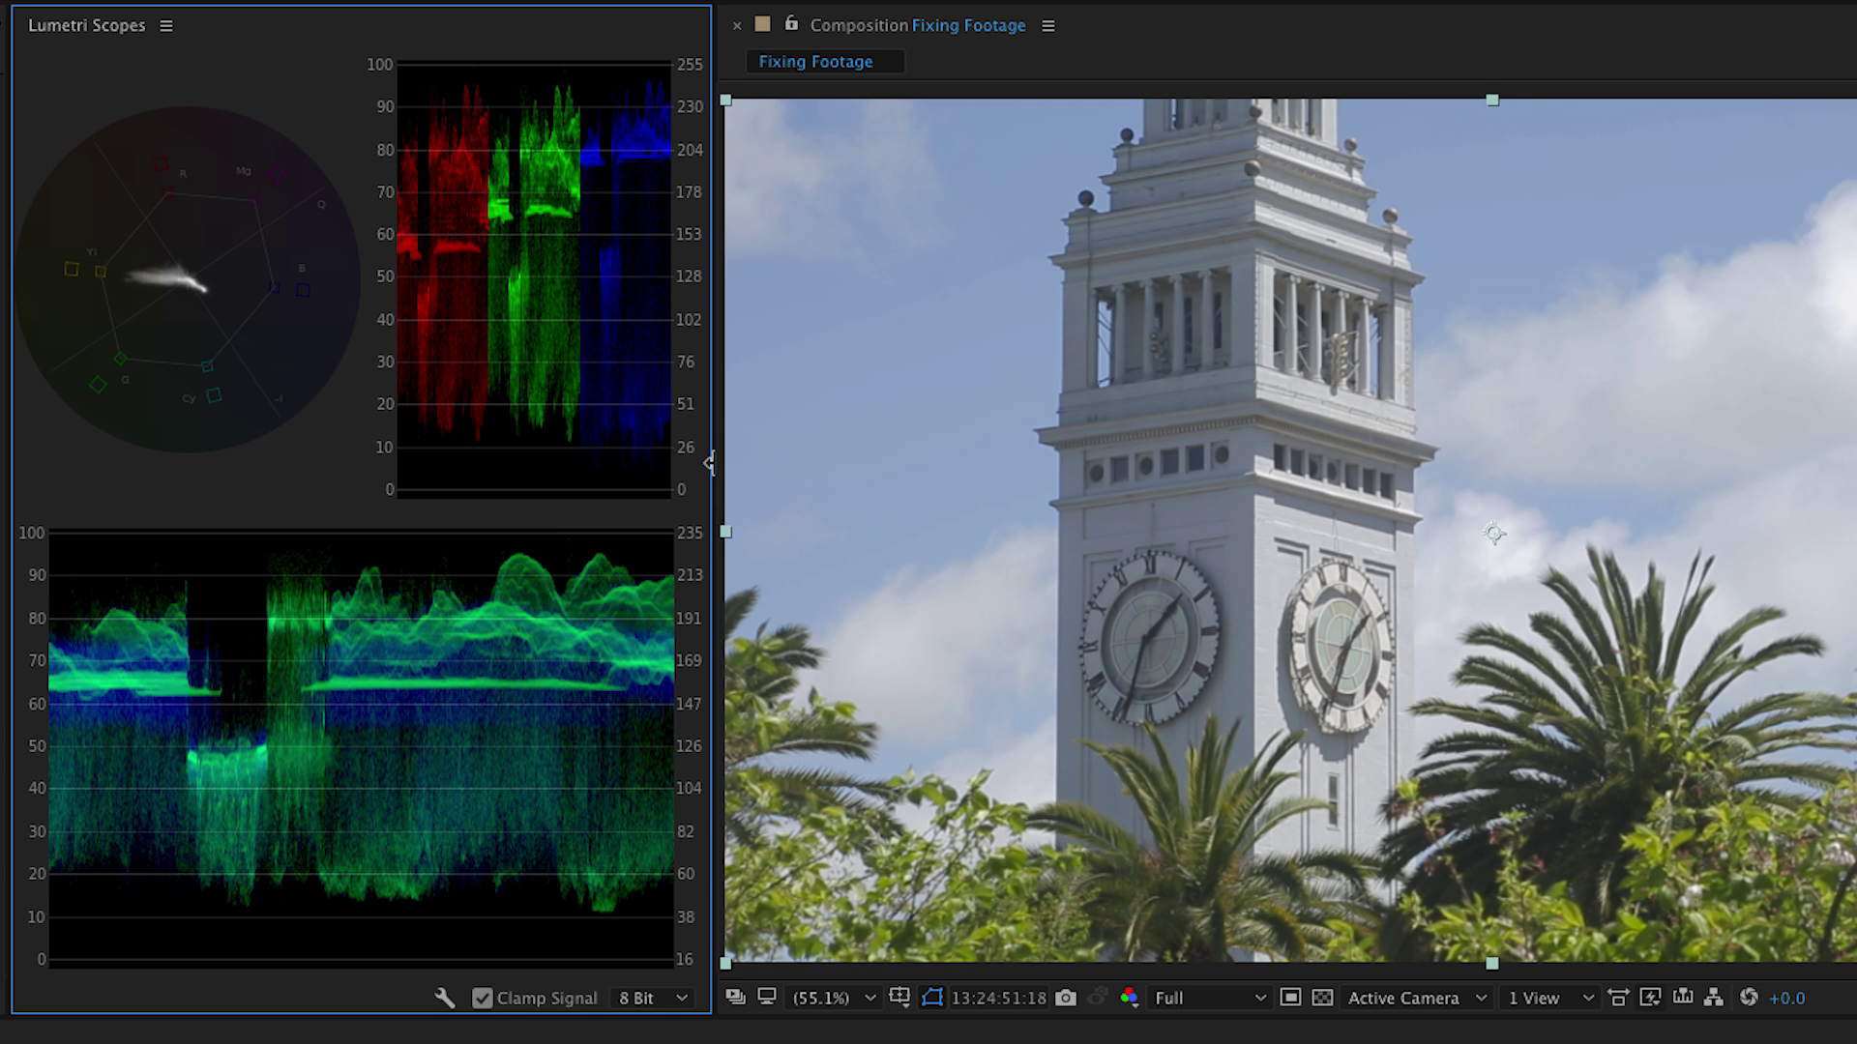
pyautogui.moveTo(709, 464); pyautogui.dragTo(909, 470)
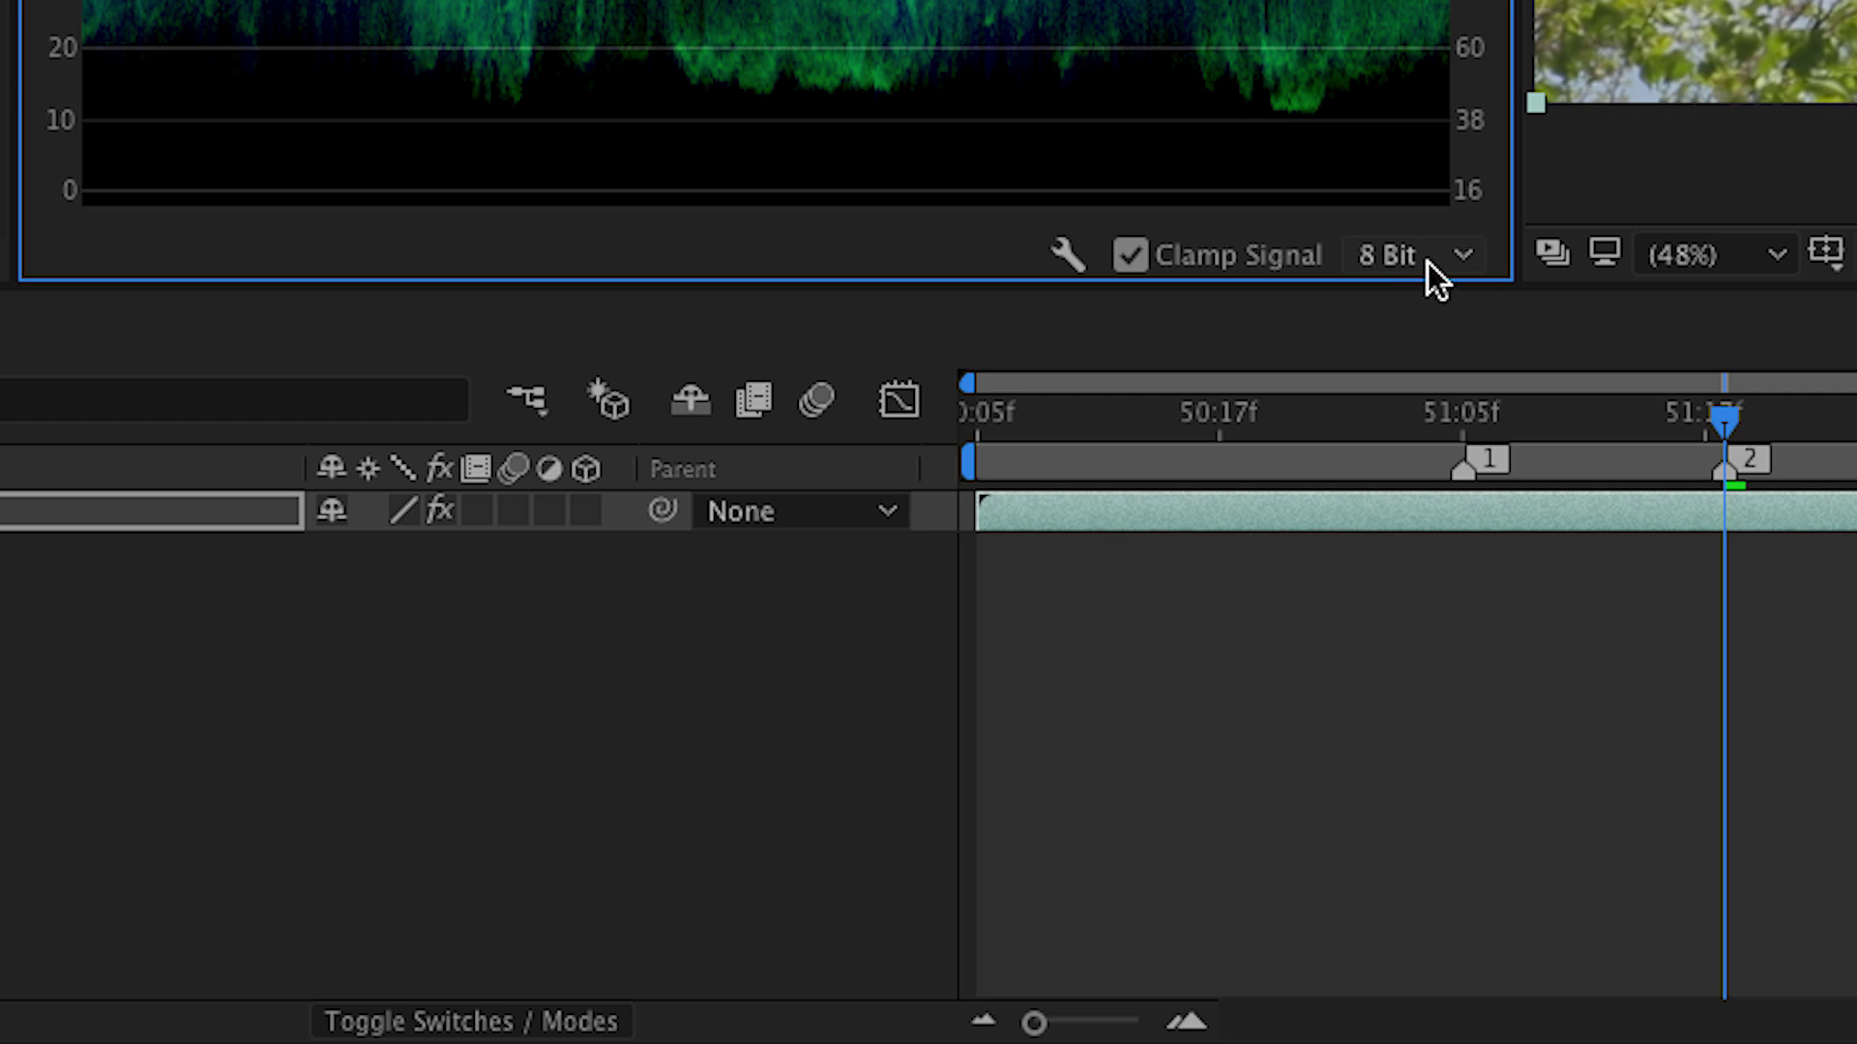
pyautogui.click(1459, 248)
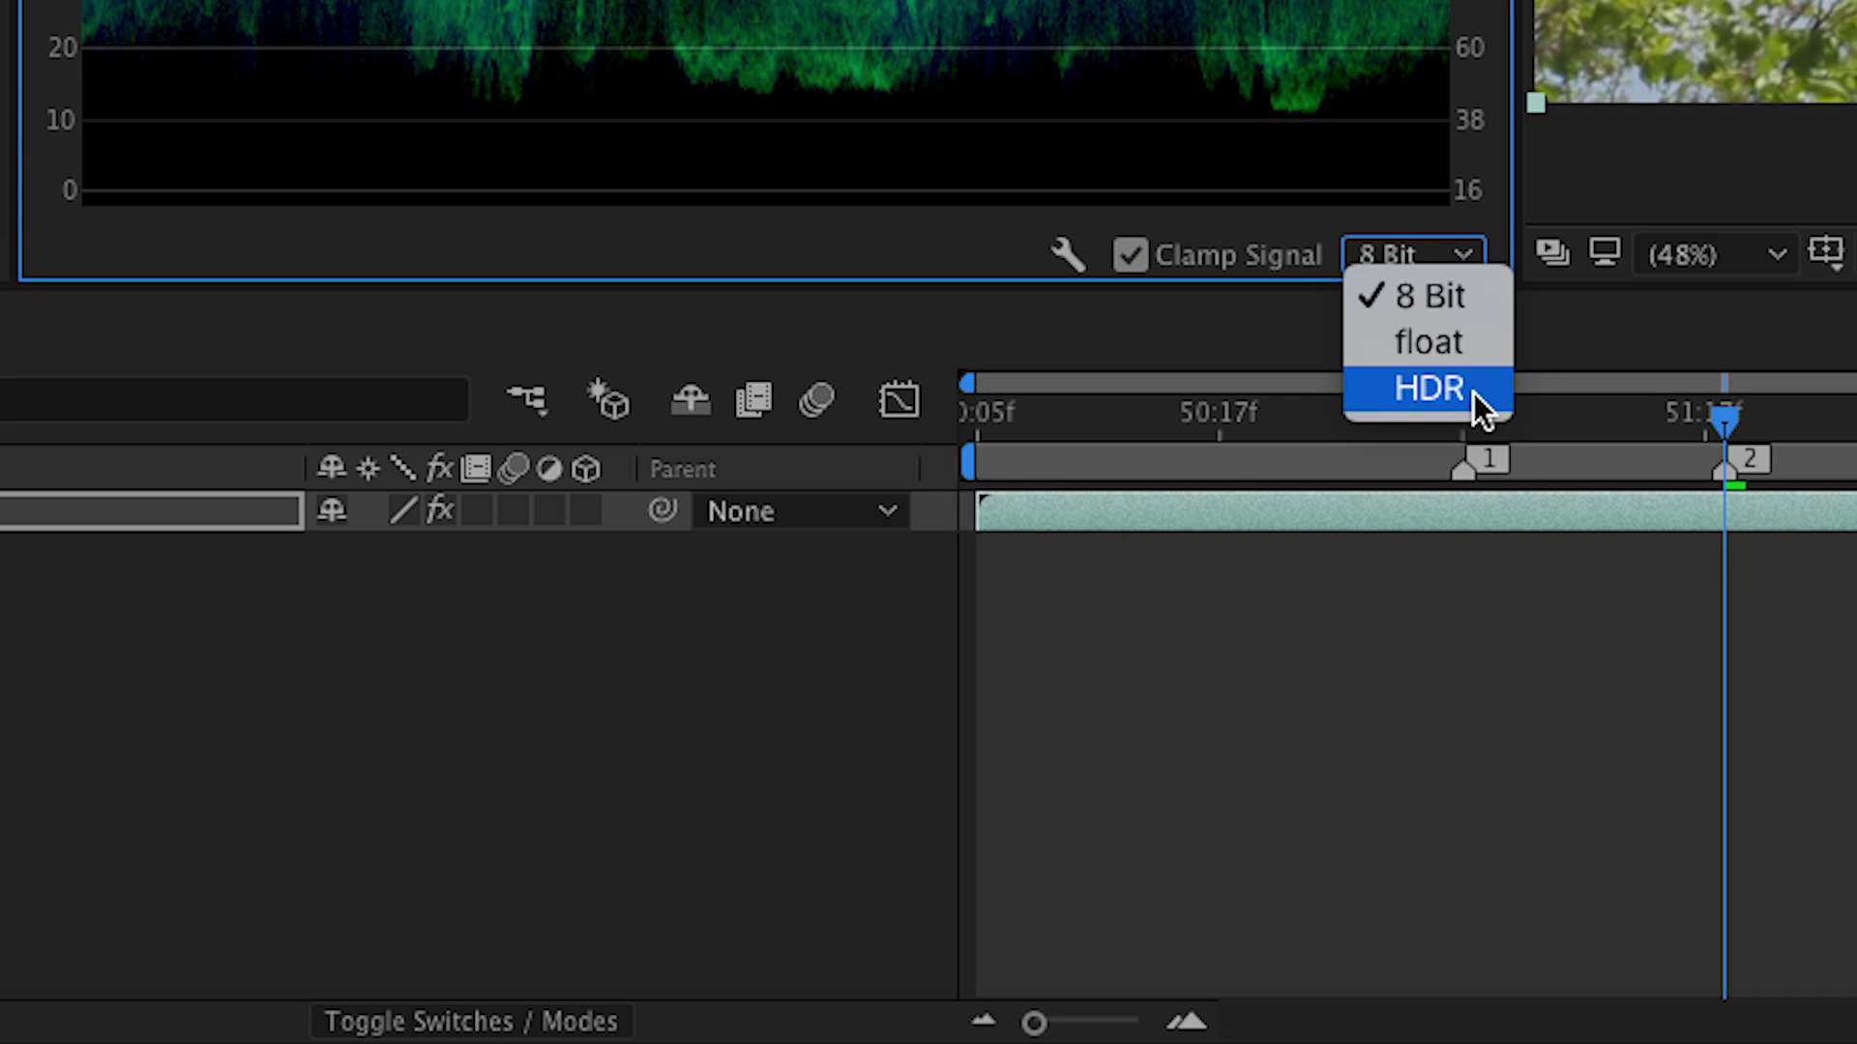
pyautogui.click(1457, 283)
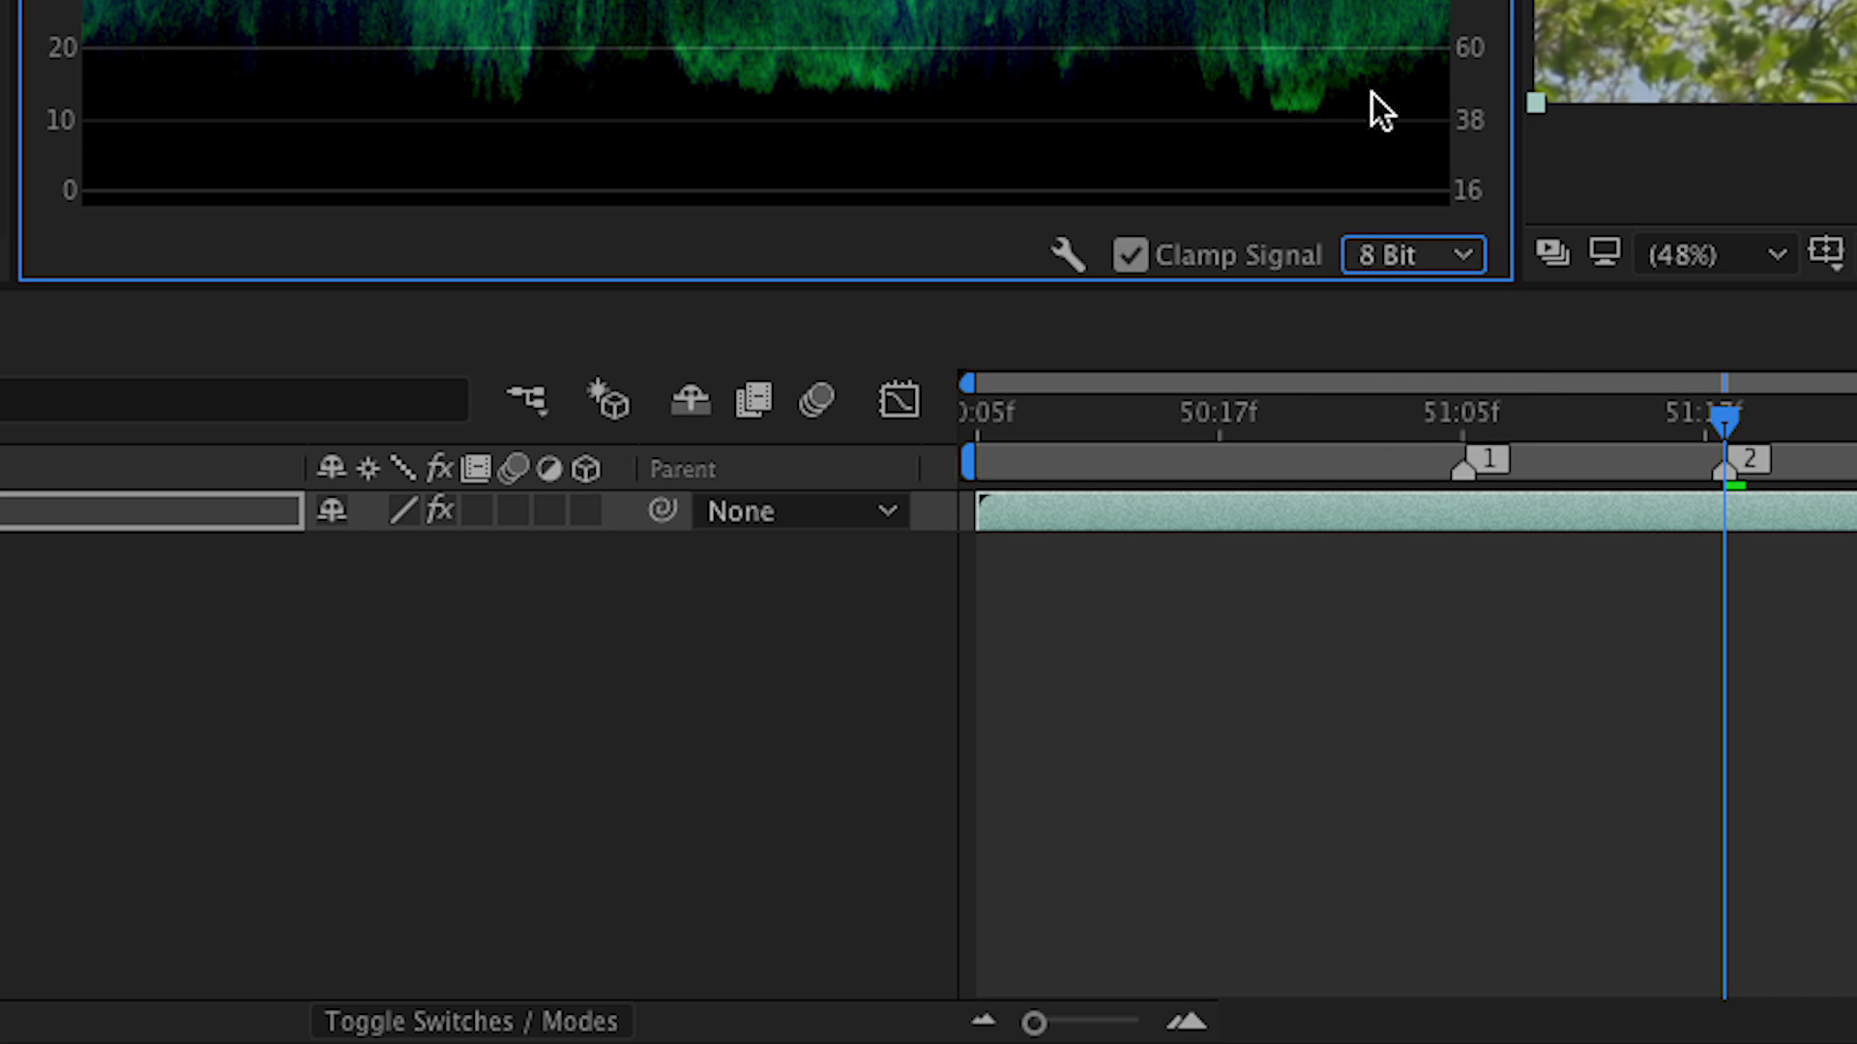
pyautogui.click(1065, 249)
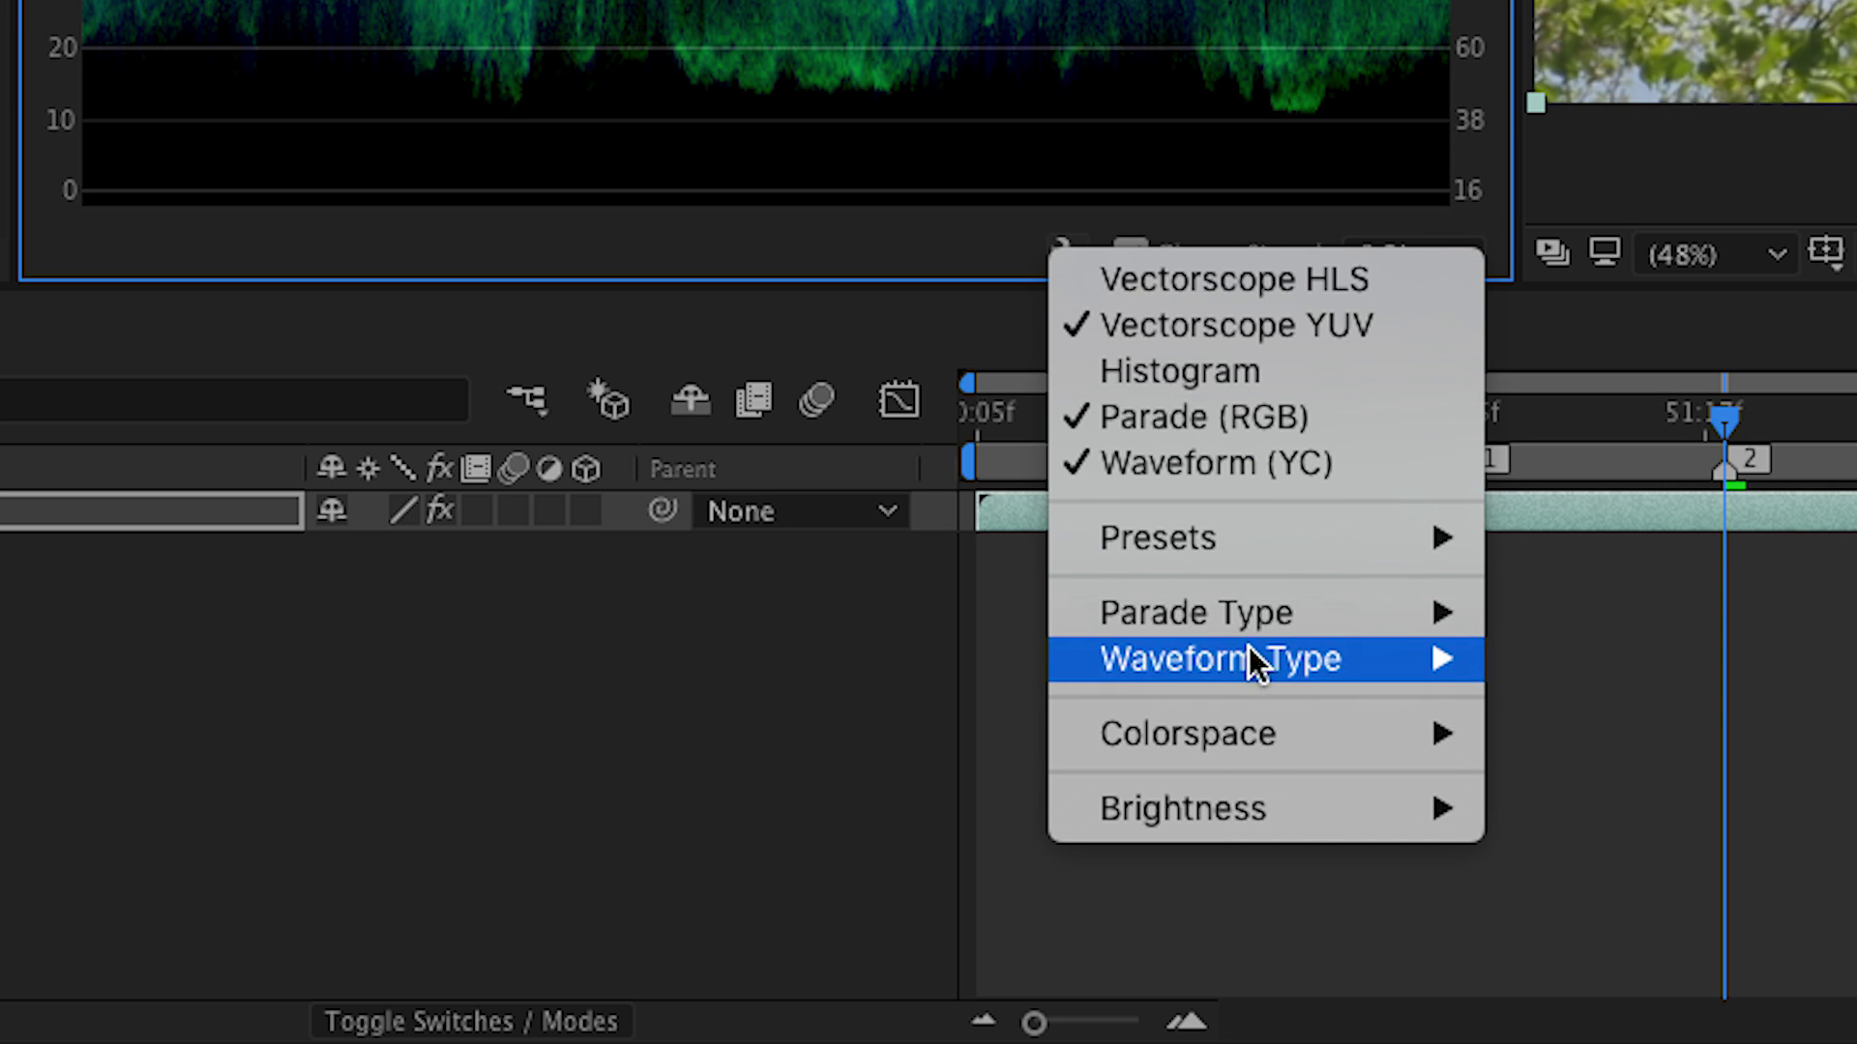
pyautogui.moveTo(1261, 735)
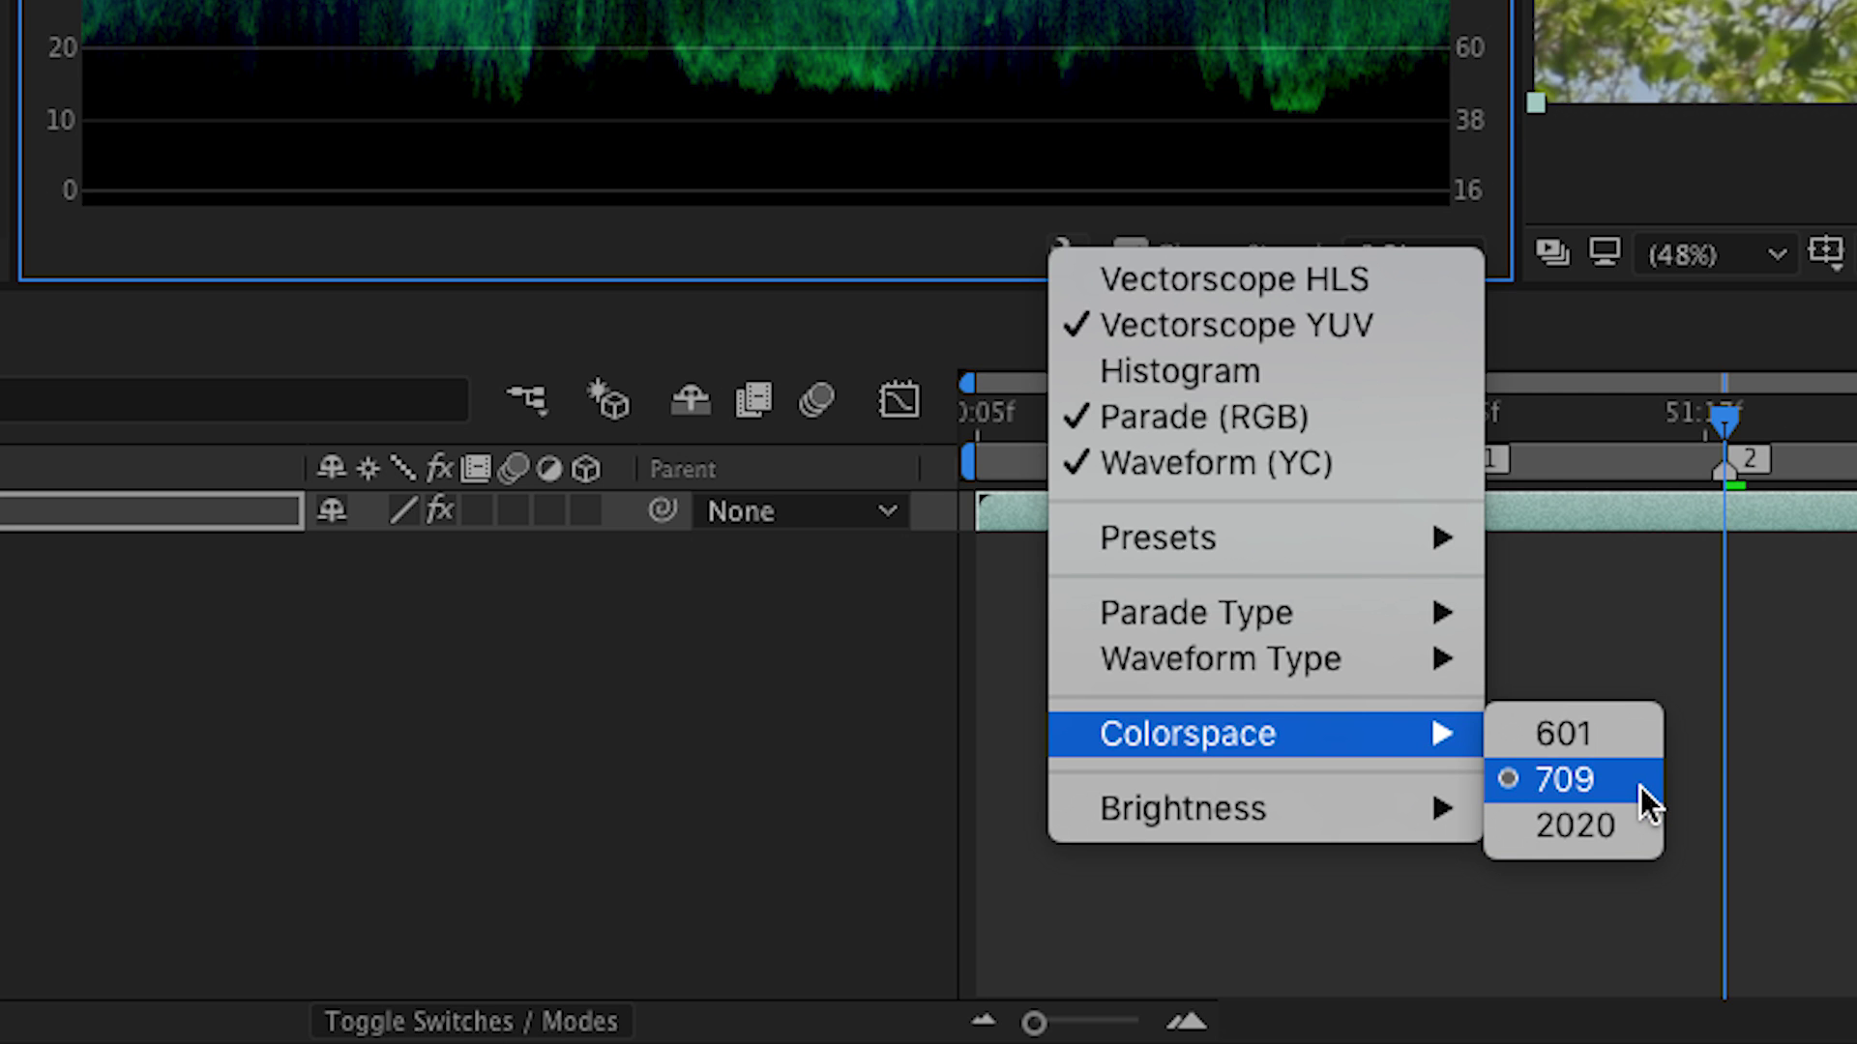
pyautogui.click(1729, 728)
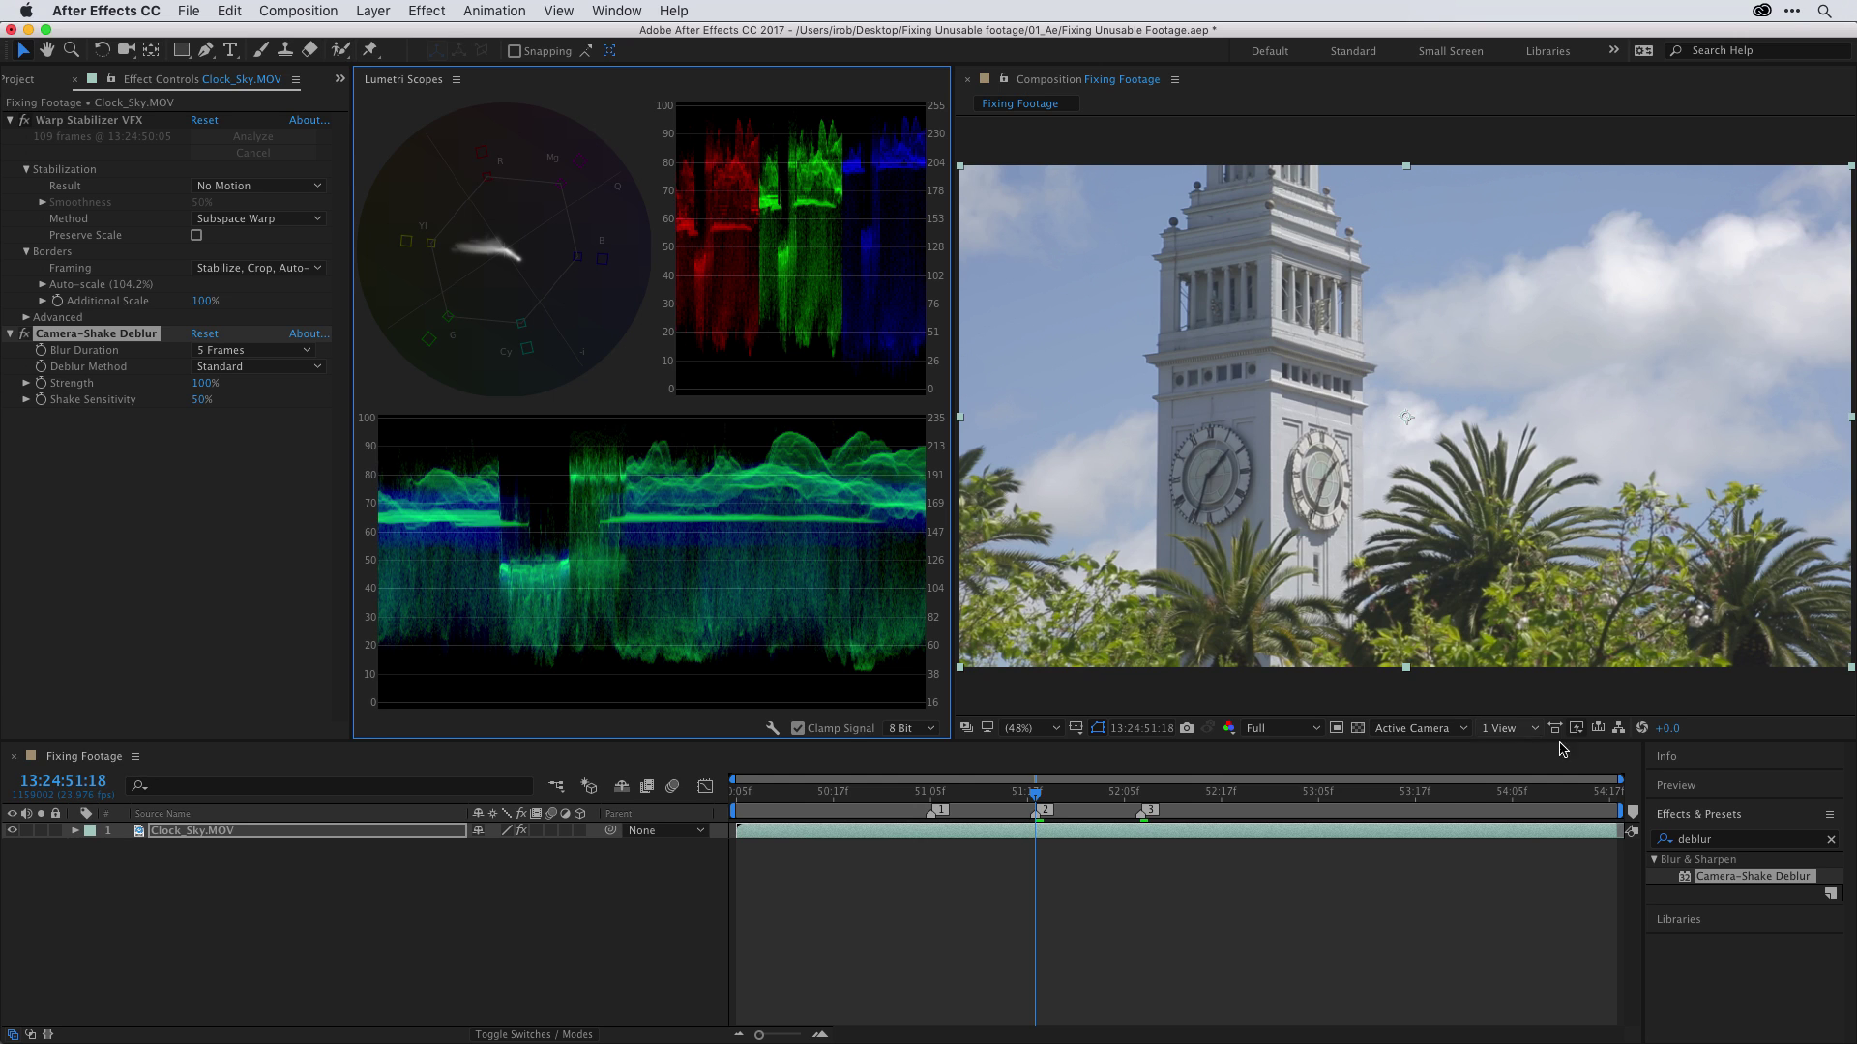
# Search Effects & Presets for 'lumet' and apply Lumetri Color to the clip.
pyautogui.click(1739, 843)
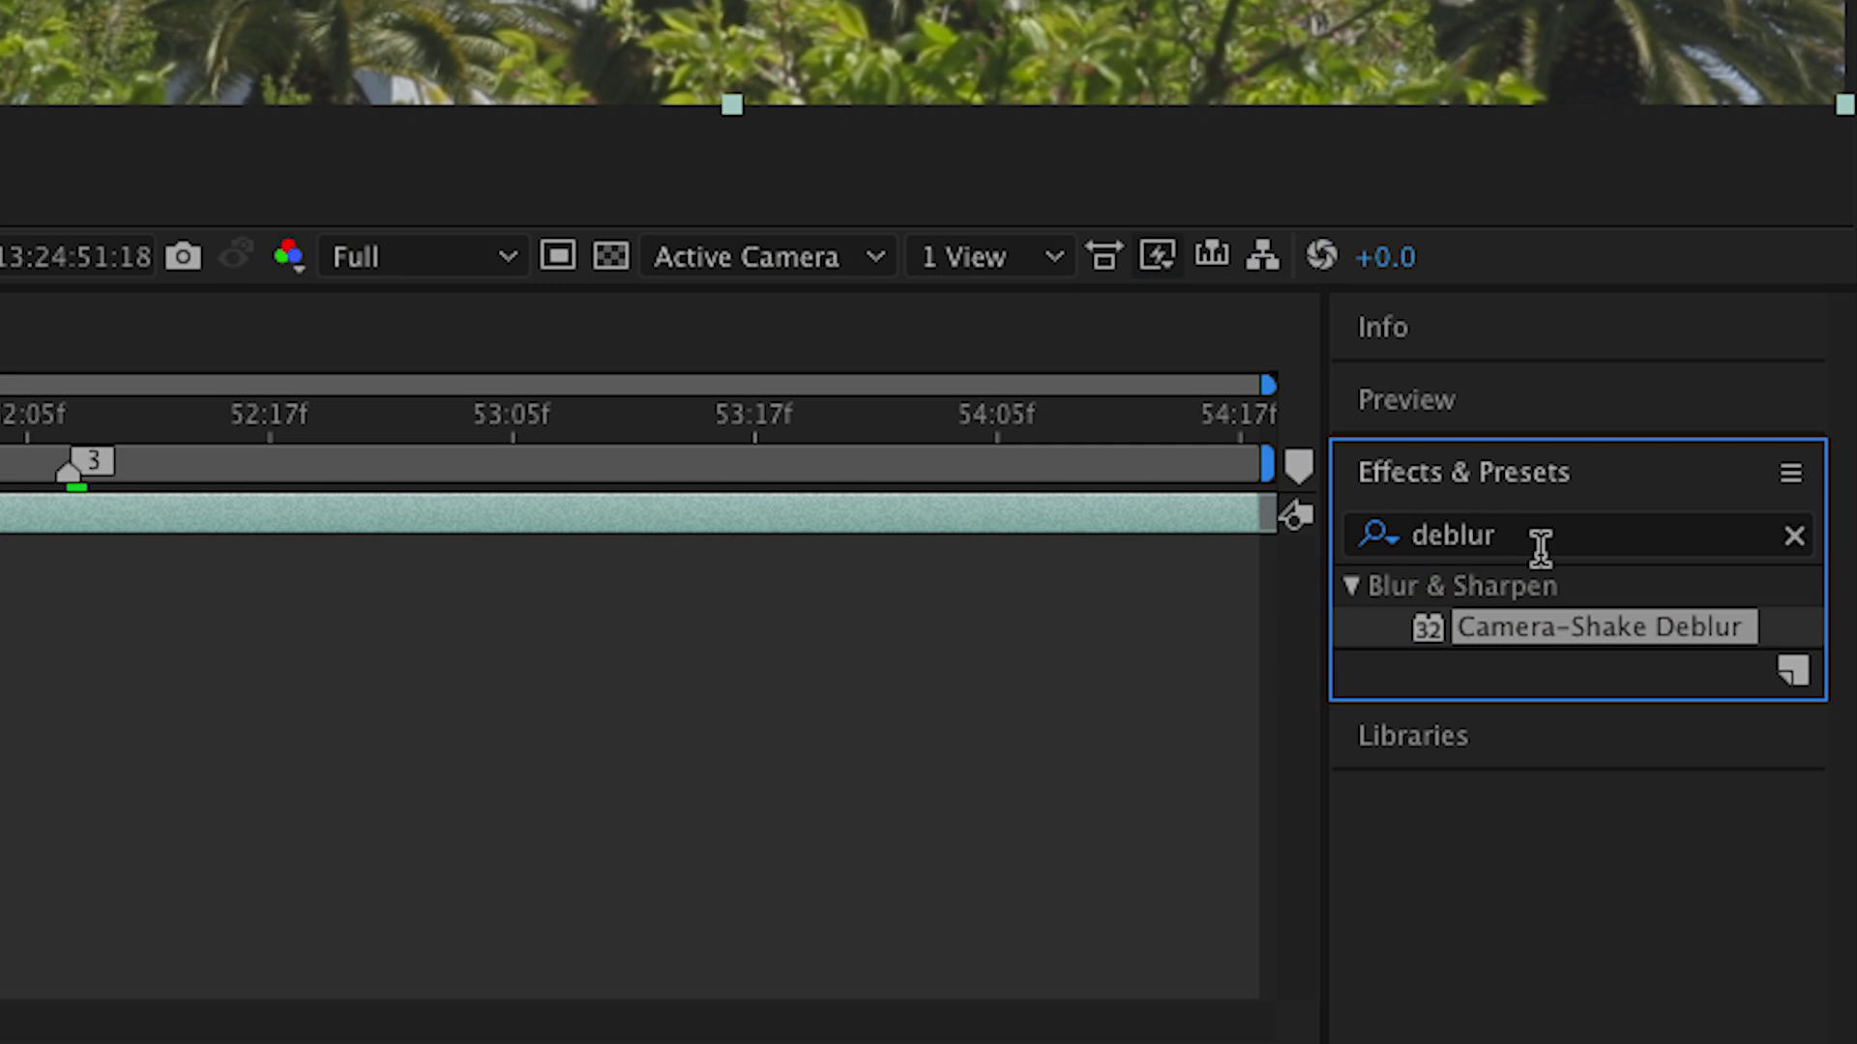
pyautogui.click(1541, 548)
pyautogui.doubleClick(1540, 547)
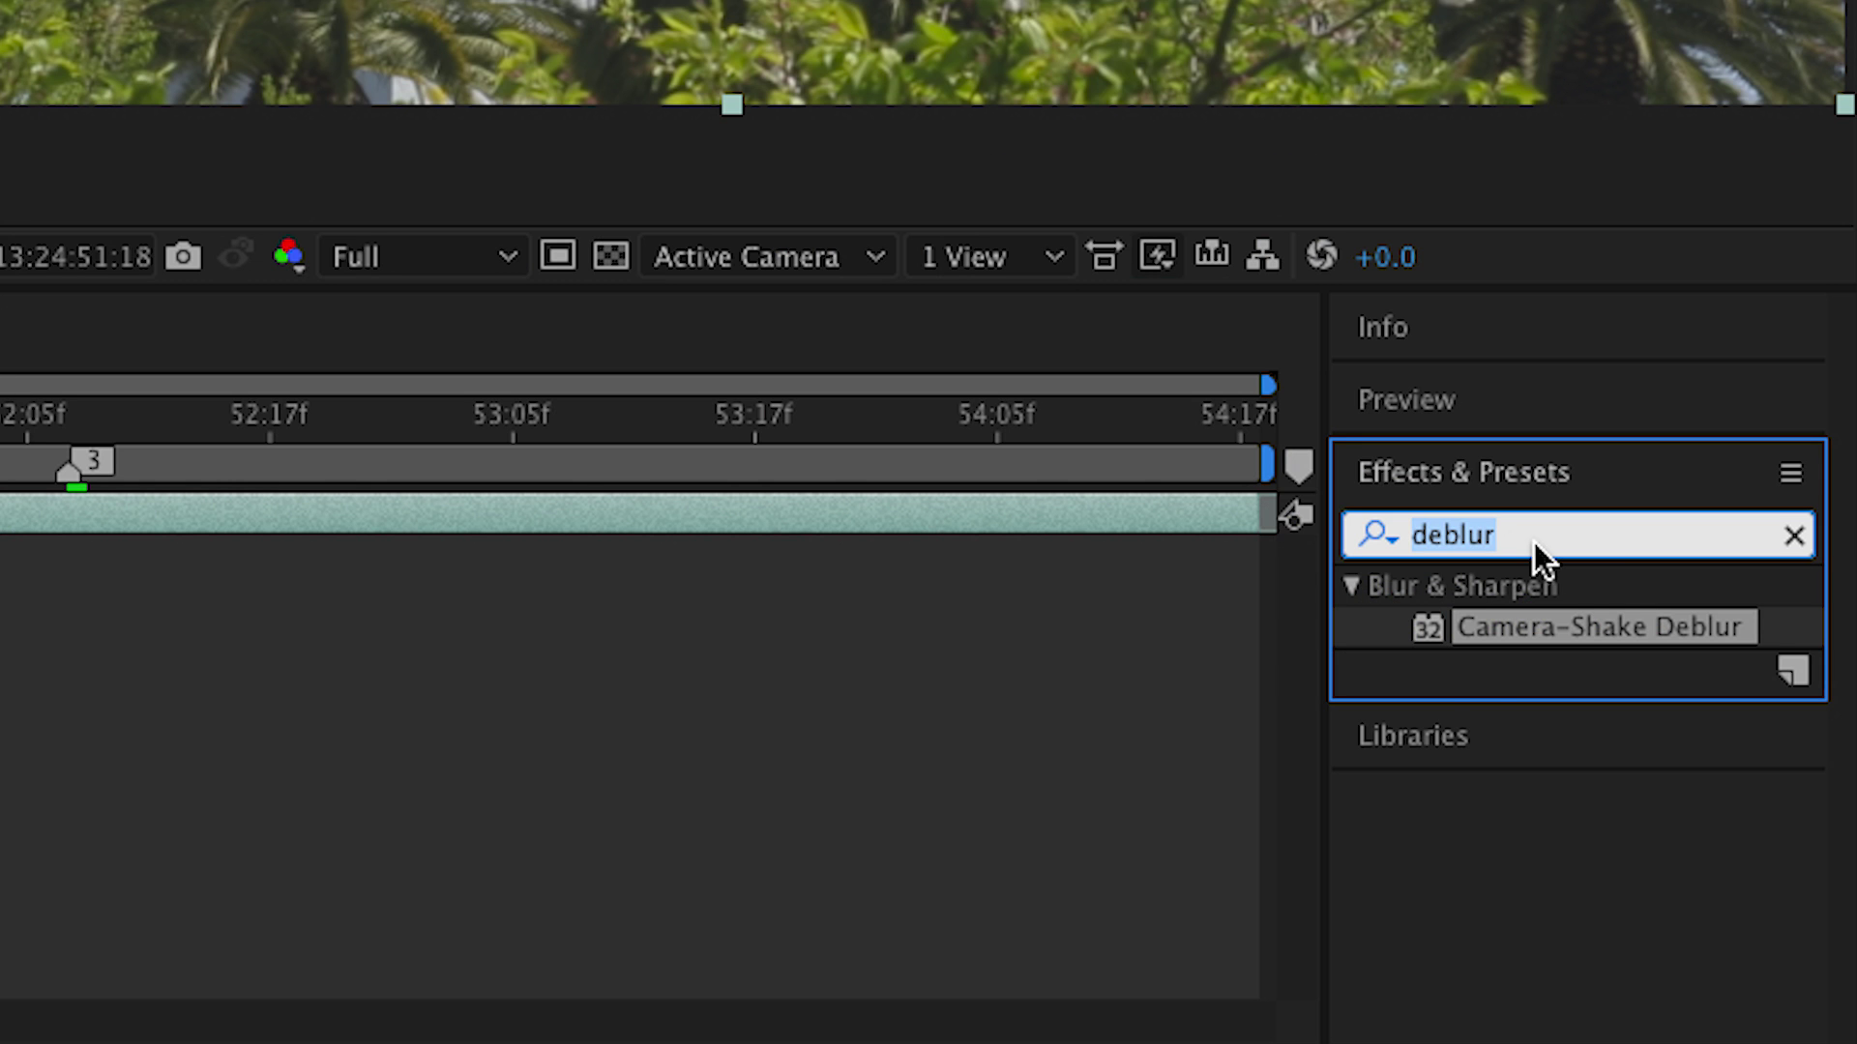
pyautogui.write('lumet')
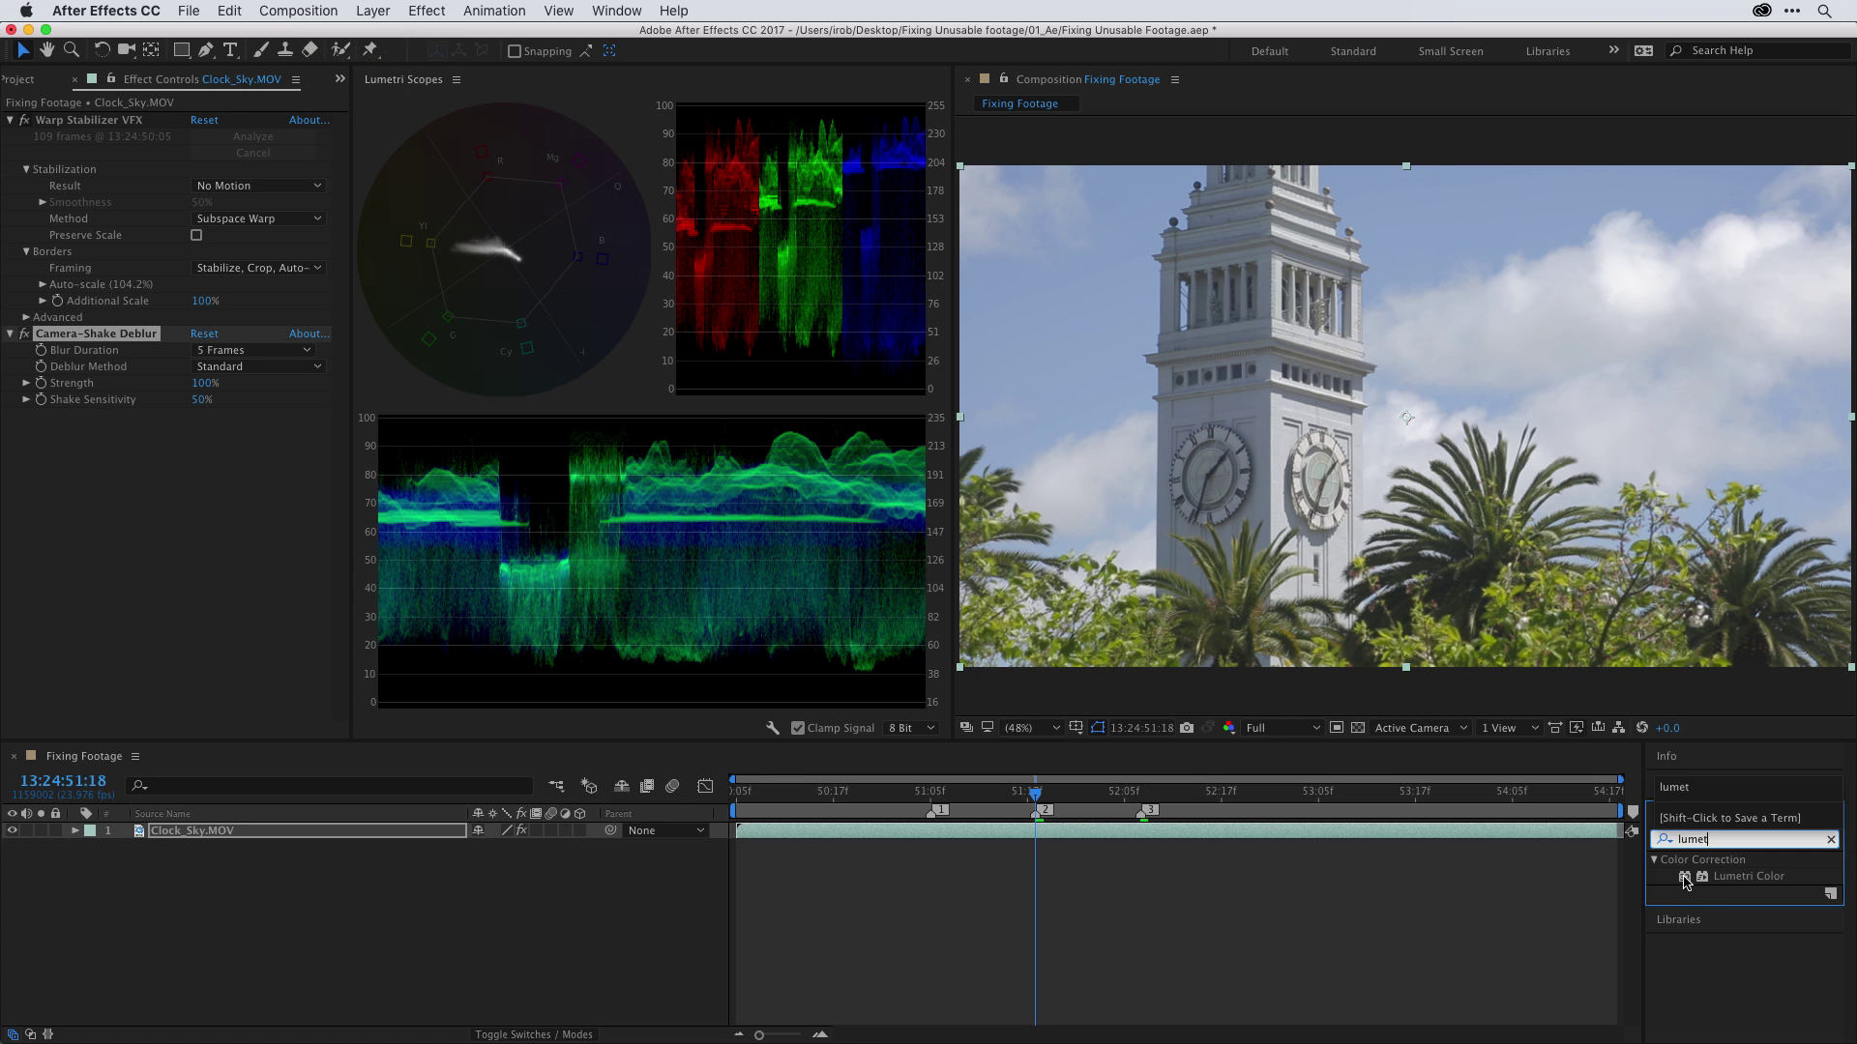
pyautogui.click(1440, 631)
pyautogui.moveTo(1673, 820); pyautogui.dragTo(1518, 508)
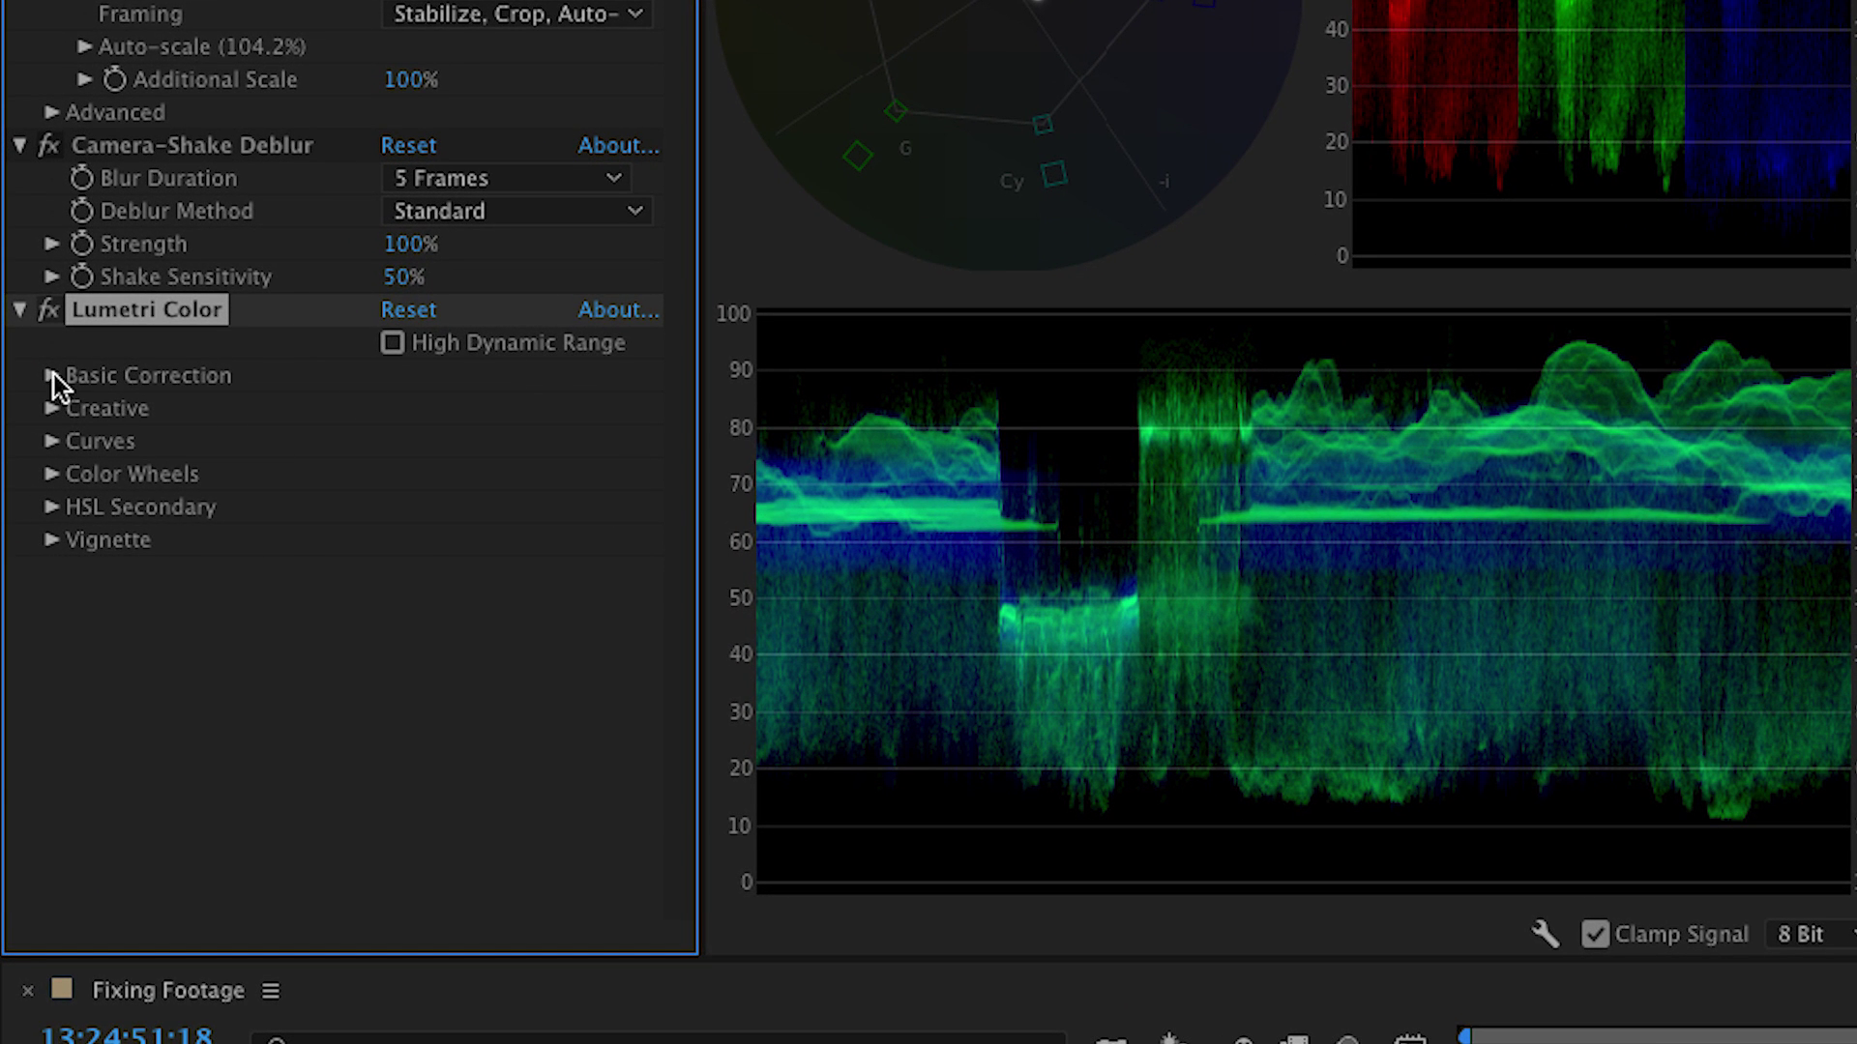
# Expand Basic Correction and lower Exposure to -0.4.
pyautogui.click(53, 375)
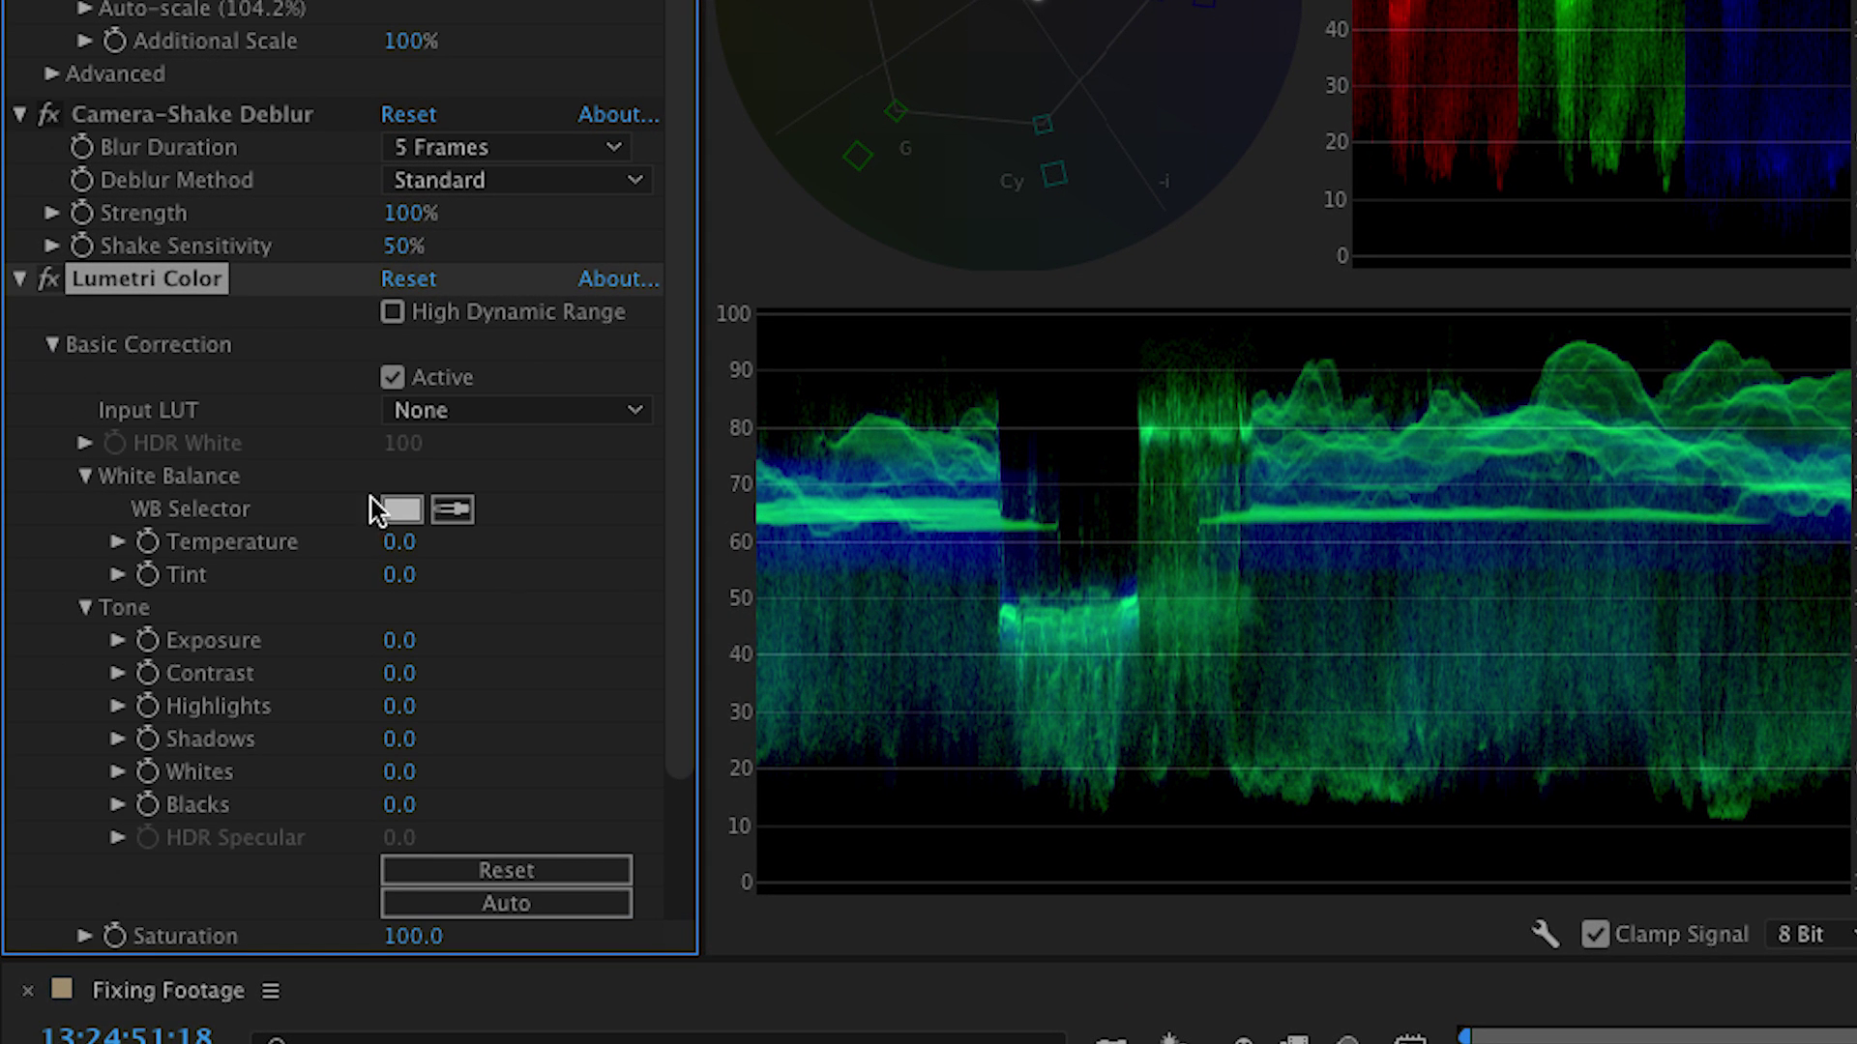
pyautogui.moveTo(681, 449); pyautogui.dragTo(669, 589)
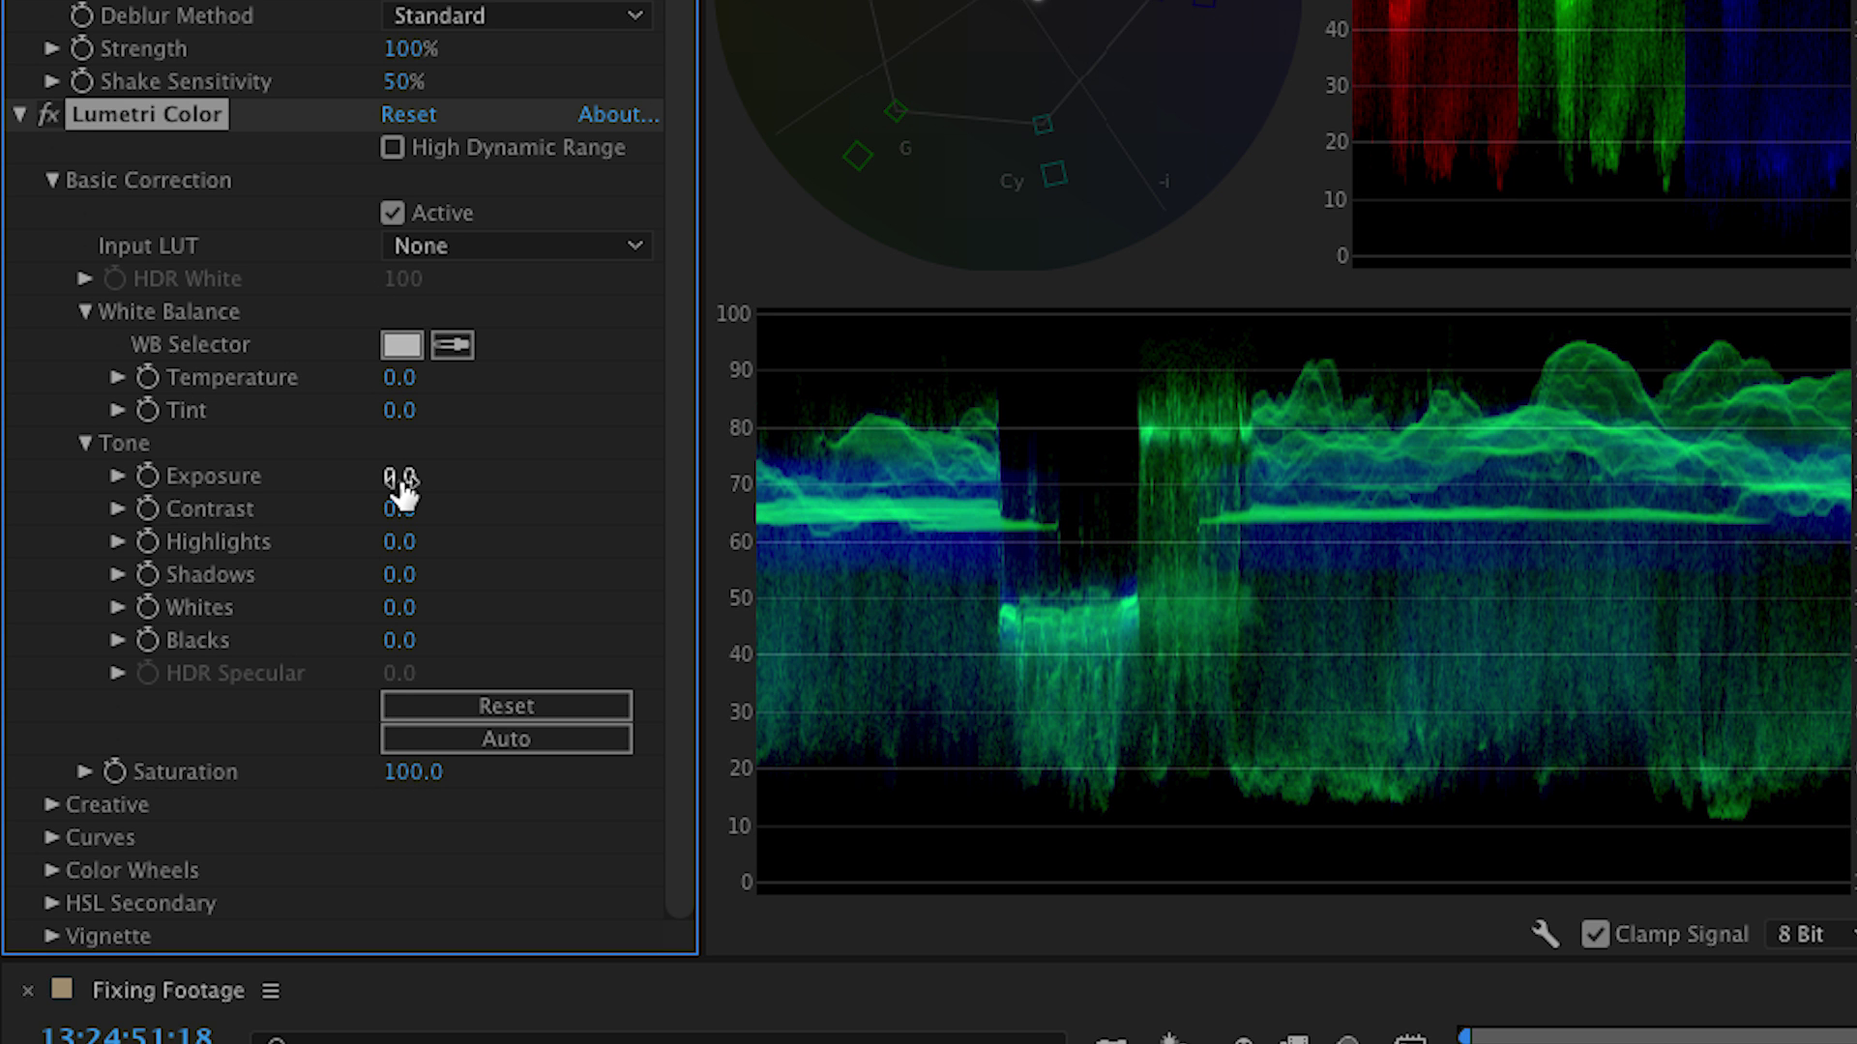
pyautogui.moveTo(400, 481); pyautogui.dragTo(397, 483)
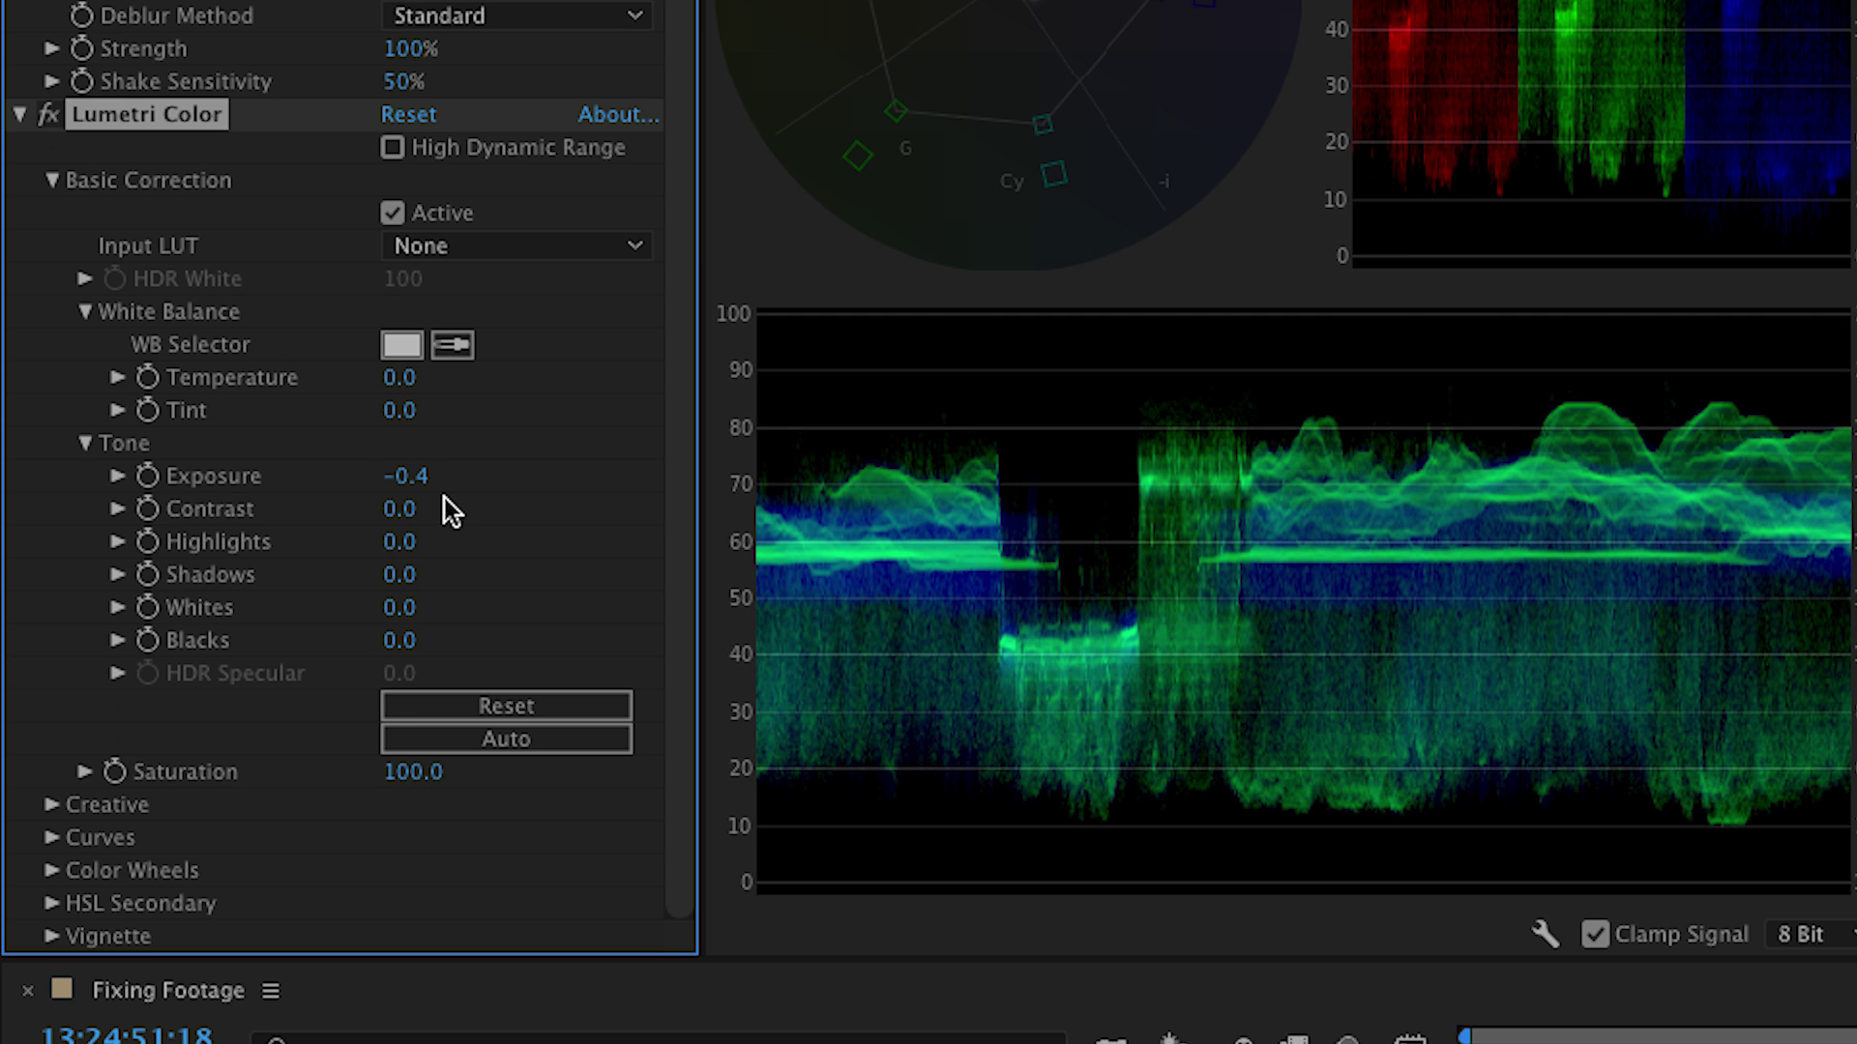
pyautogui.click(436, 508)
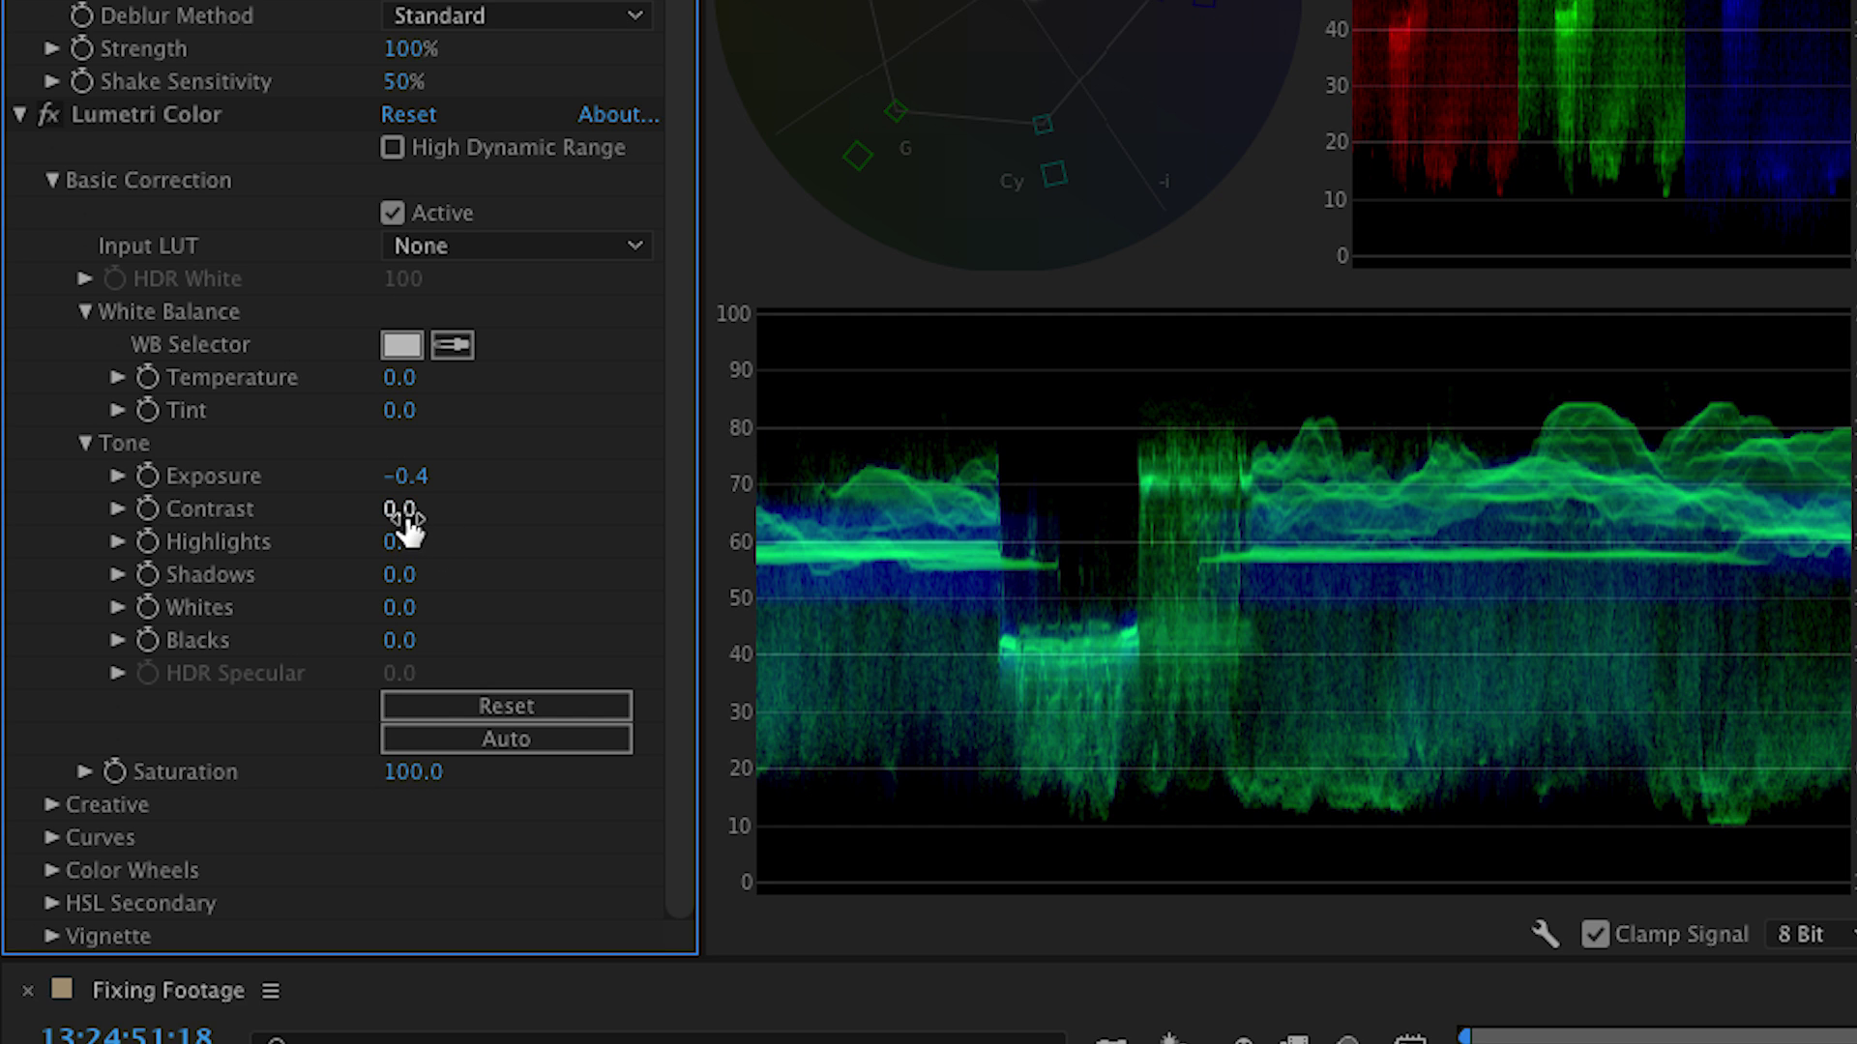
# Raise Lumetri Contrast to 74.0 and settle White Balance Tint at 1.0.
pyautogui.moveTo(404, 511); pyautogui.dragTo(513, 490)
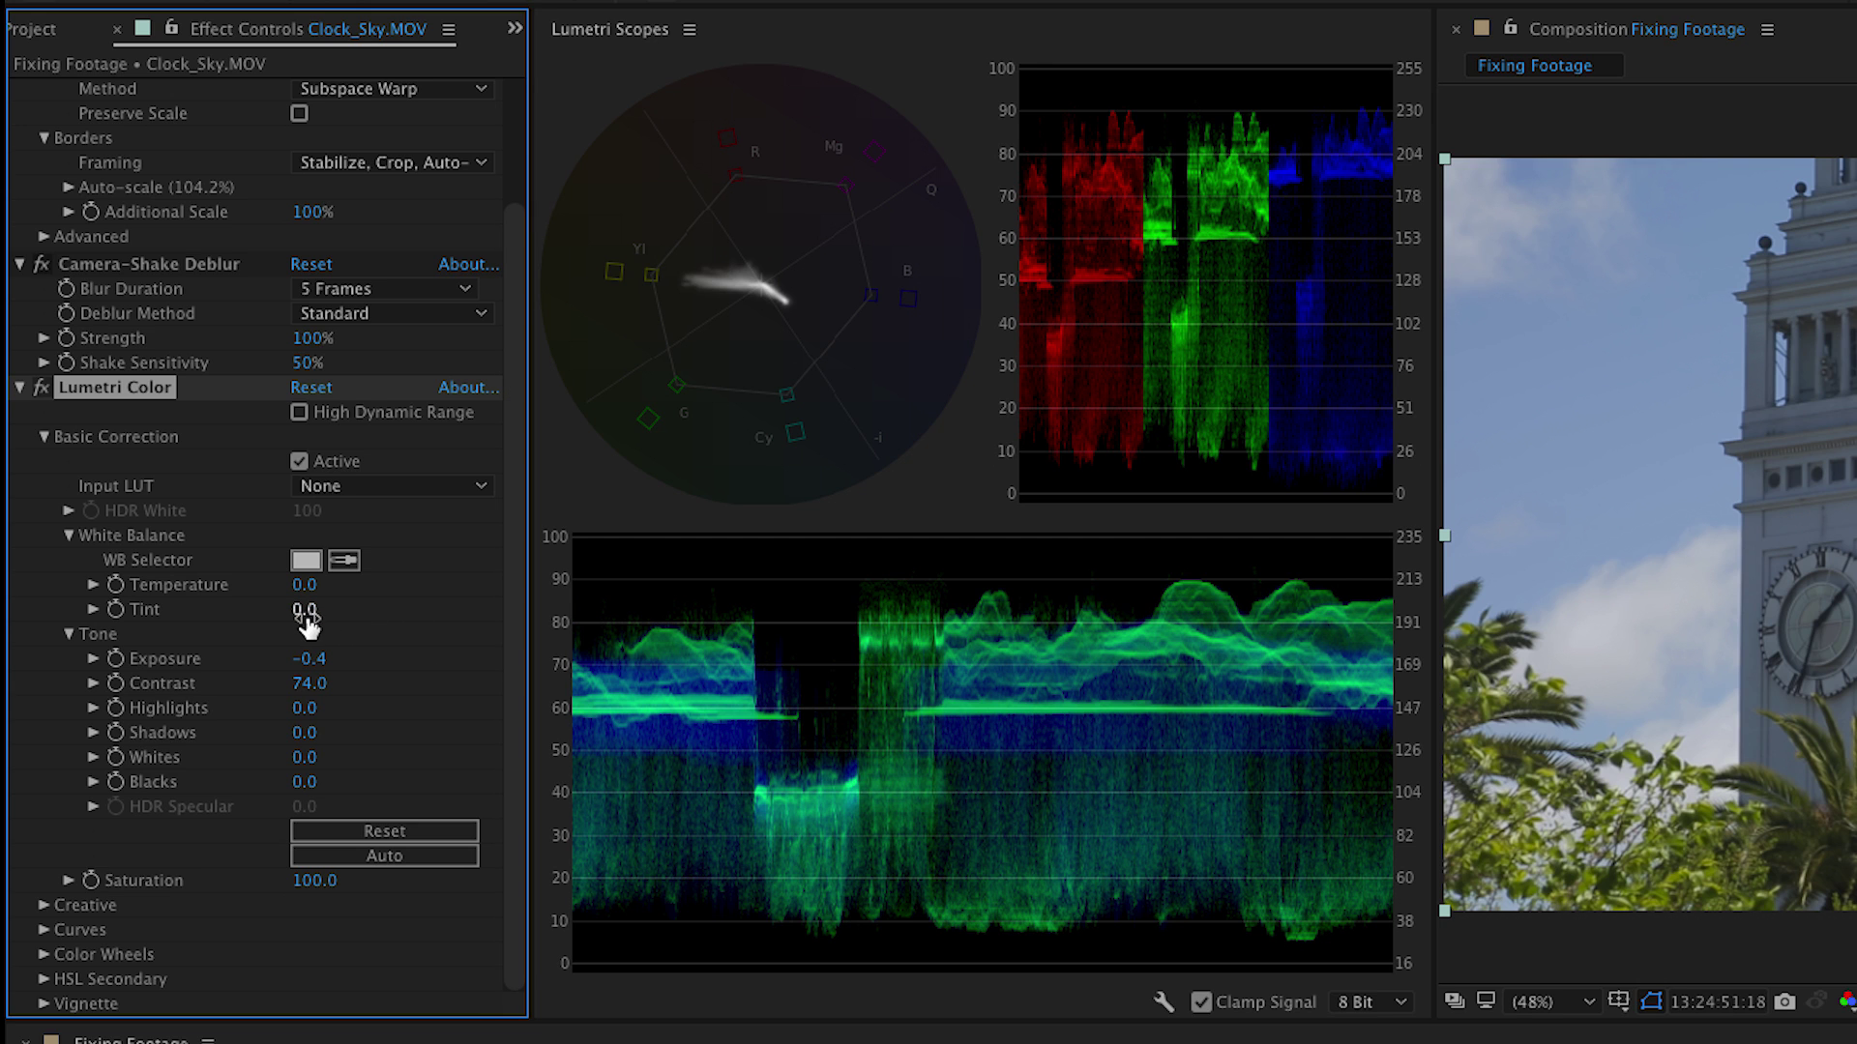
pyautogui.moveTo(305, 612); pyautogui.dragTo(249, 615)
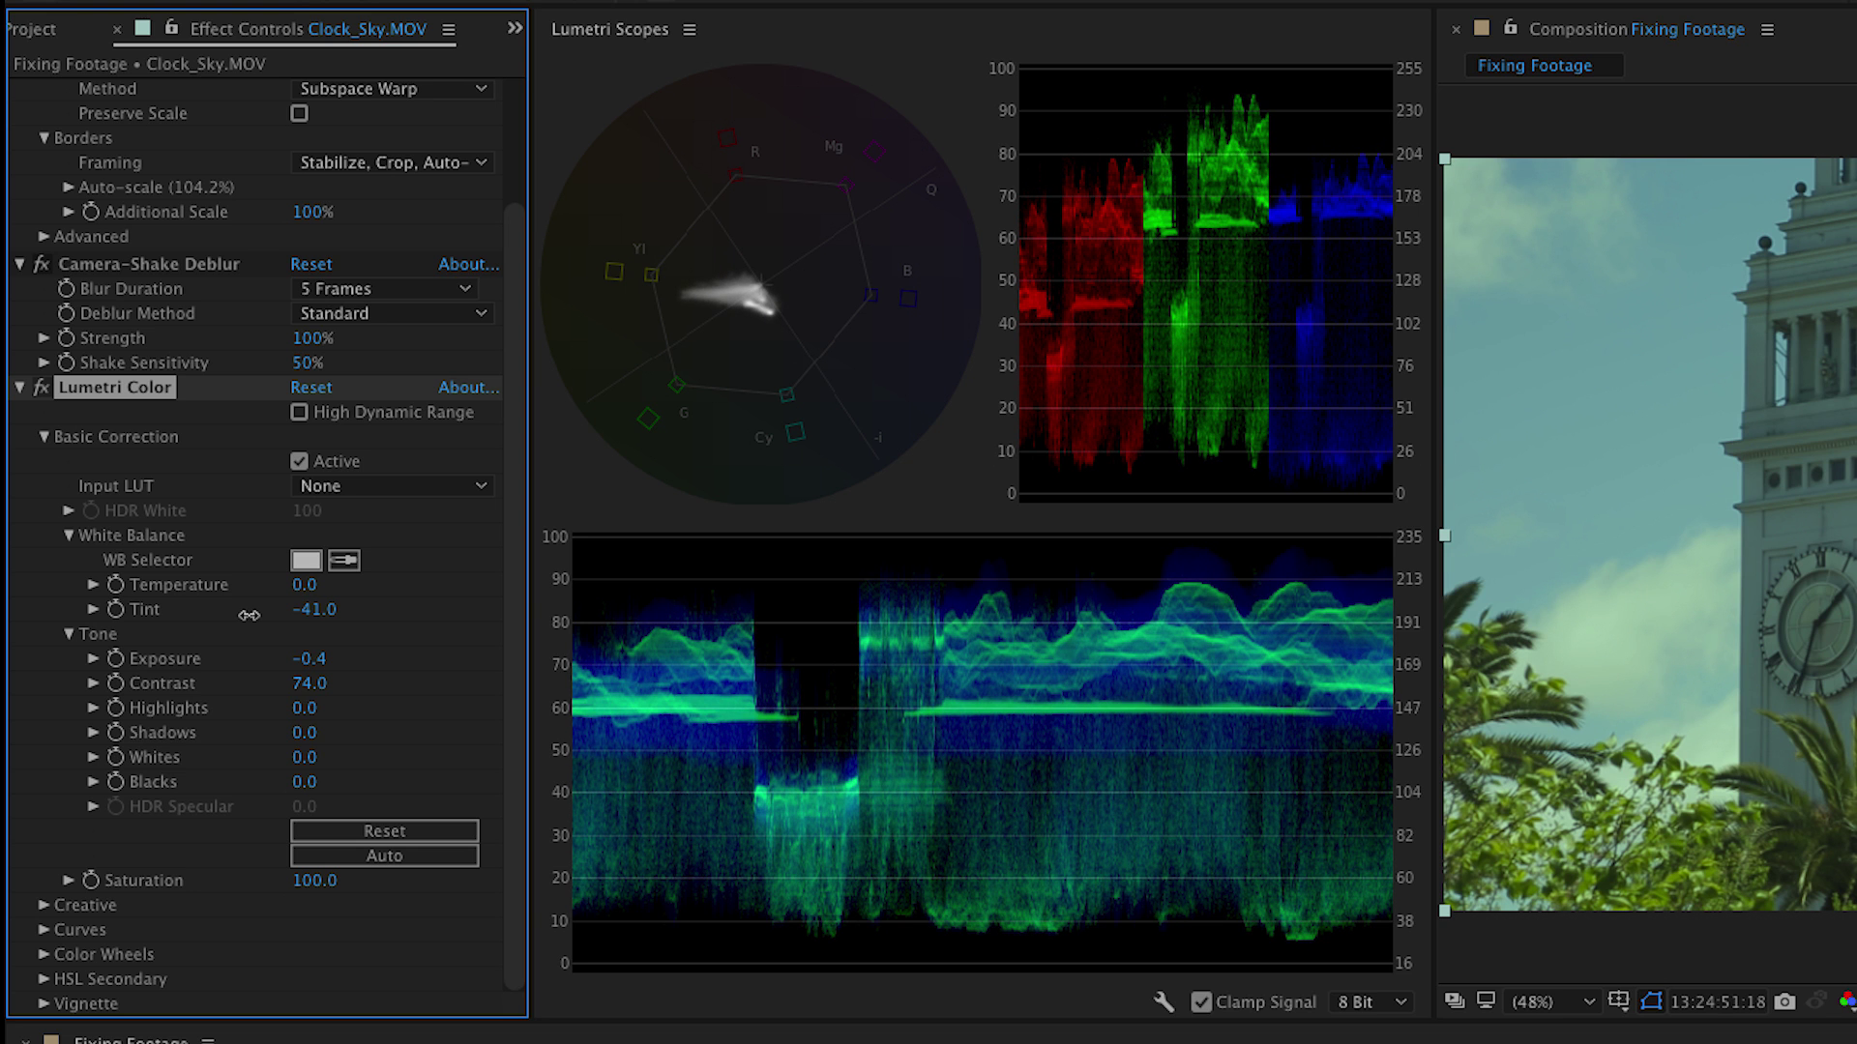
pyautogui.moveTo(258, 615); pyautogui.dragTo(305, 607)
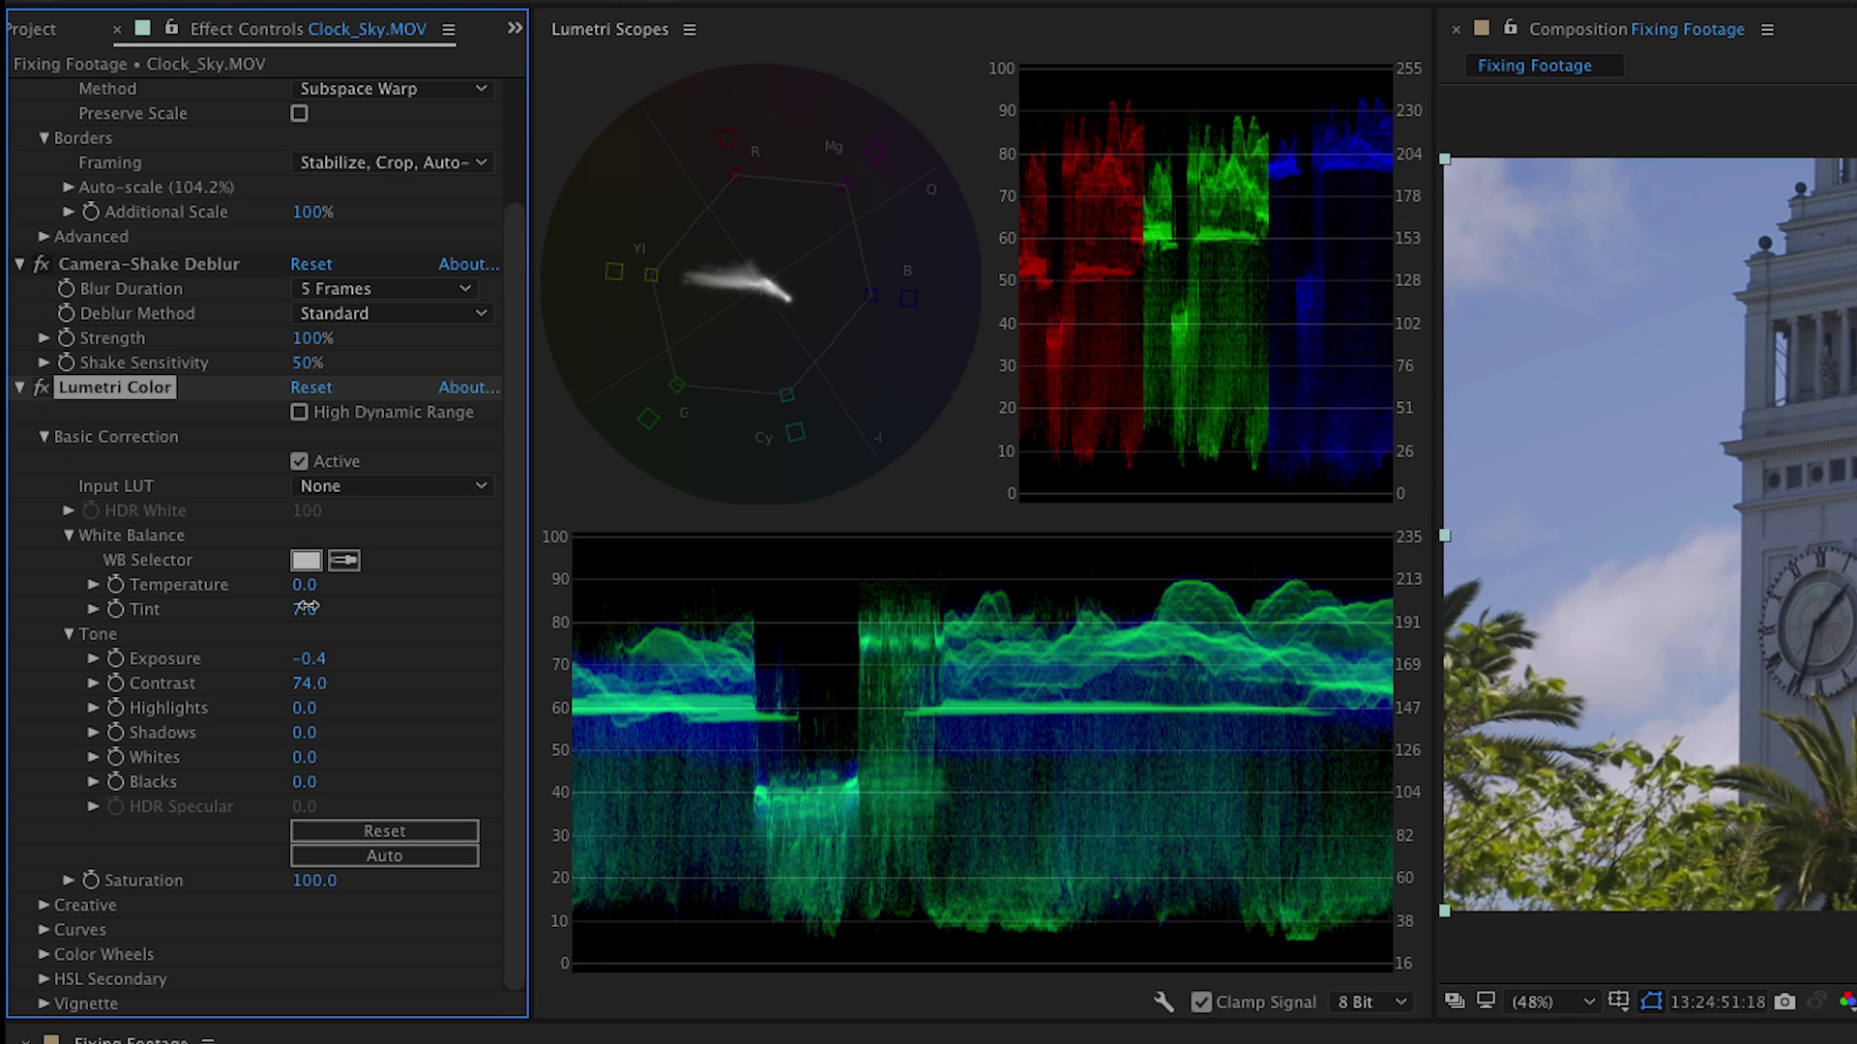
pyautogui.moveTo(306, 608); pyautogui.dragTo(313, 590)
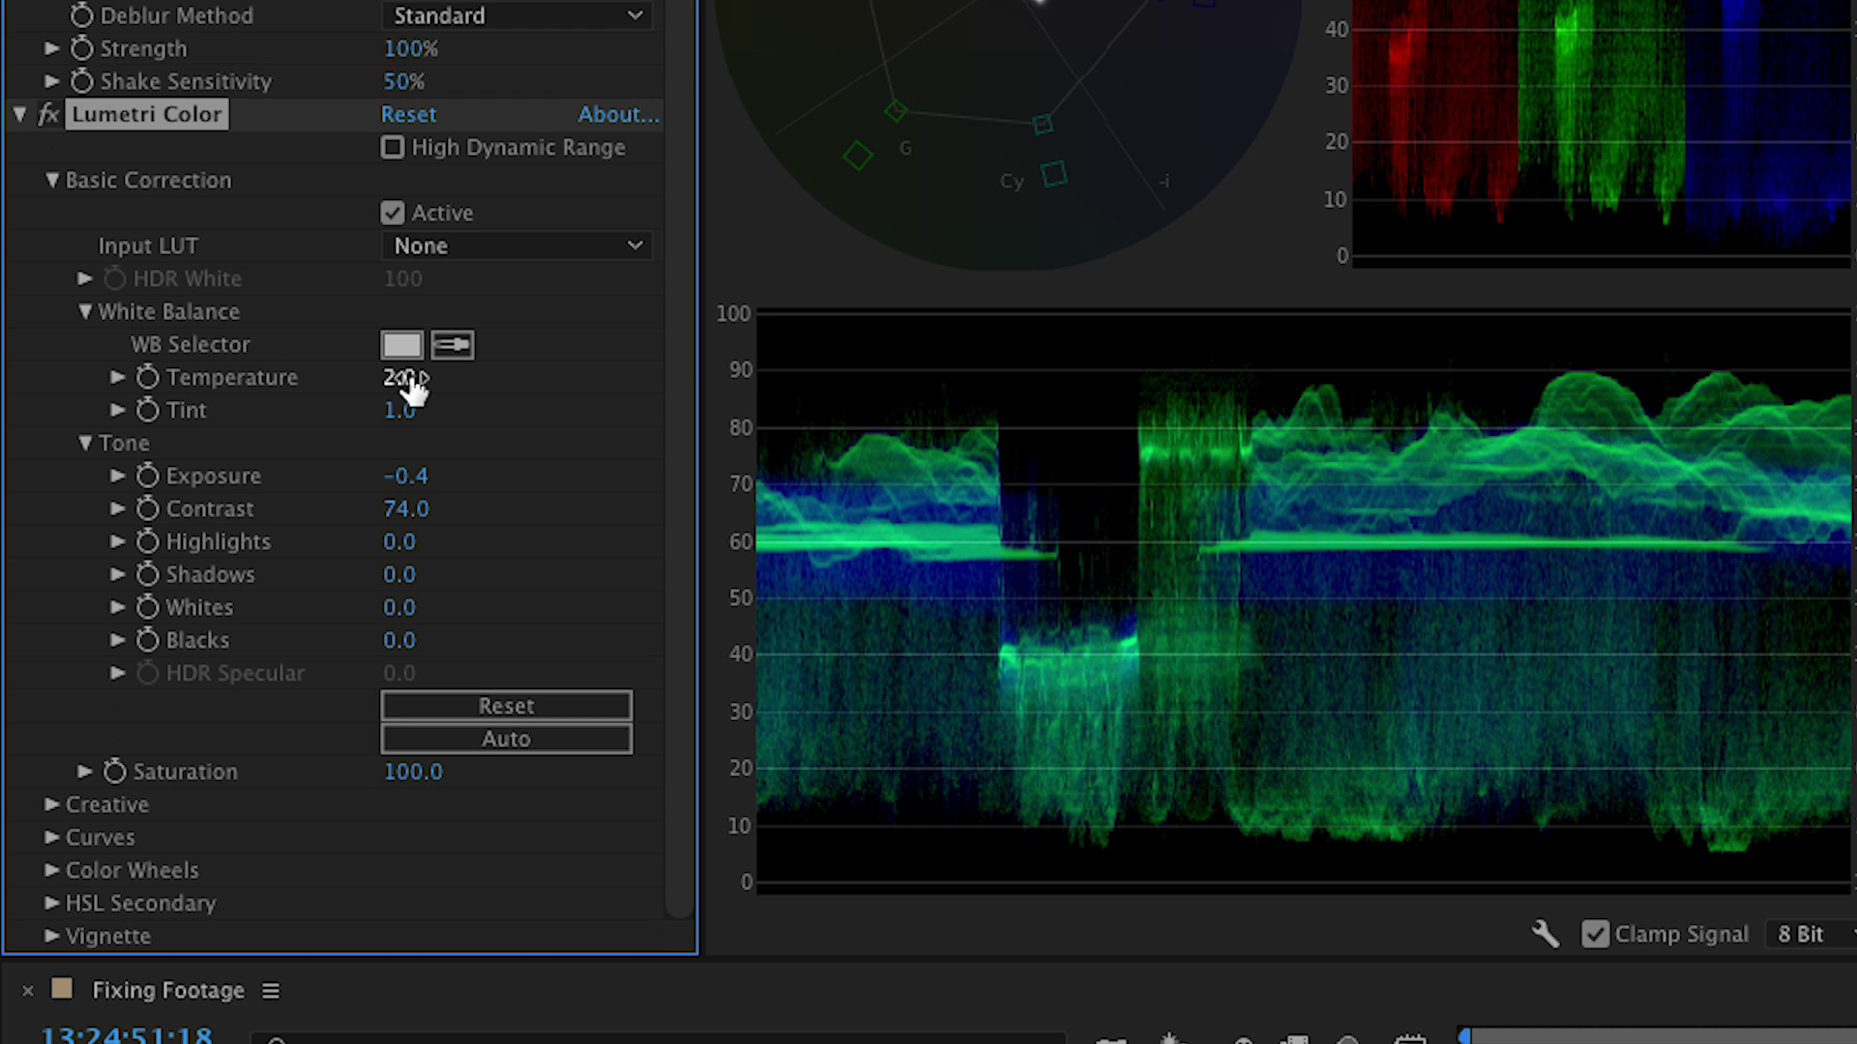
# Set Lumetri Color's White Balance Temperature to 2.0 and Tone Blacks to -45.0.
pyautogui.moveTo(411, 385); pyautogui.dragTo(415, 386)
pyautogui.moveTo(404, 654); pyautogui.dragTo(360, 663)
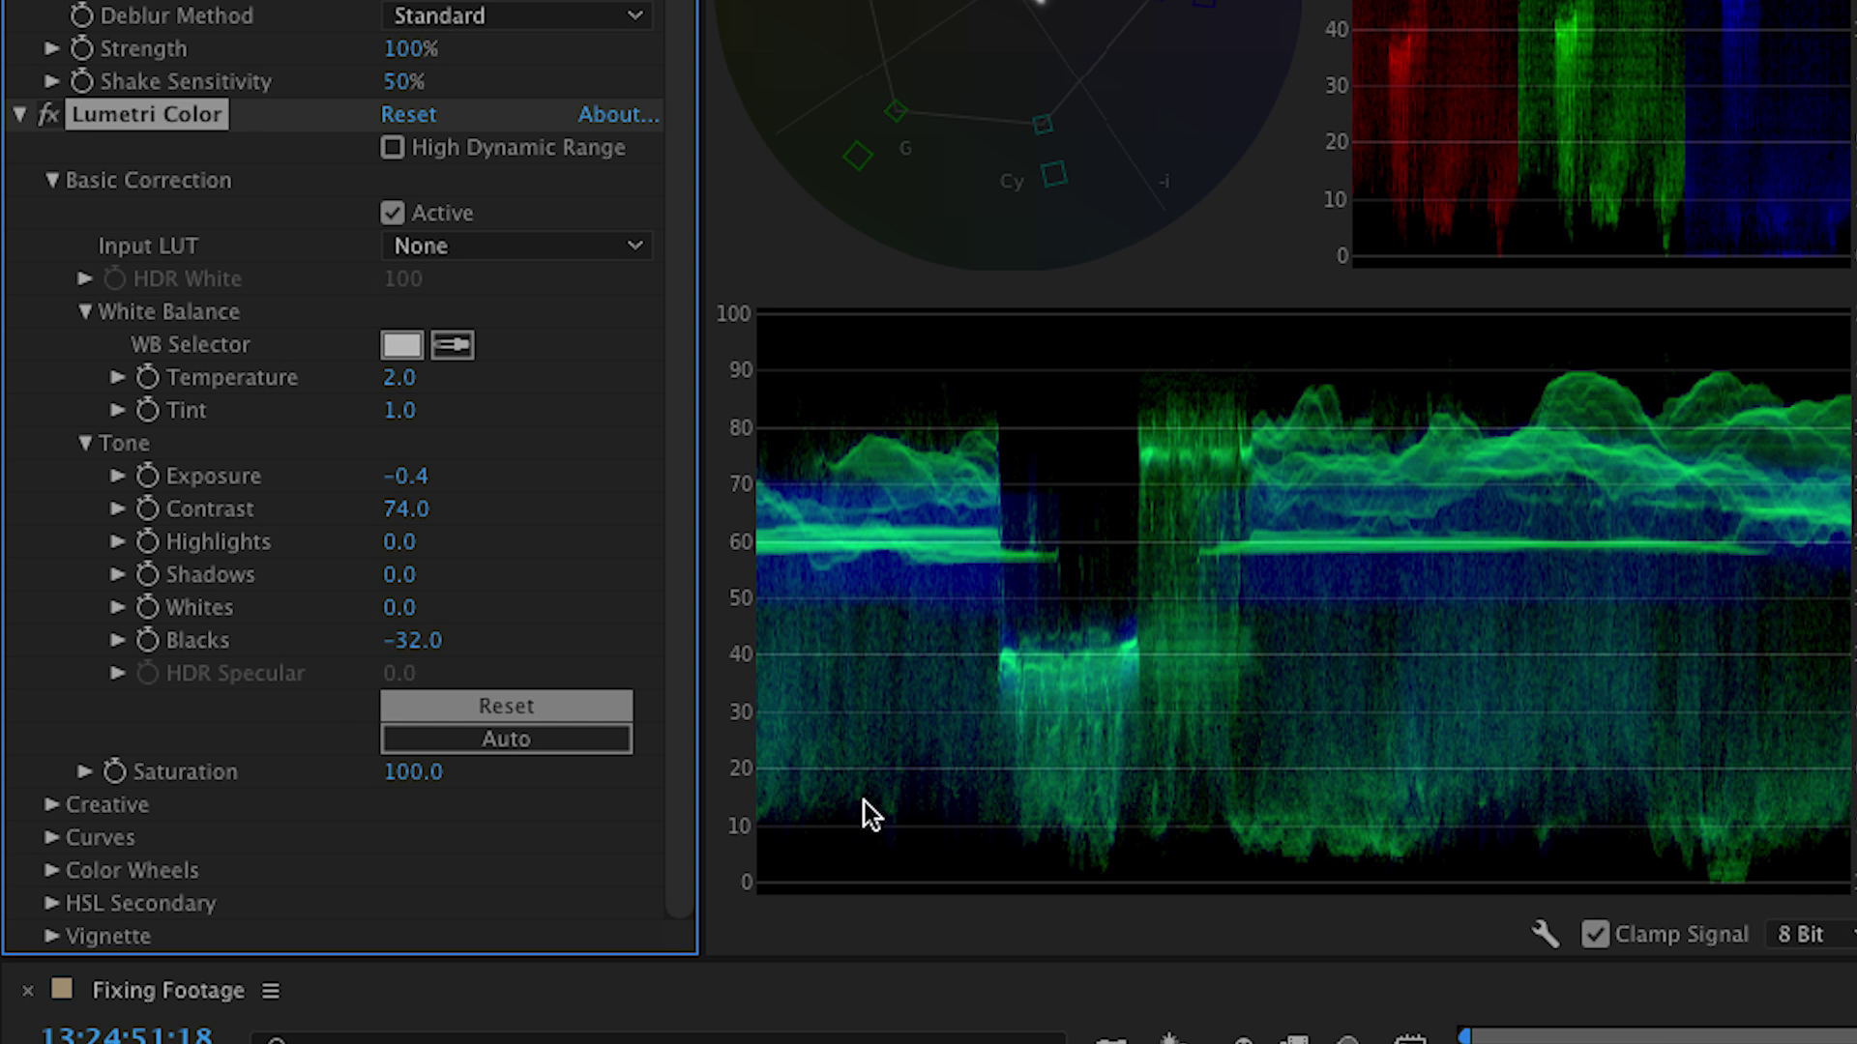
pyautogui.moveTo(423, 663)
pyautogui.mouseDown()
pyautogui.moveTo(414, 637)
pyautogui.moveTo(477, 634)
pyautogui.moveTo(317, 648)
pyautogui.moveTo(457, 671)
pyautogui.moveTo(425, 671)
pyautogui.mouseUp()
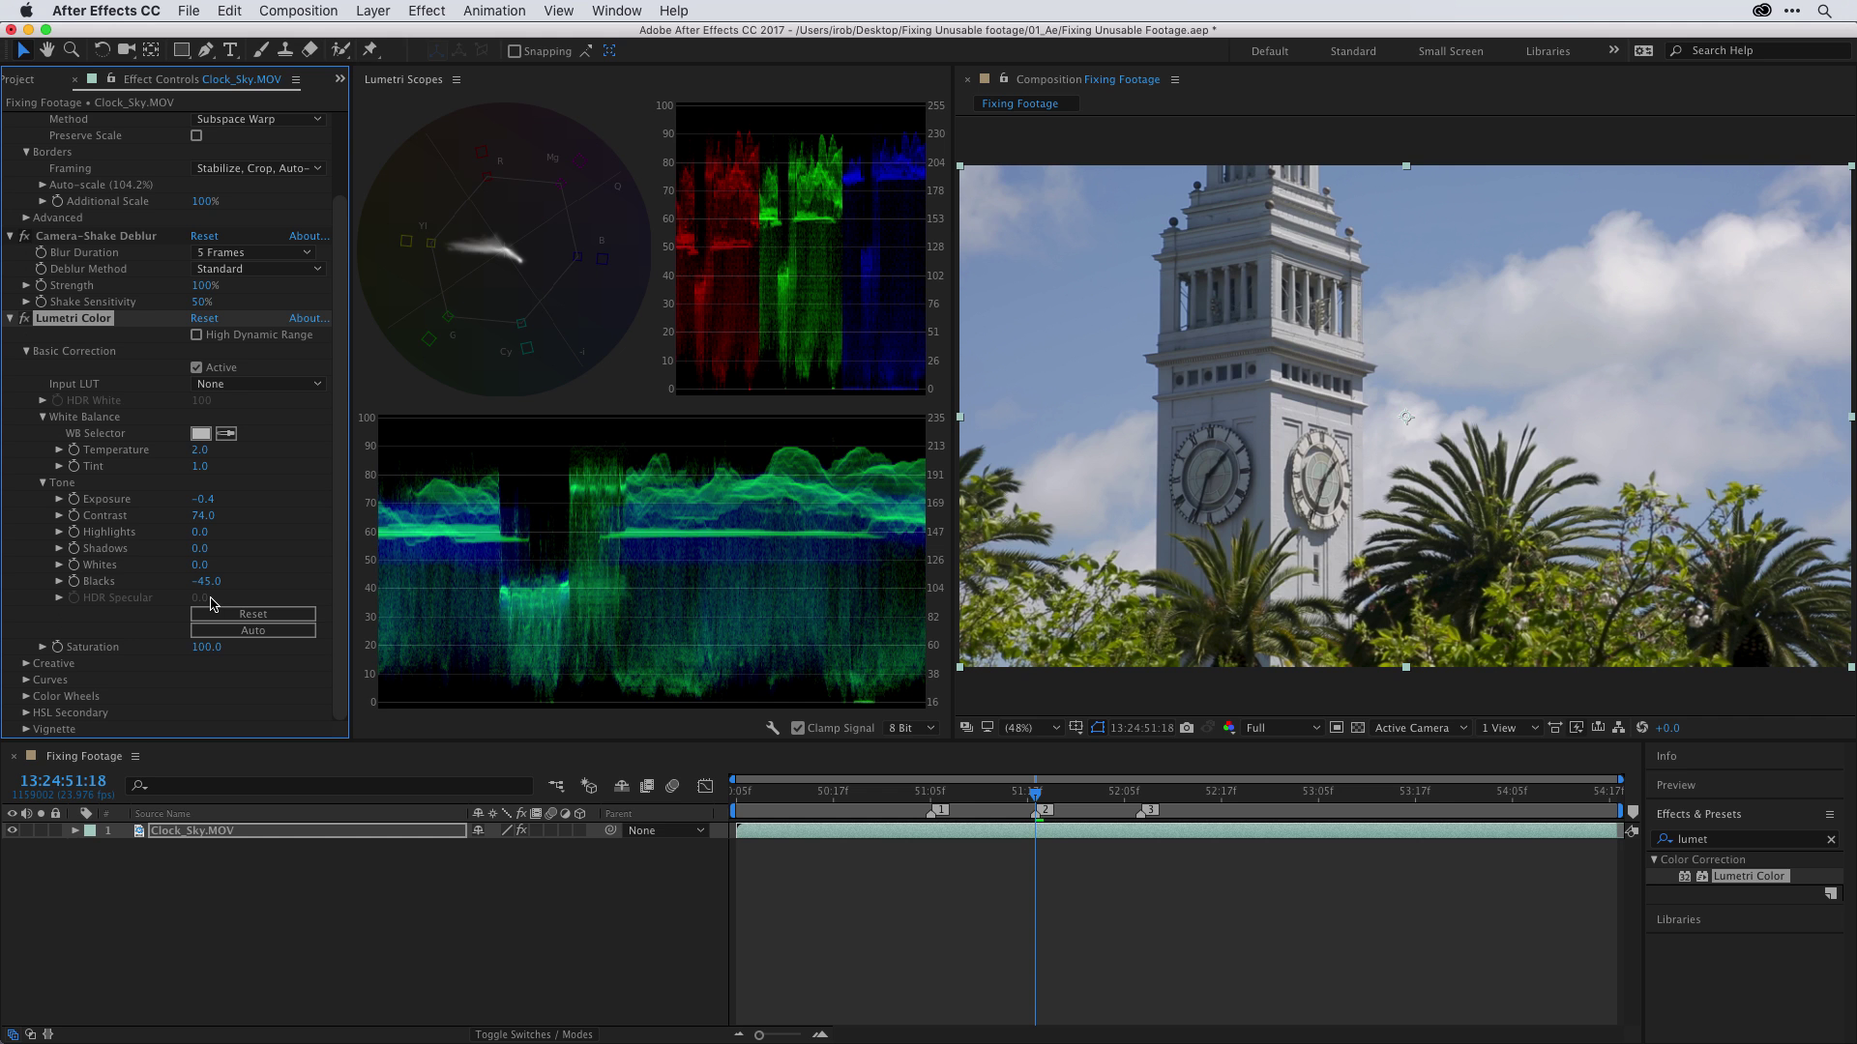
# Switch the Lumetri Color effect off and on twice to compare with the original.
pyautogui.click(25, 321)
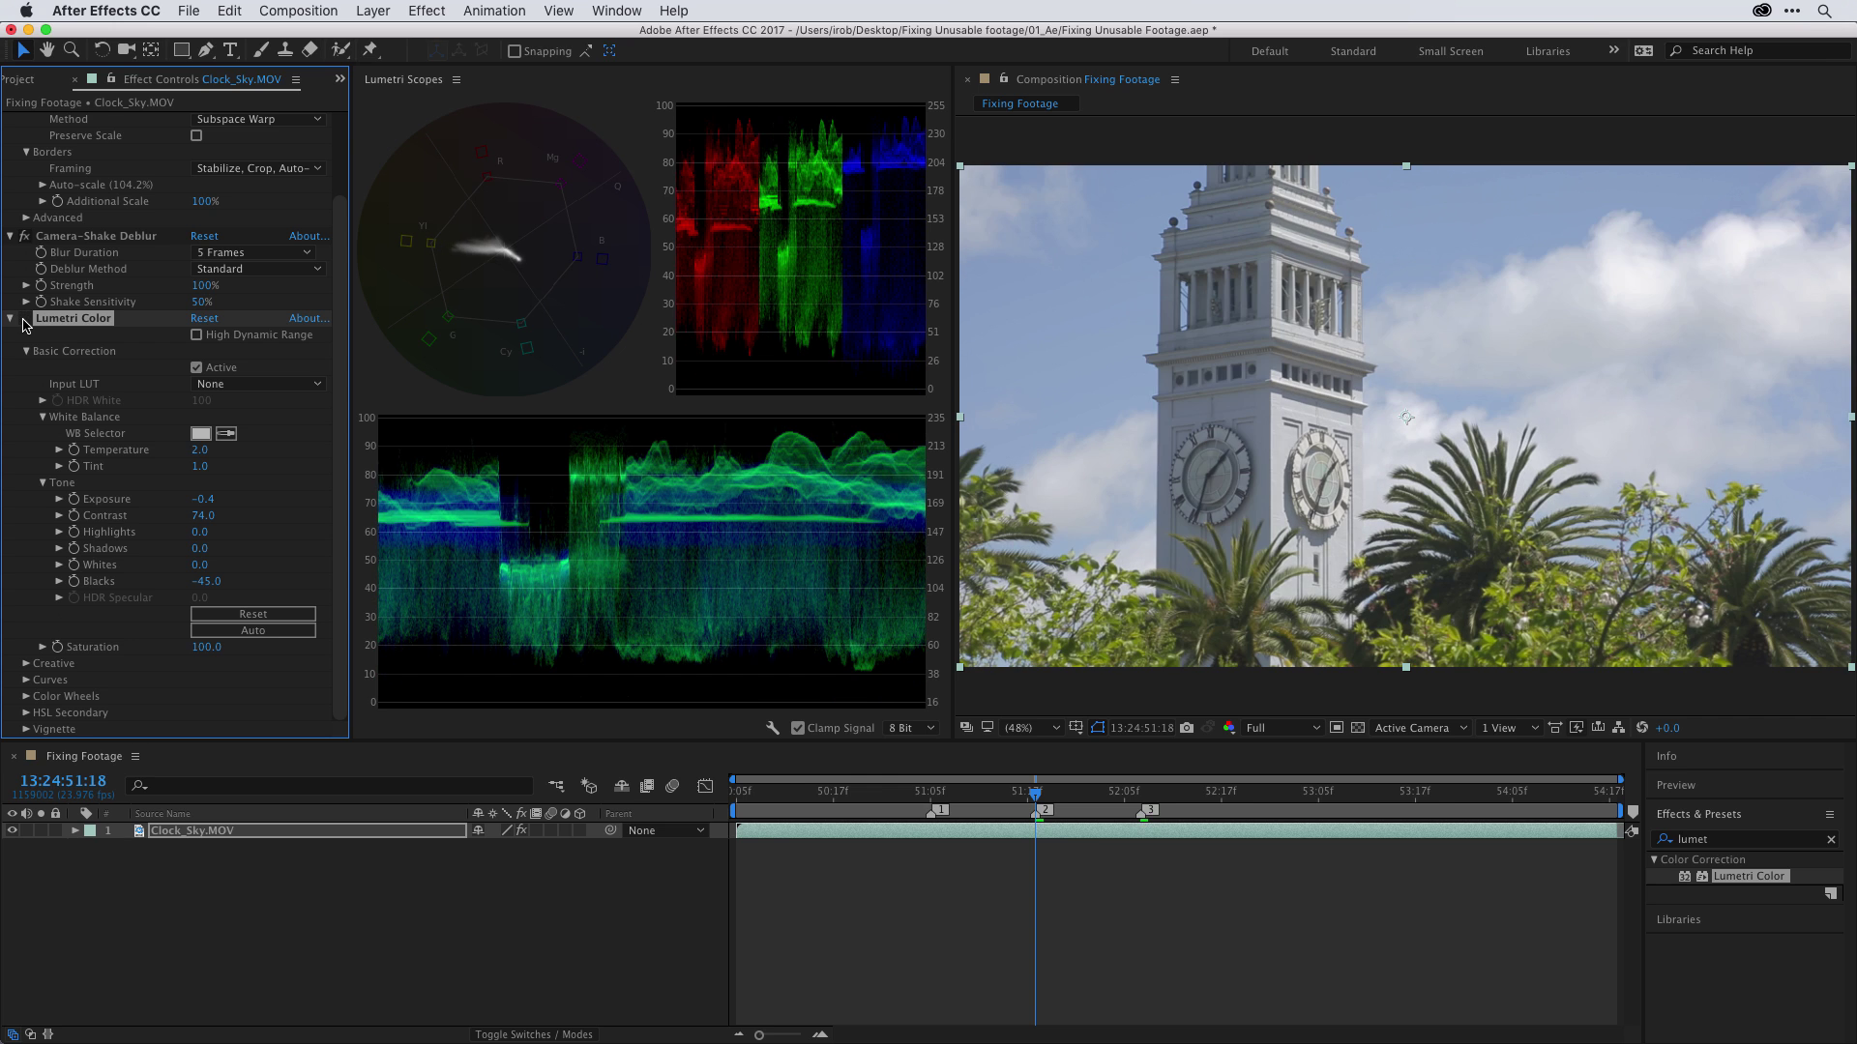
pyautogui.click(24, 321)
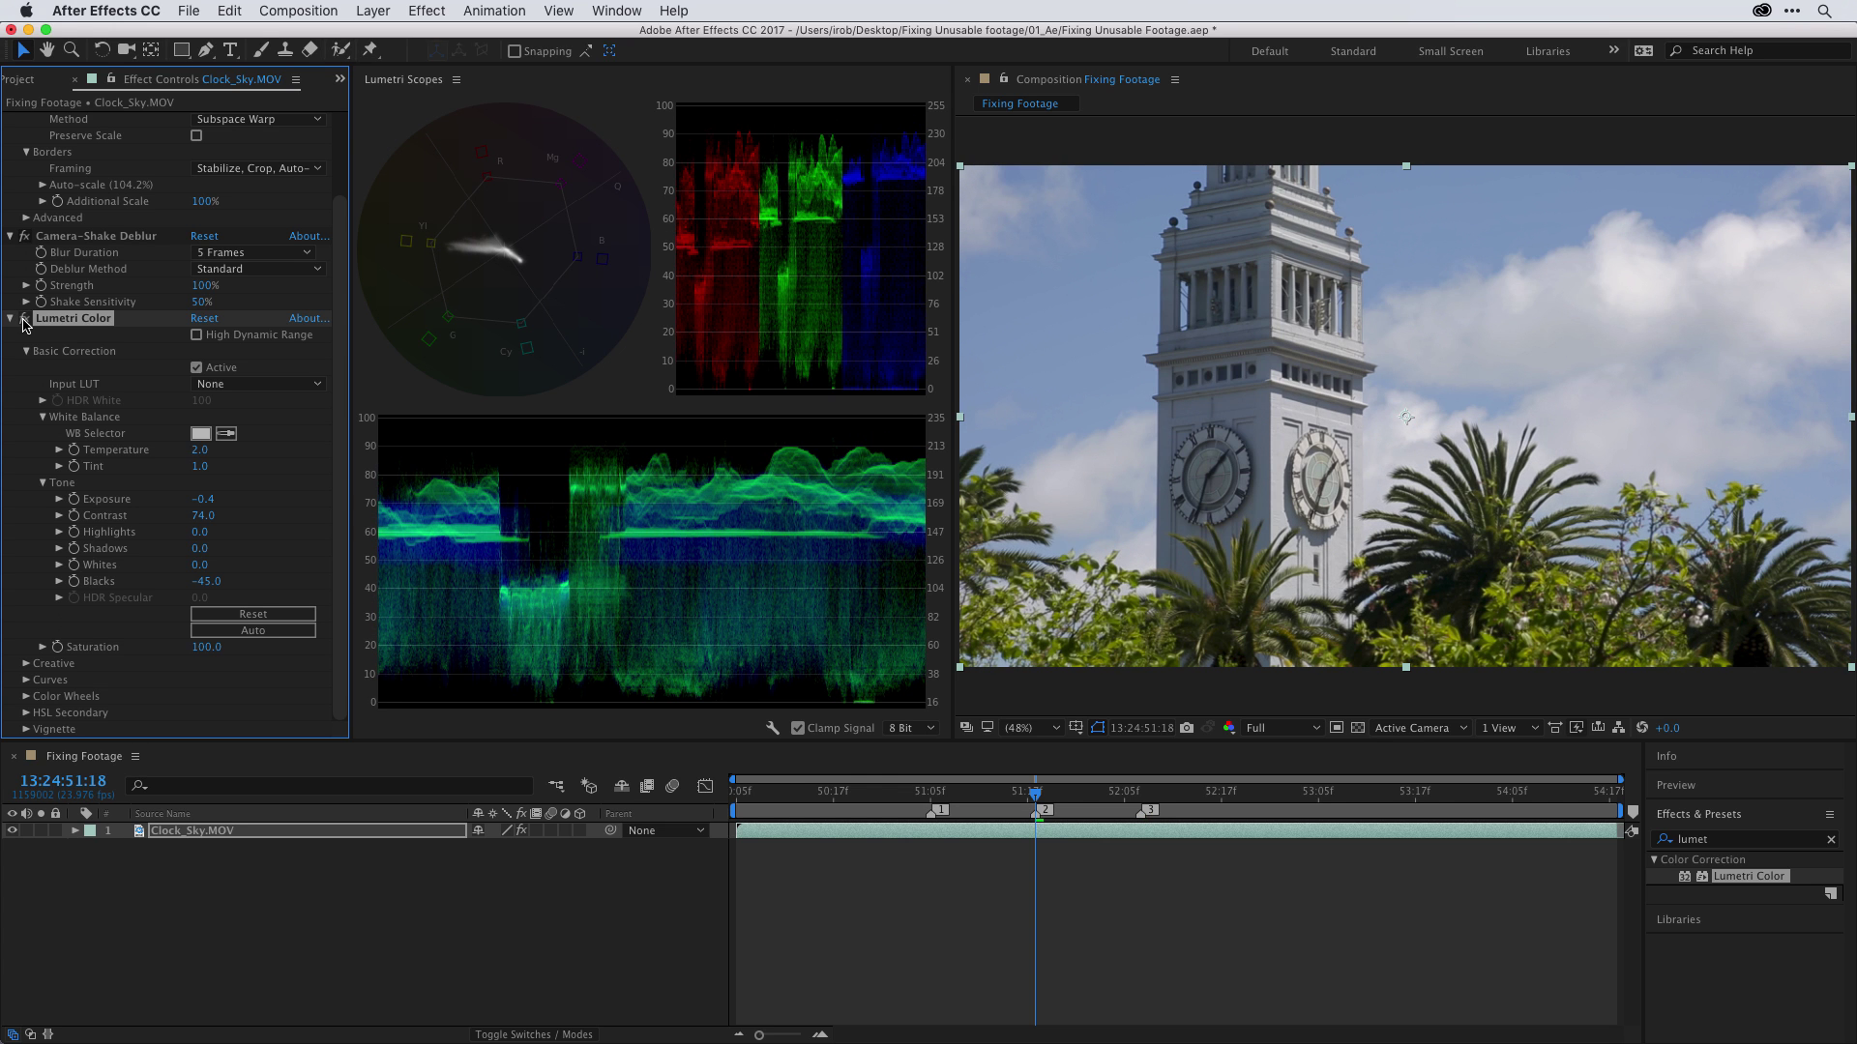
pyautogui.click(24, 321)
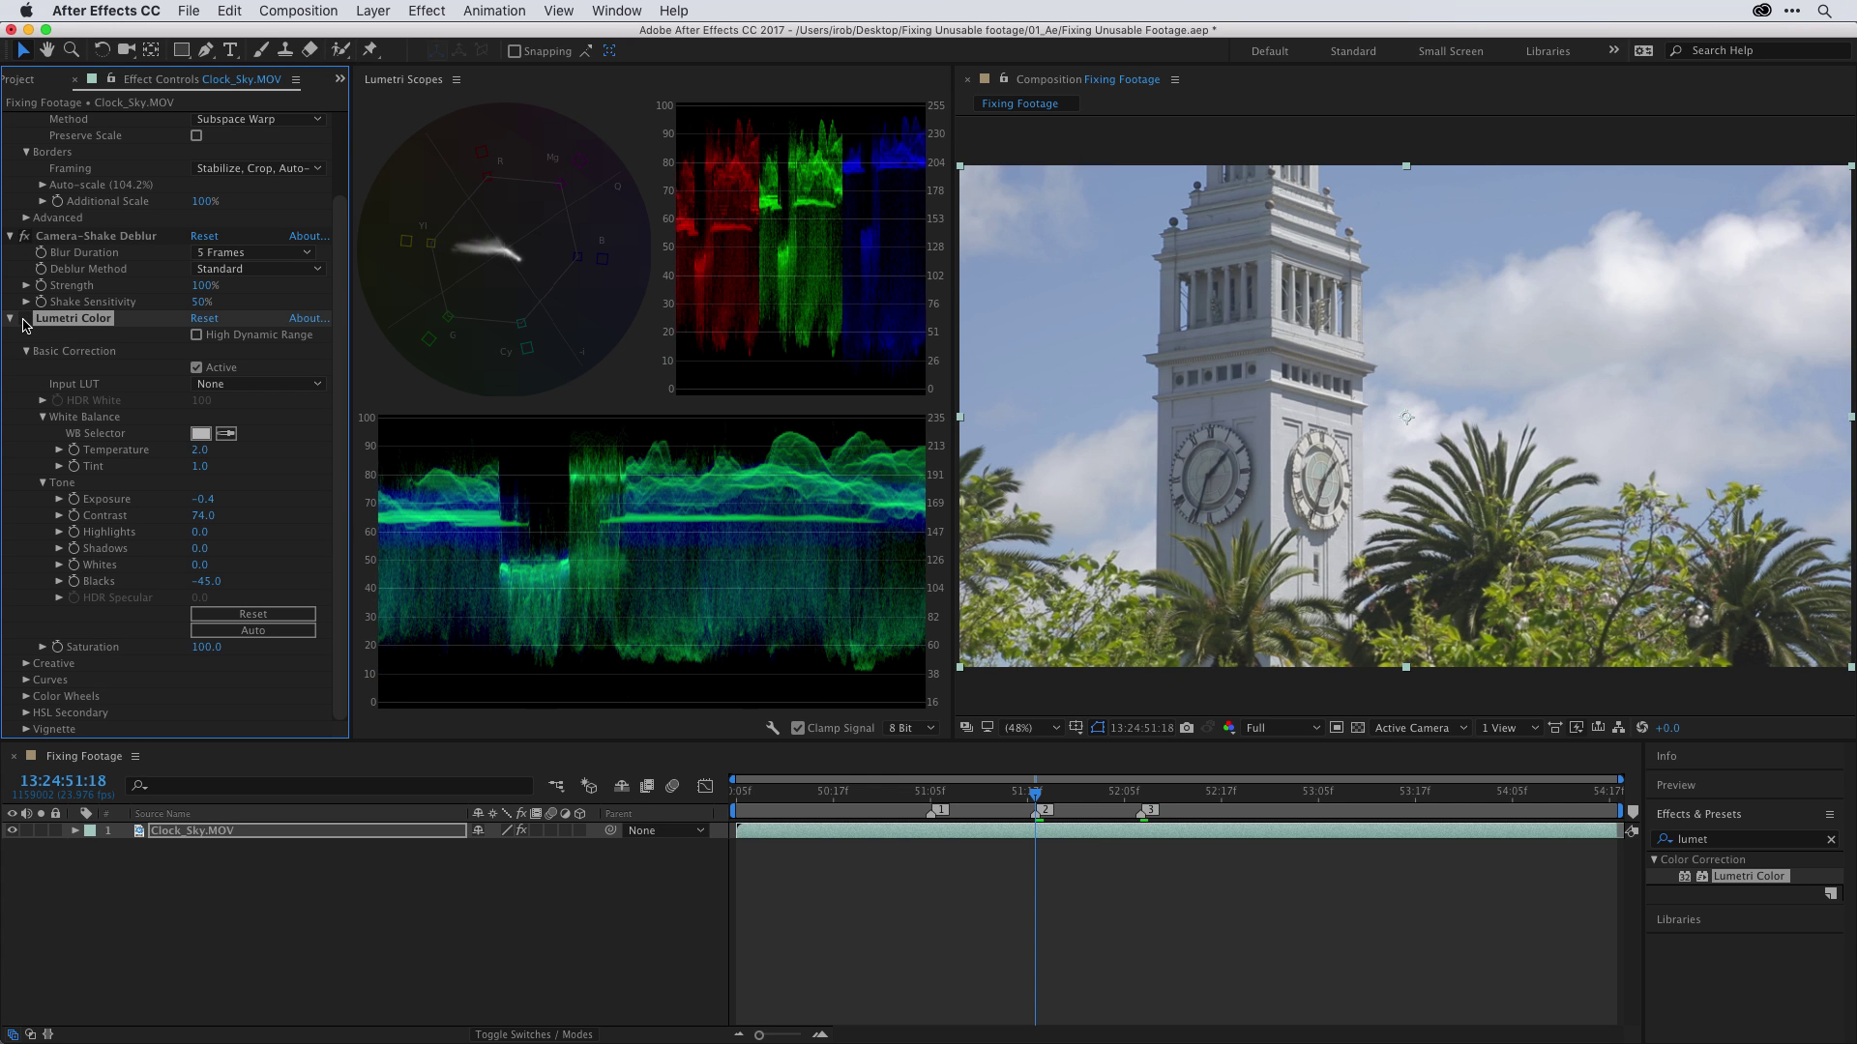
pyautogui.click(24, 321)
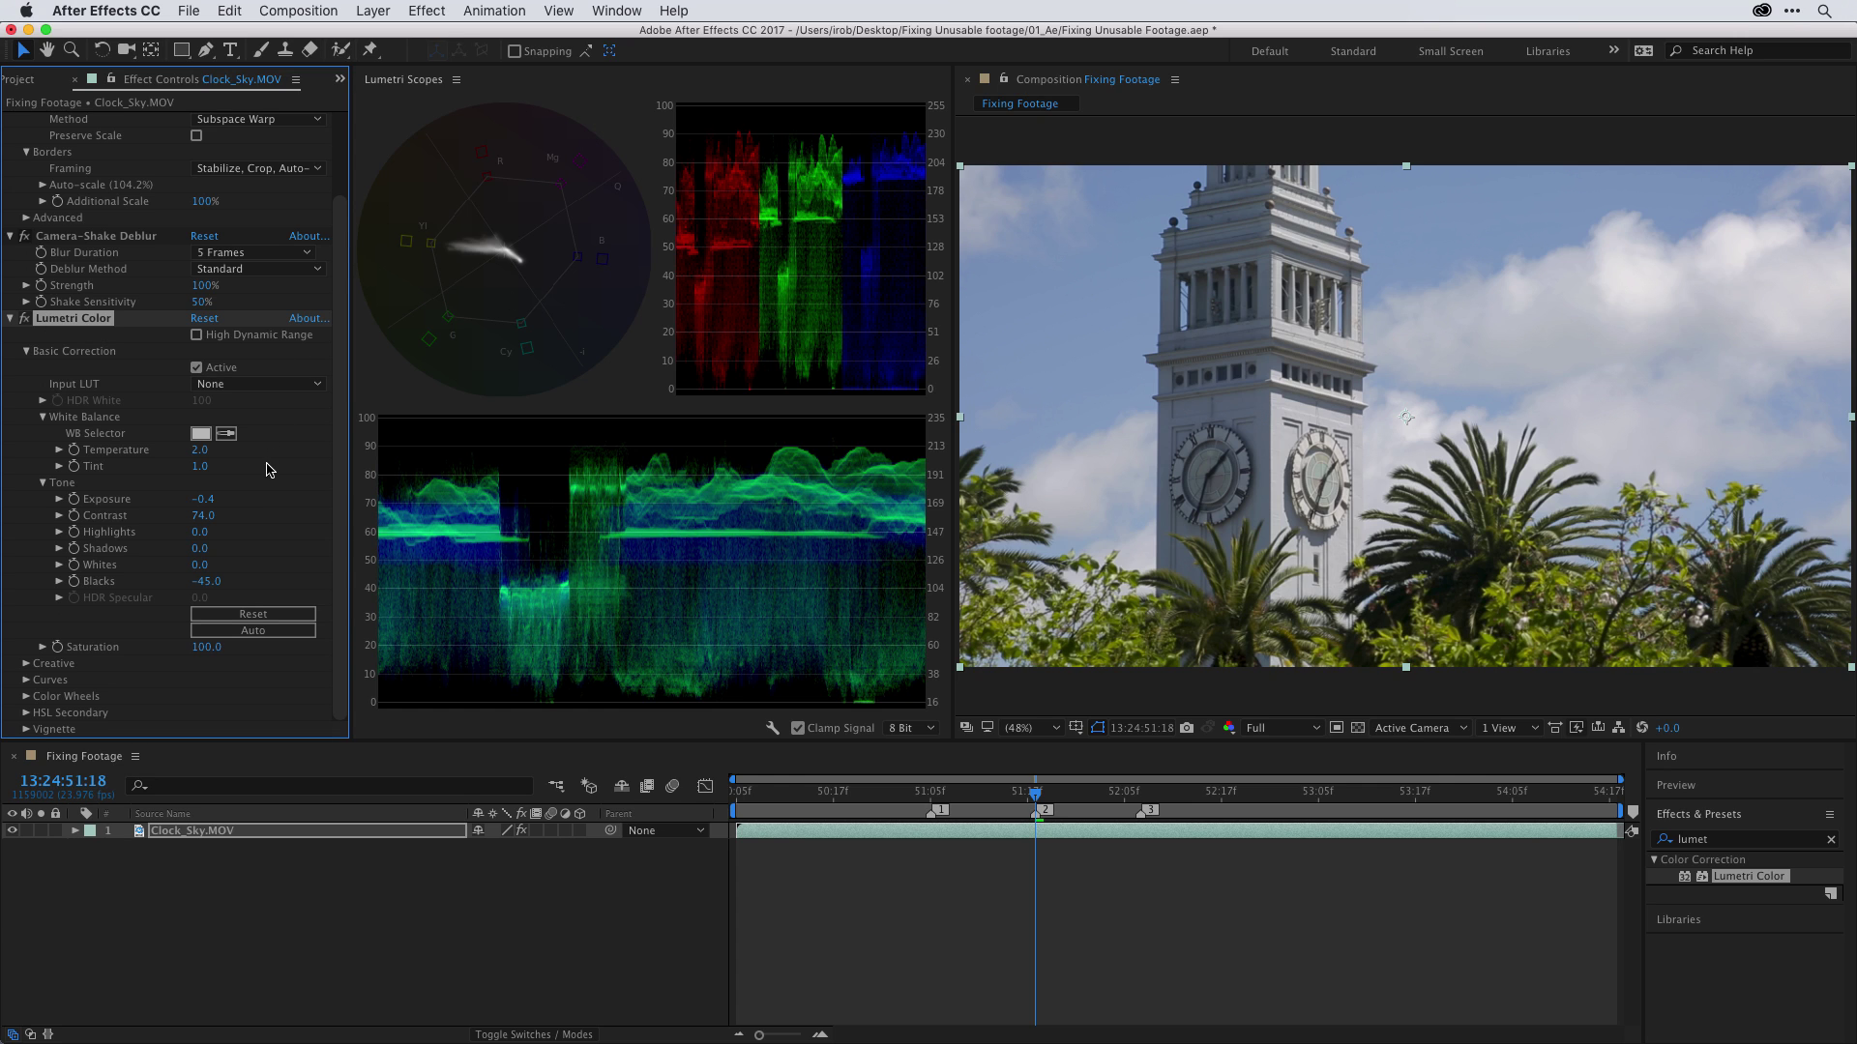
# Lower Whites to -14.0 and Highlights to -32.0.
pyautogui.moveTo(206, 571); pyautogui.dragTo(185, 569)
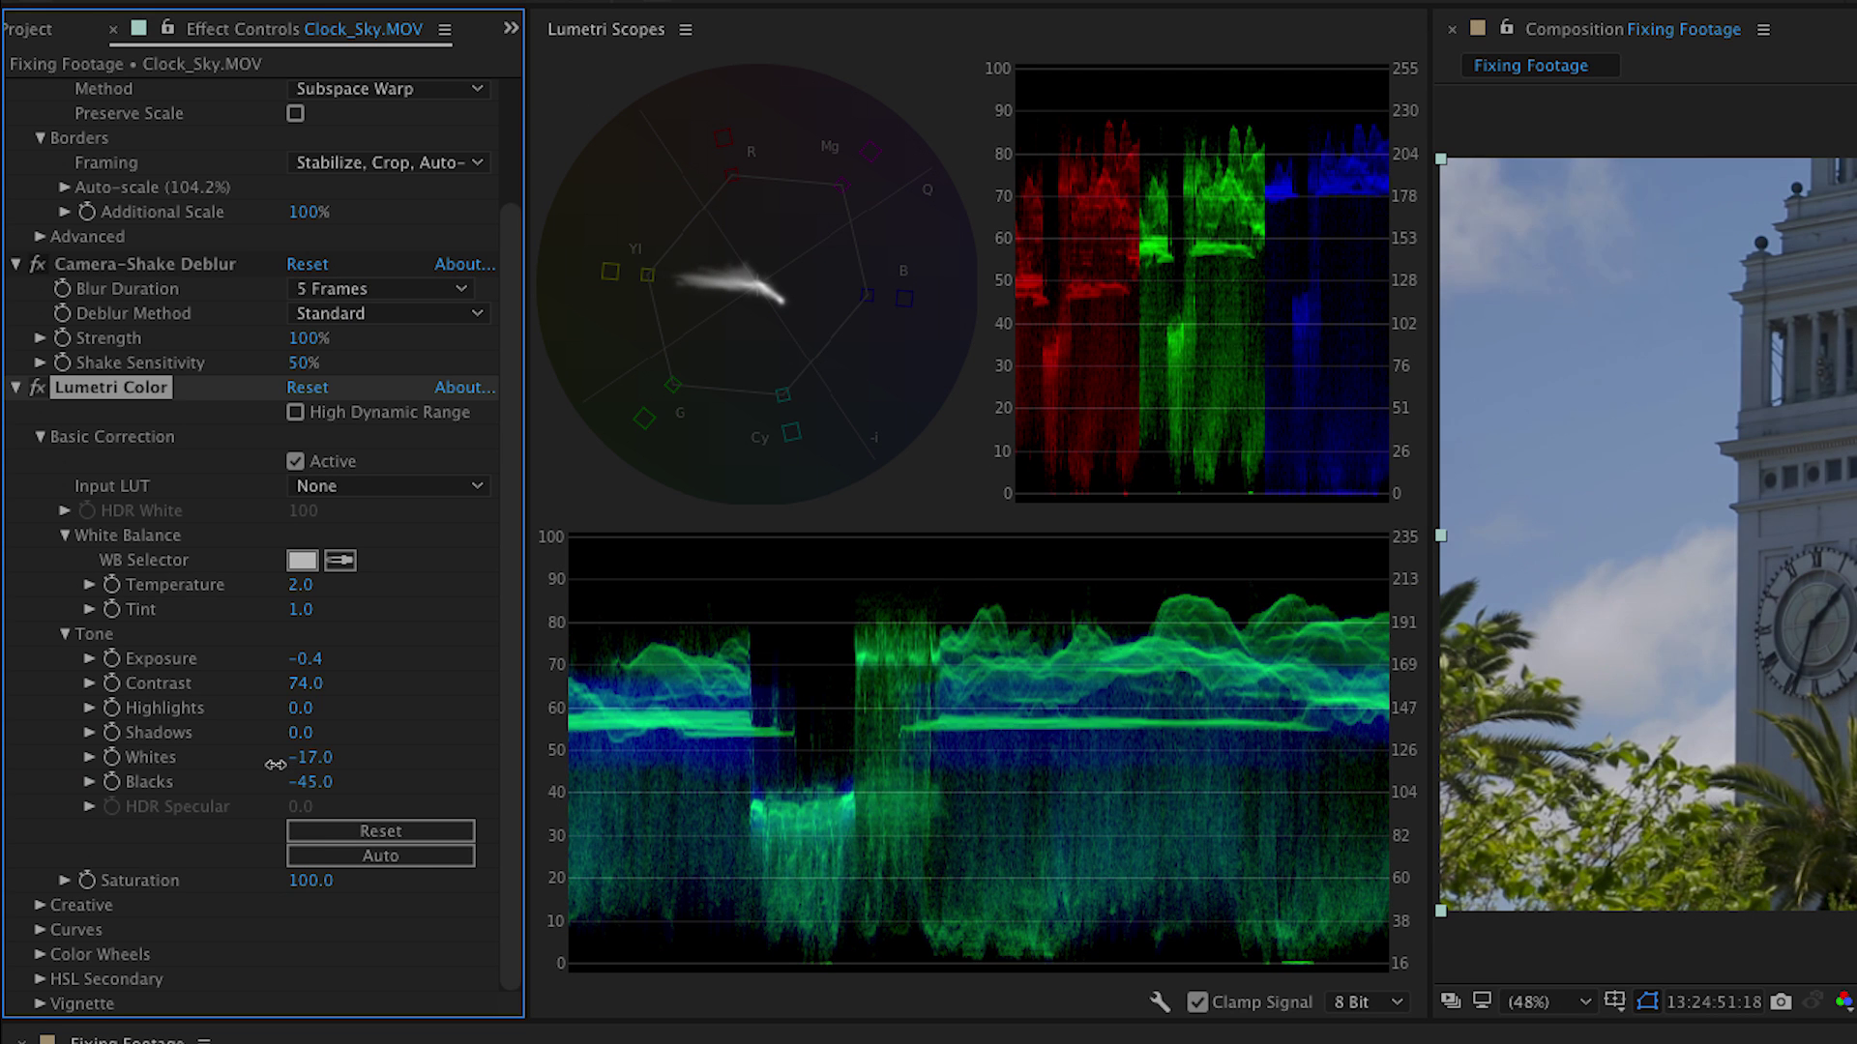
pyautogui.moveTo(276, 765); pyautogui.dragTo(279, 765)
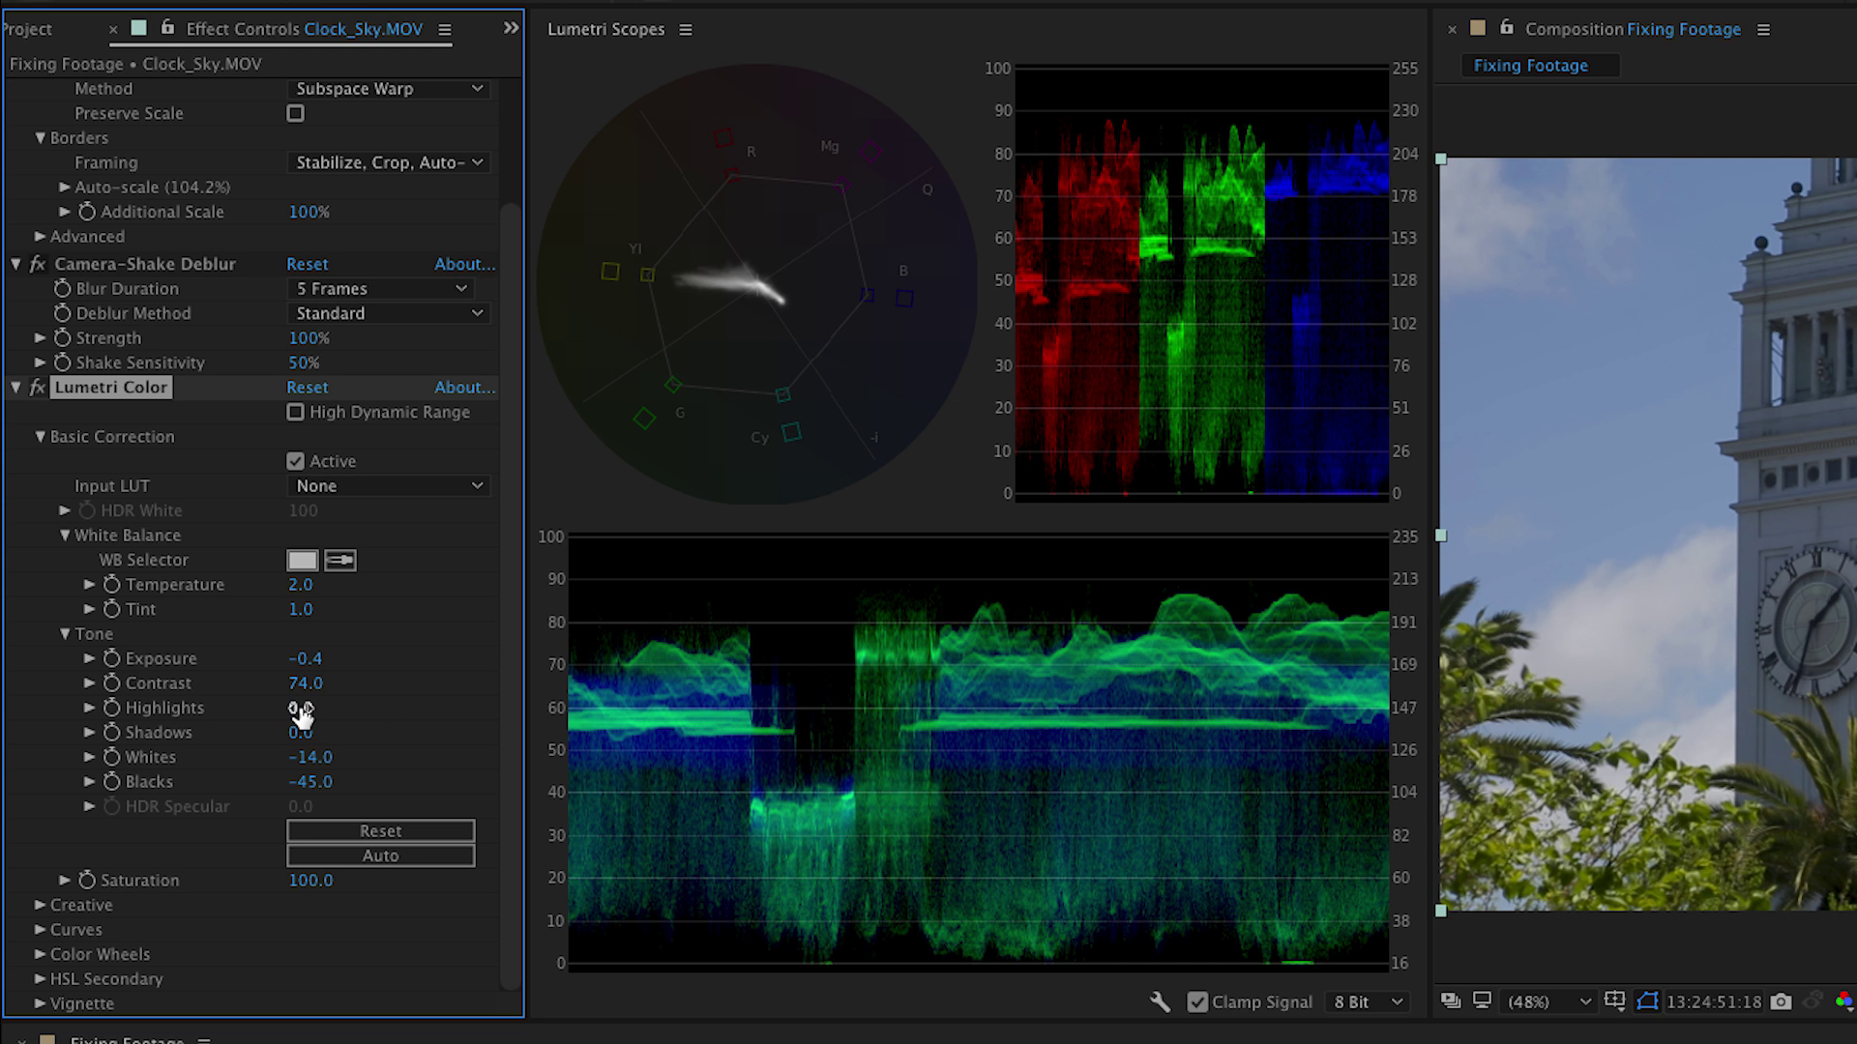
pyautogui.moveTo(300, 708)
pyautogui.mouseDown()
pyautogui.moveTo(345, 703)
pyautogui.moveTo(267, 708)
pyautogui.moveTo(268, 725)
pyautogui.mouseUp()
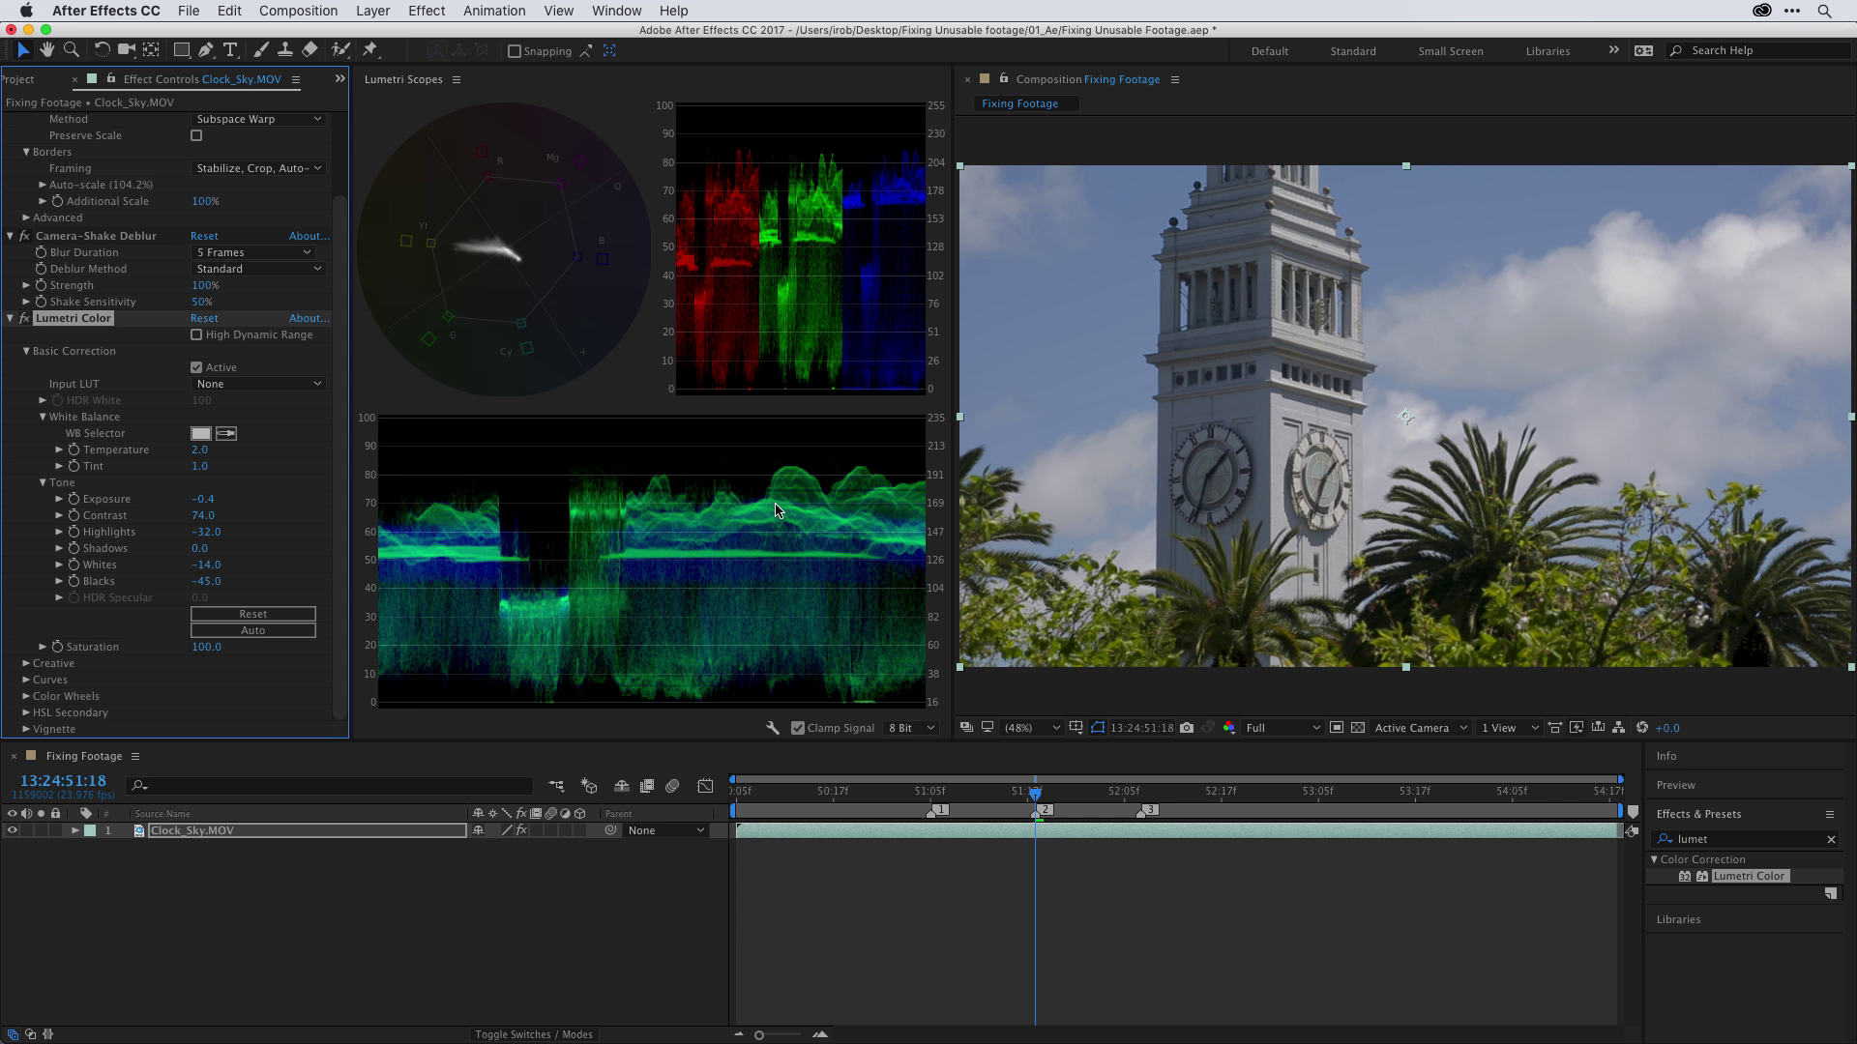
# Compare the graded clip with the original, then set Exposure to -0.3.
pyautogui.click(25, 319)
pyautogui.click(25, 319)
pyautogui.moveTo(200, 501)
pyautogui.mouseDown()
pyautogui.moveTo(232, 501)
pyautogui.moveTo(205, 510)
pyautogui.mouseUp()
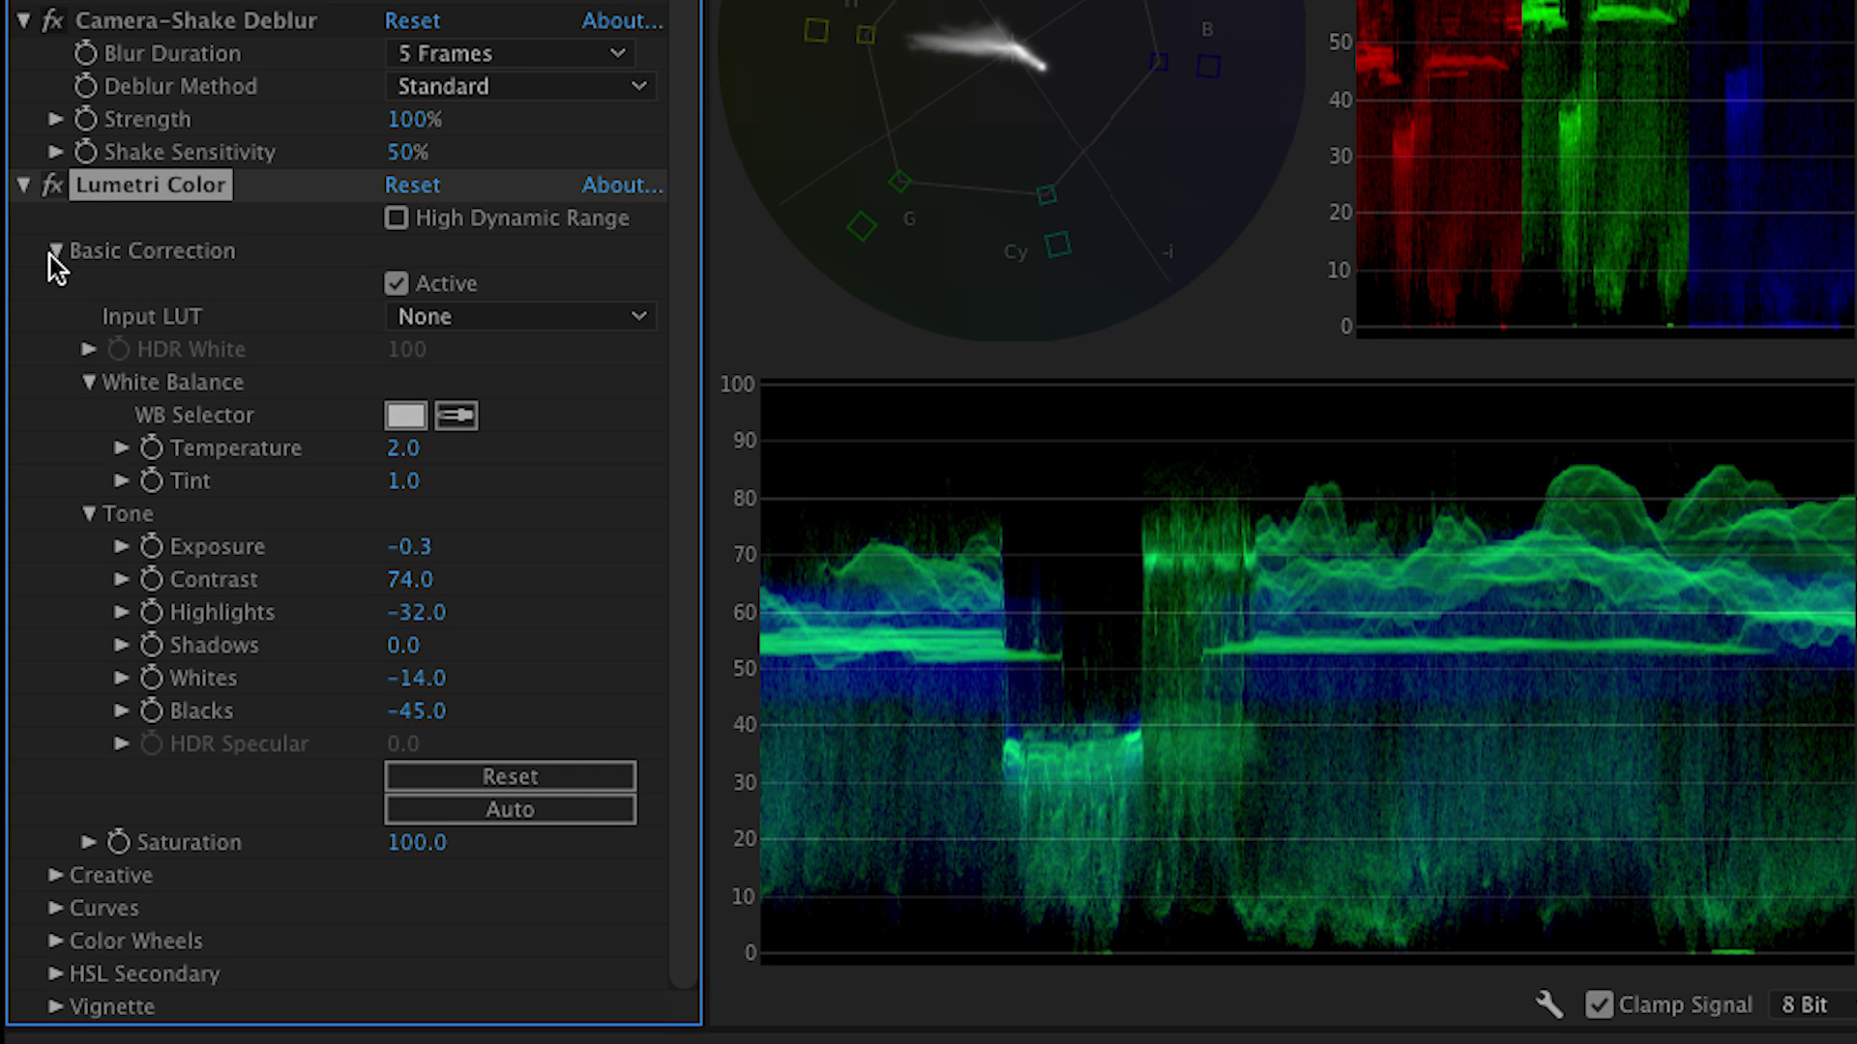
# Collapse Basic Correction and choose the Fuji ETERNA 250D Kodak 2395 Creative look.
pyautogui.click(50, 257)
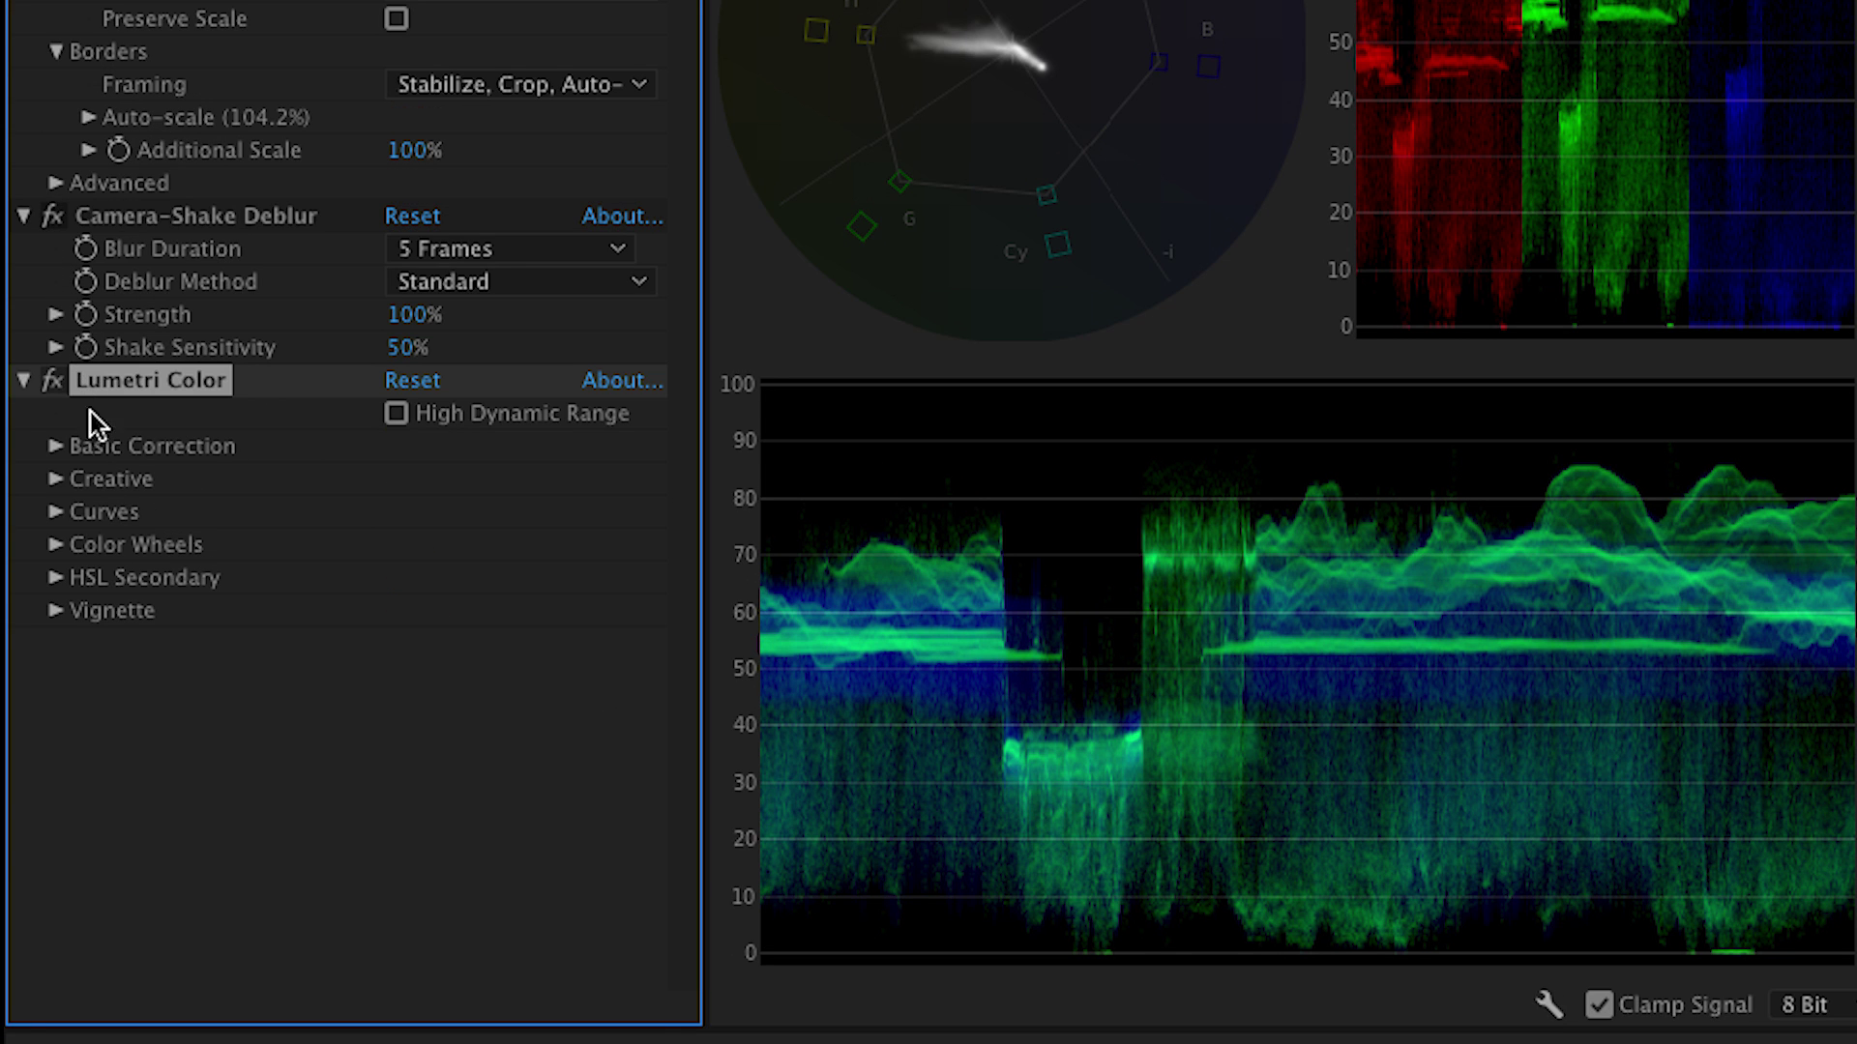
pyautogui.click(54, 479)
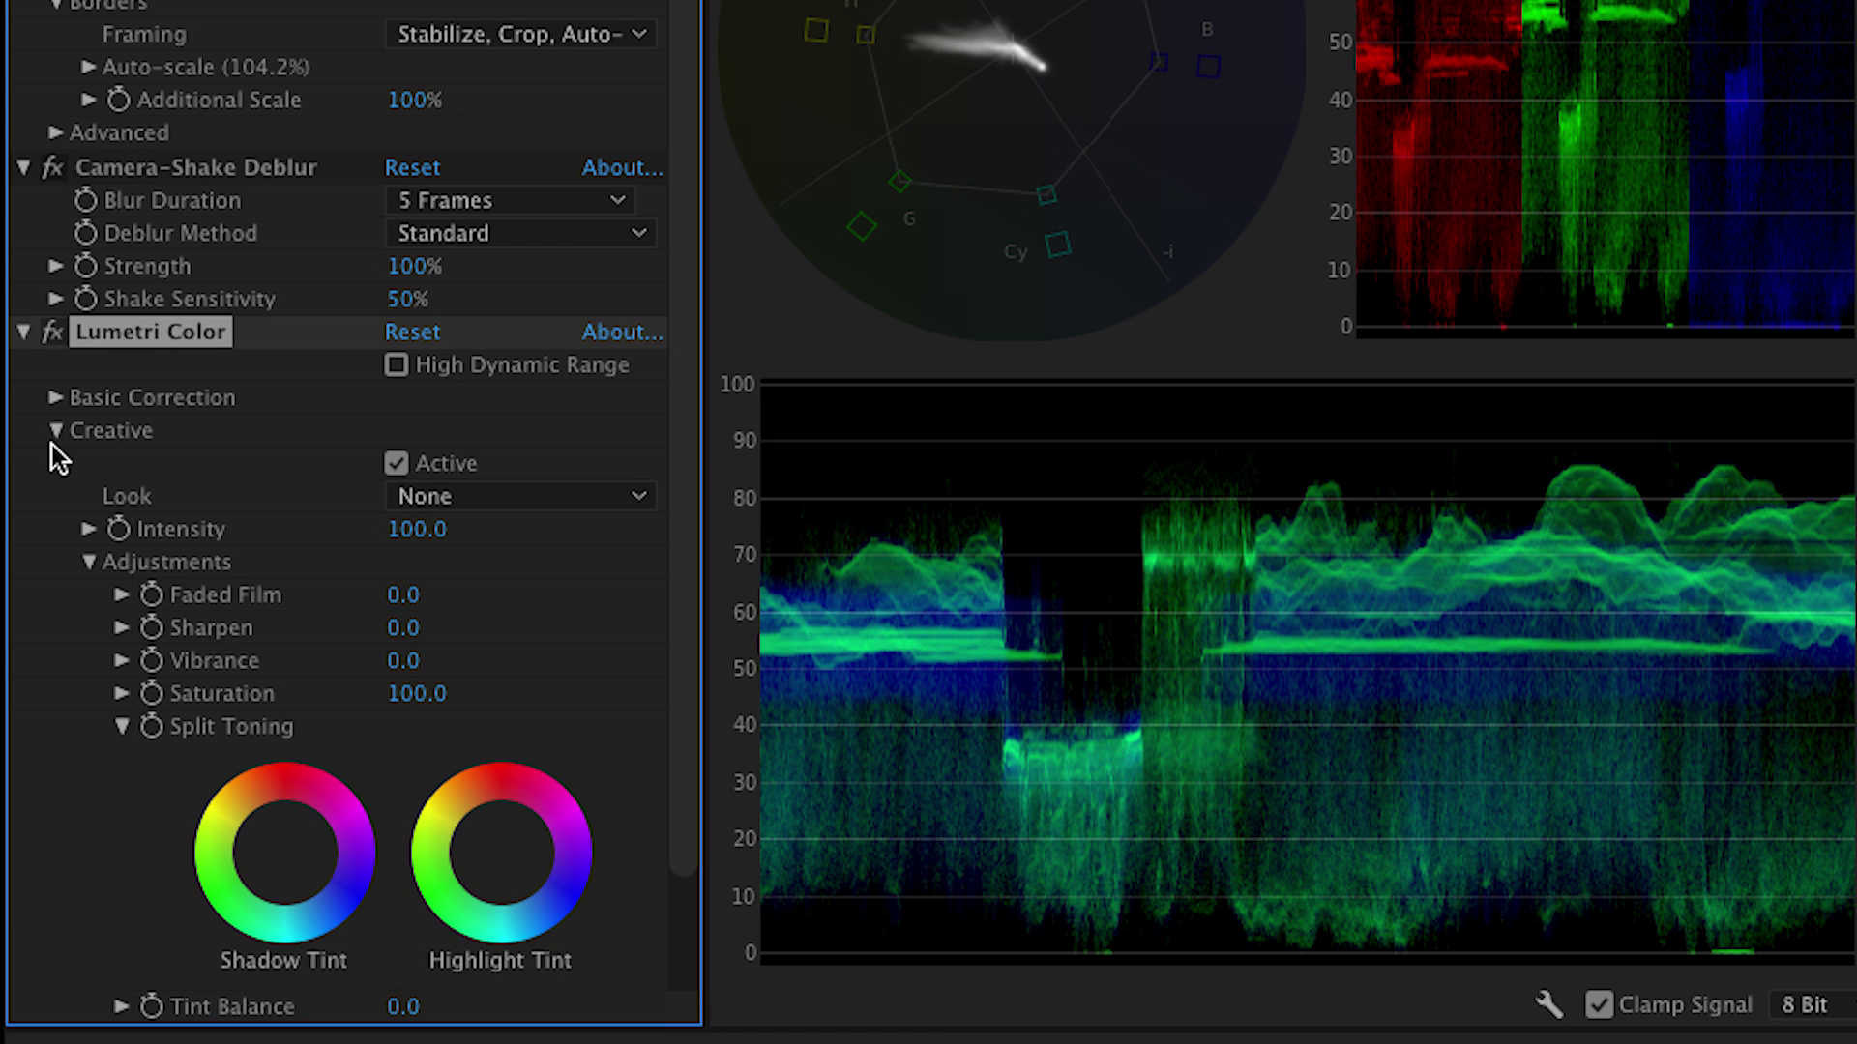
pyautogui.click(501, 497)
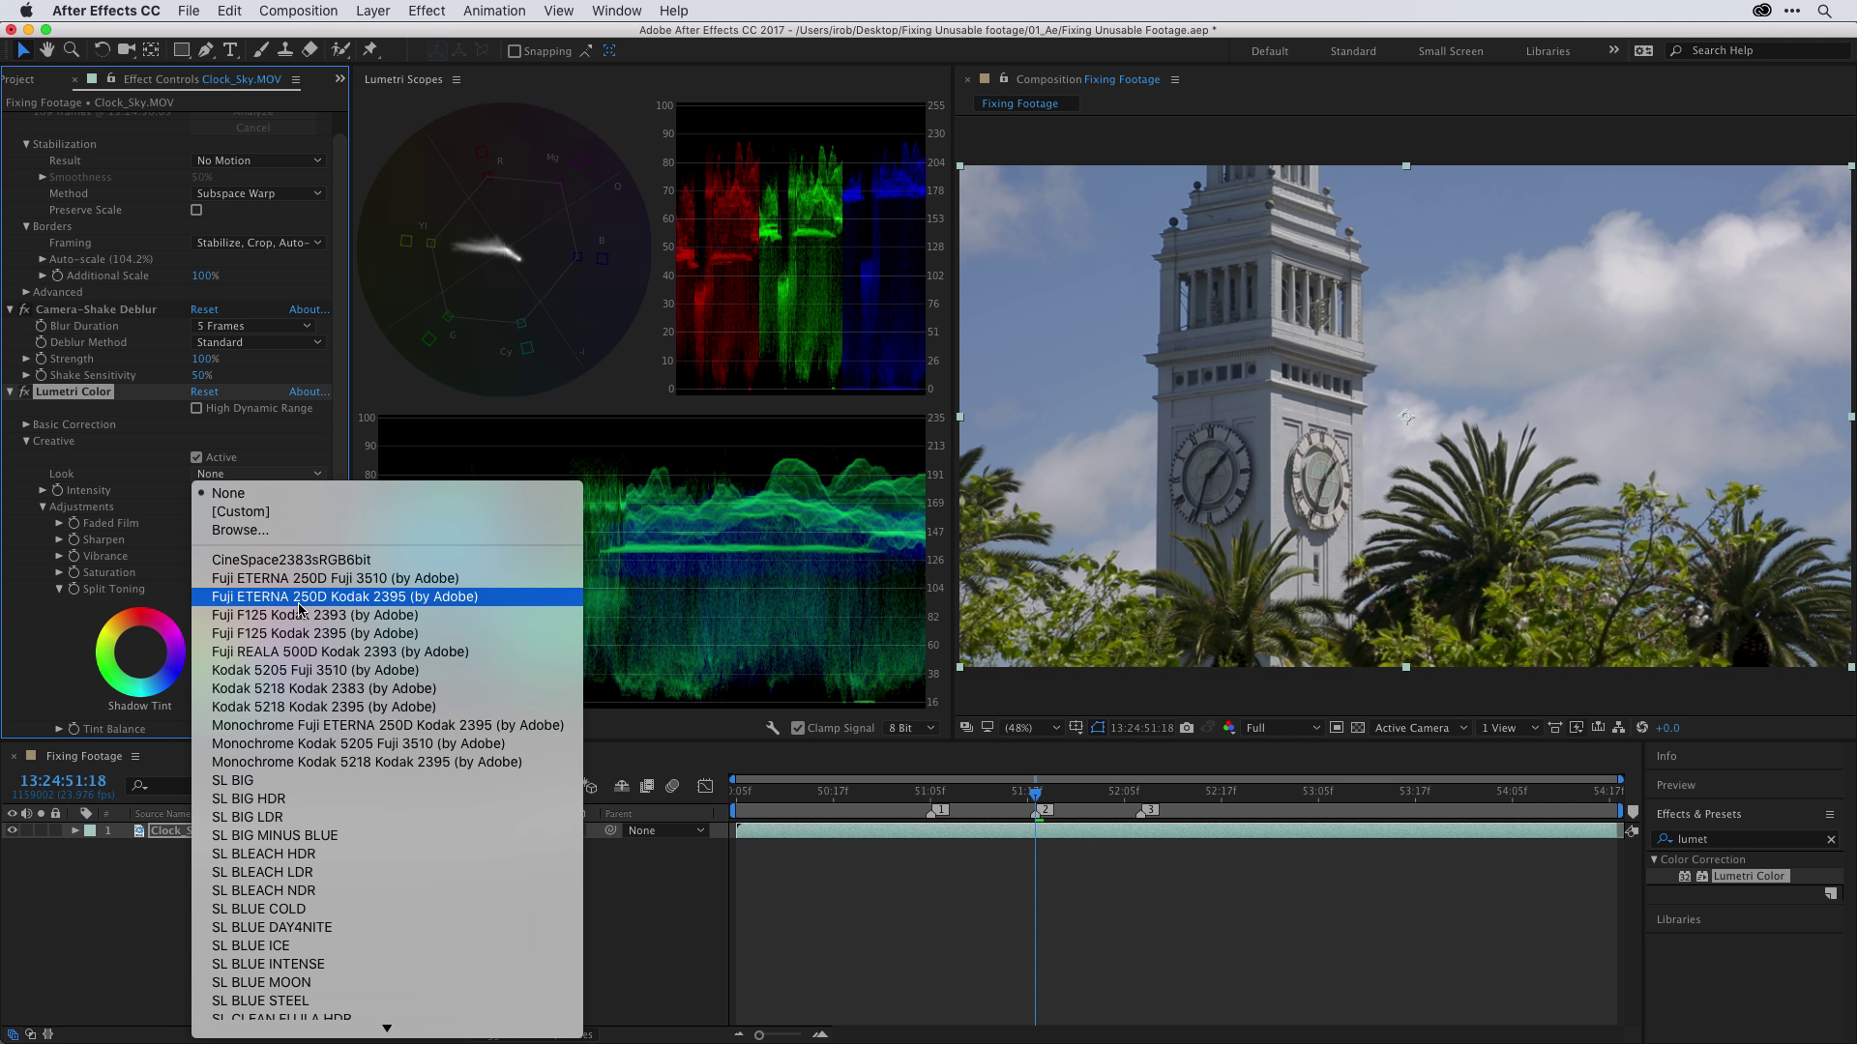
pyautogui.click(300, 600)
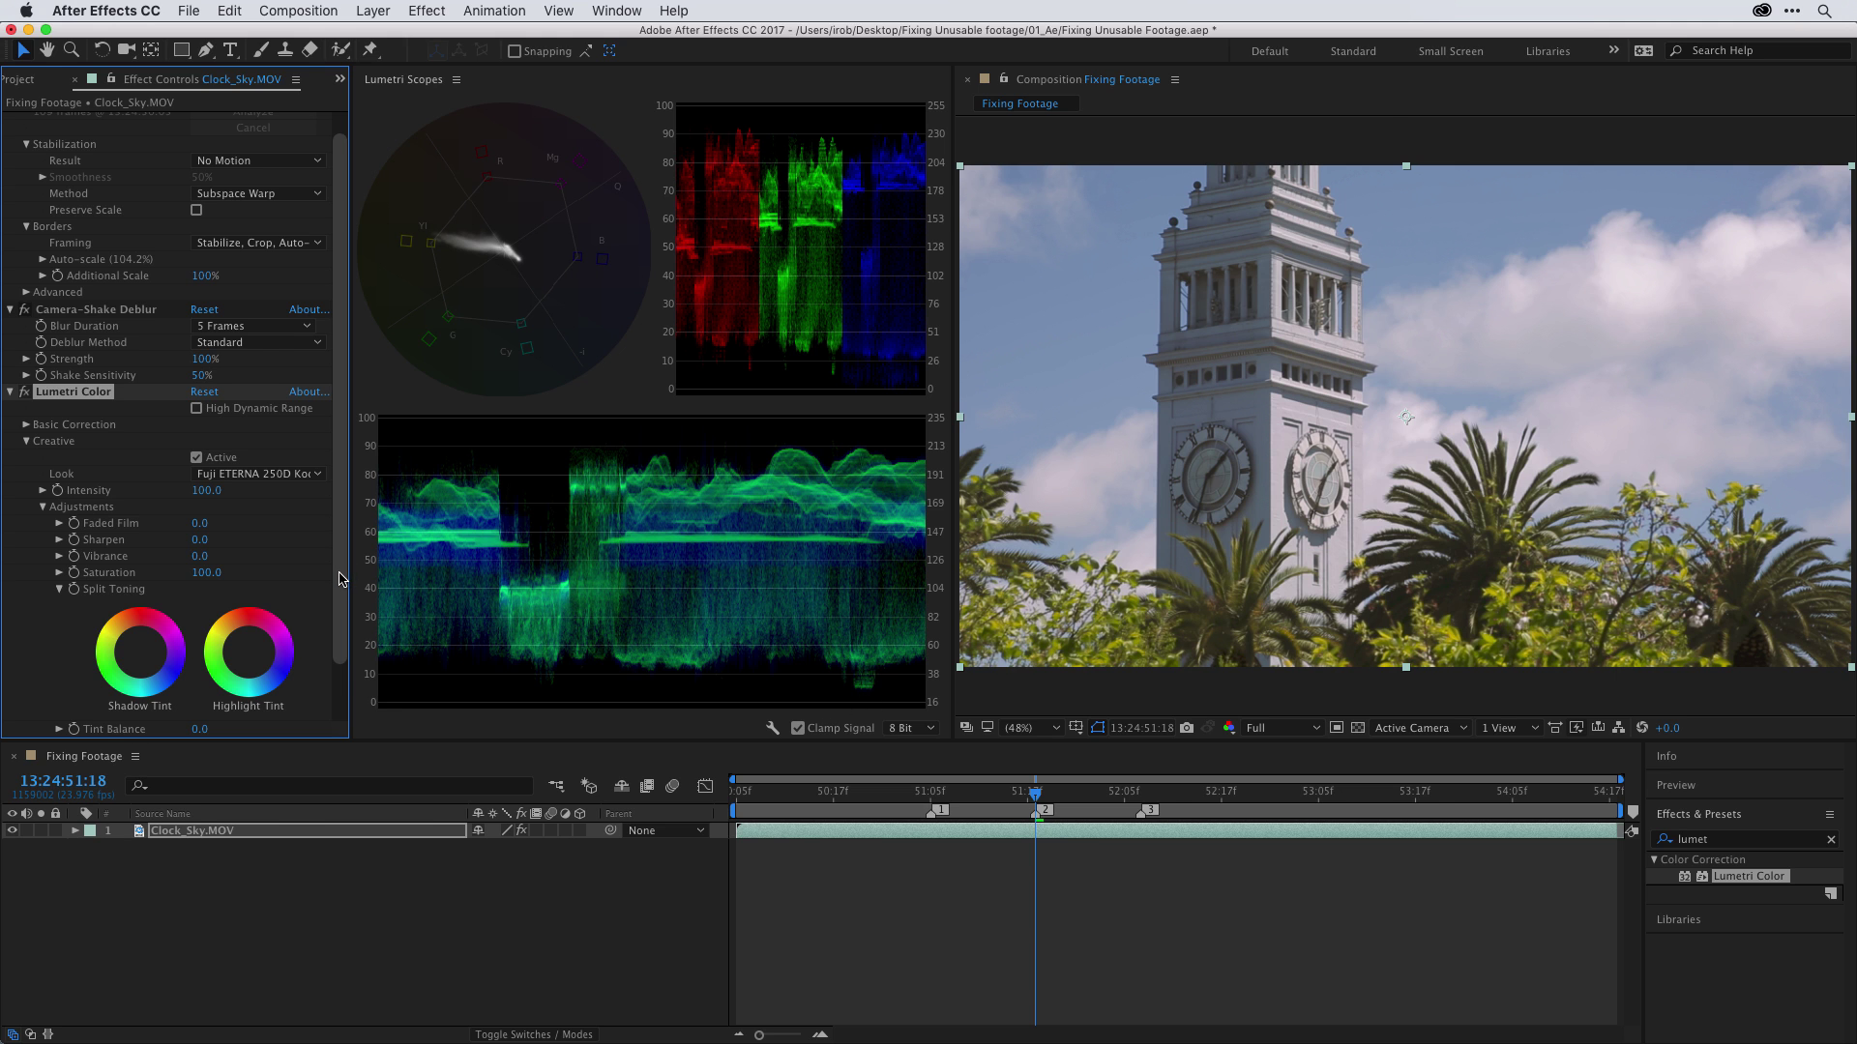
# Set Vignette Amount to -0.3, then switch the Creative look off and on to compare.
pyautogui.moveTo(339, 578); pyautogui.dragTo(341, 648)
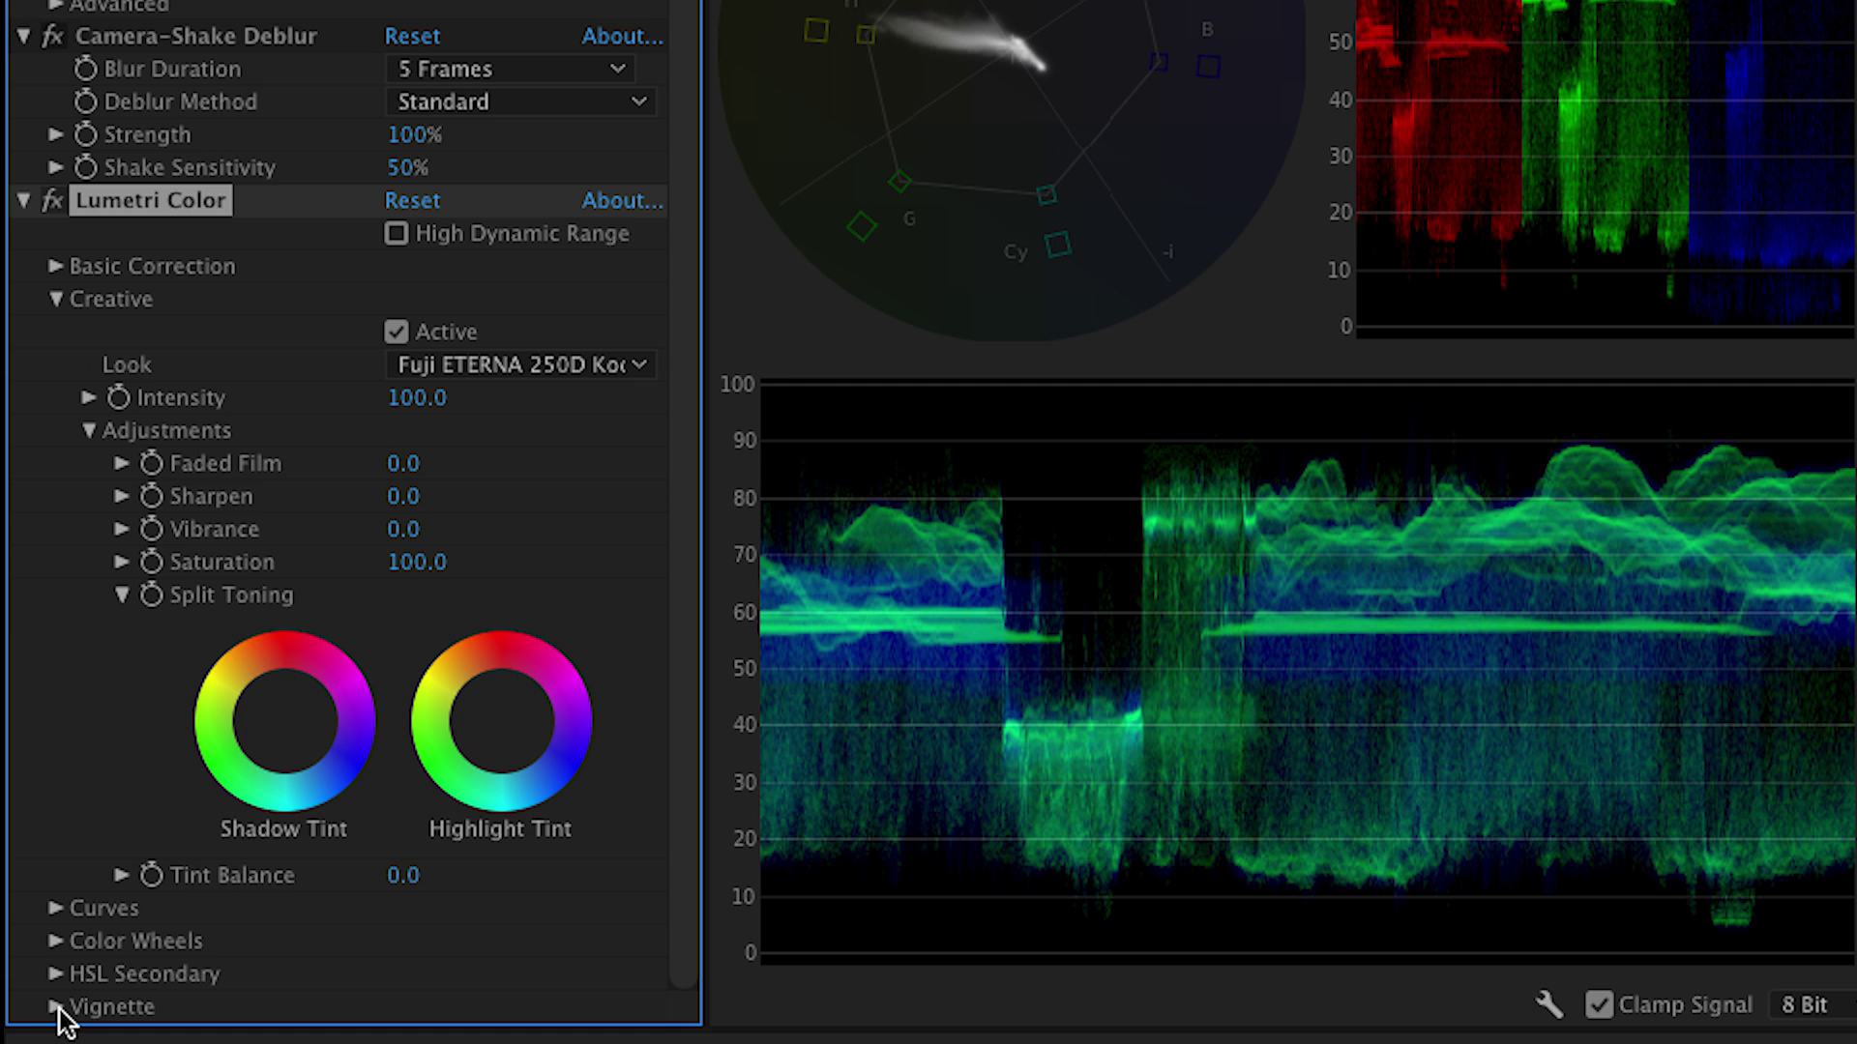
pyautogui.click(57, 1007)
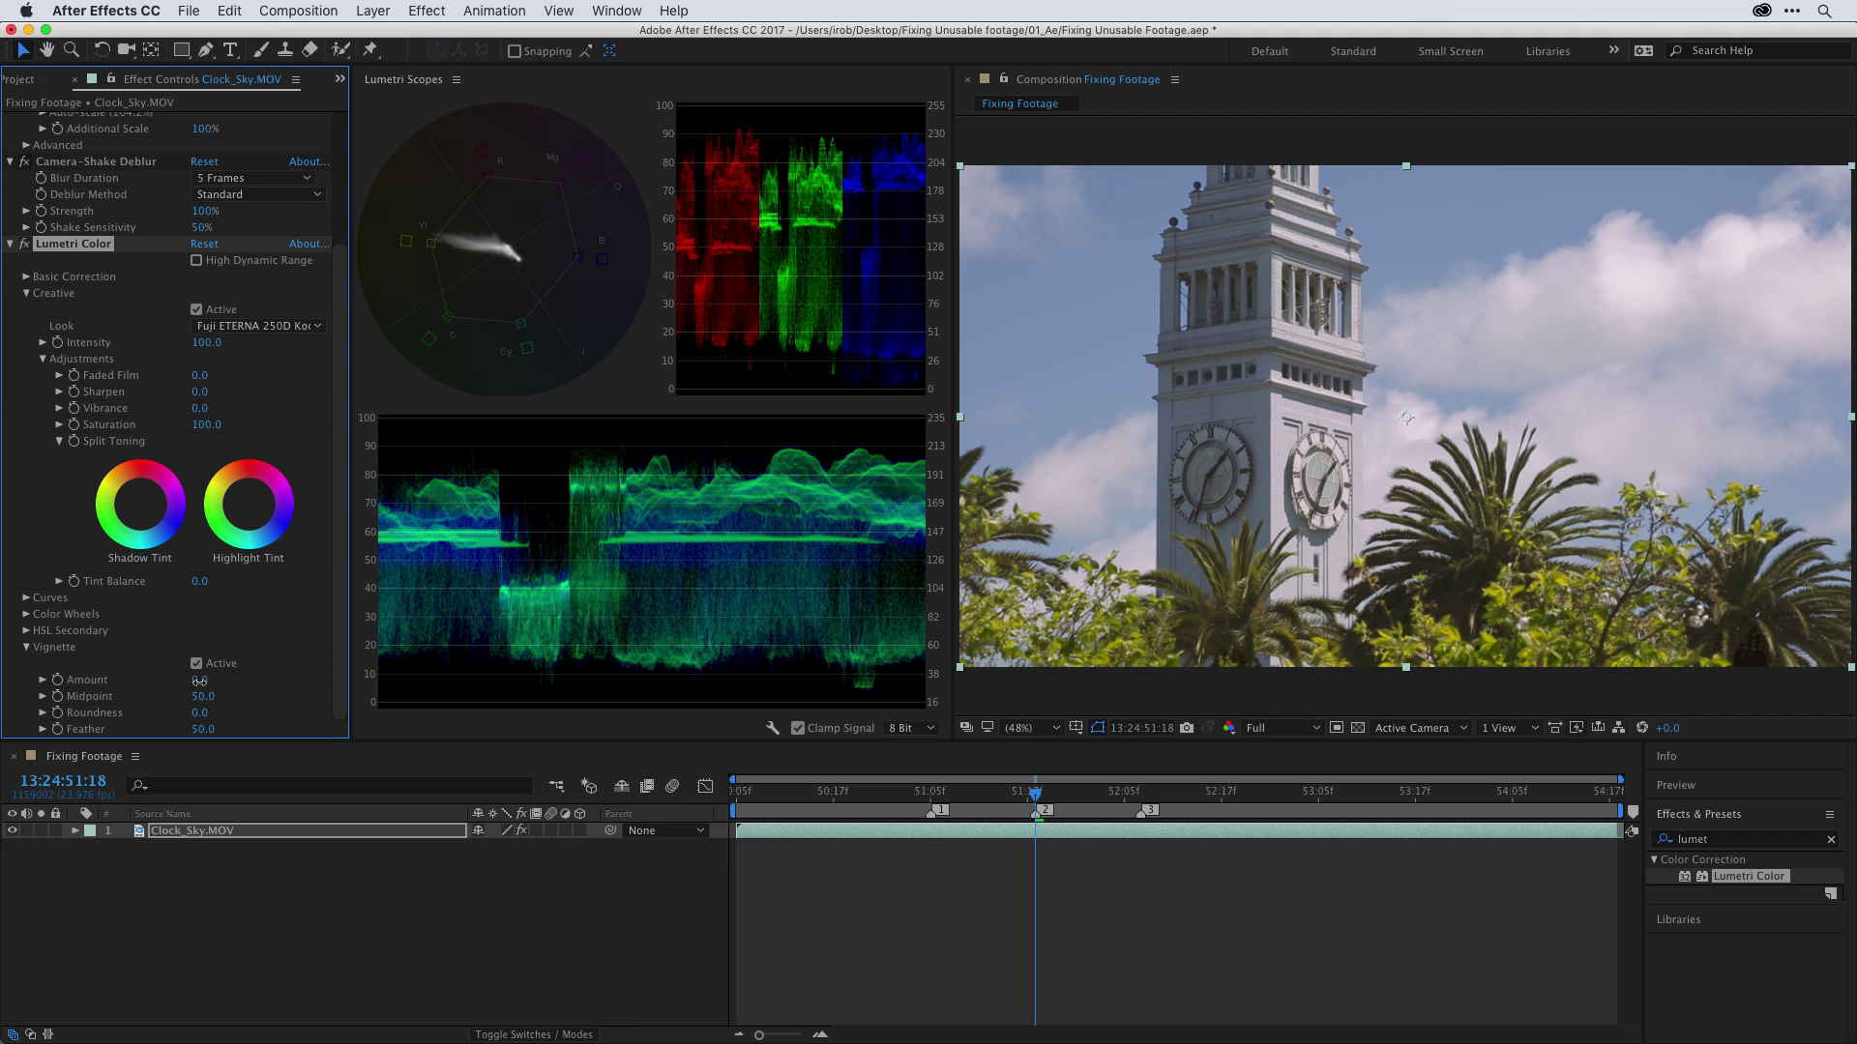
pyautogui.moveTo(406, 914); pyautogui.dragTo(591, 898)
pyautogui.moveTo(294, 676); pyautogui.dragTo(183, 696)
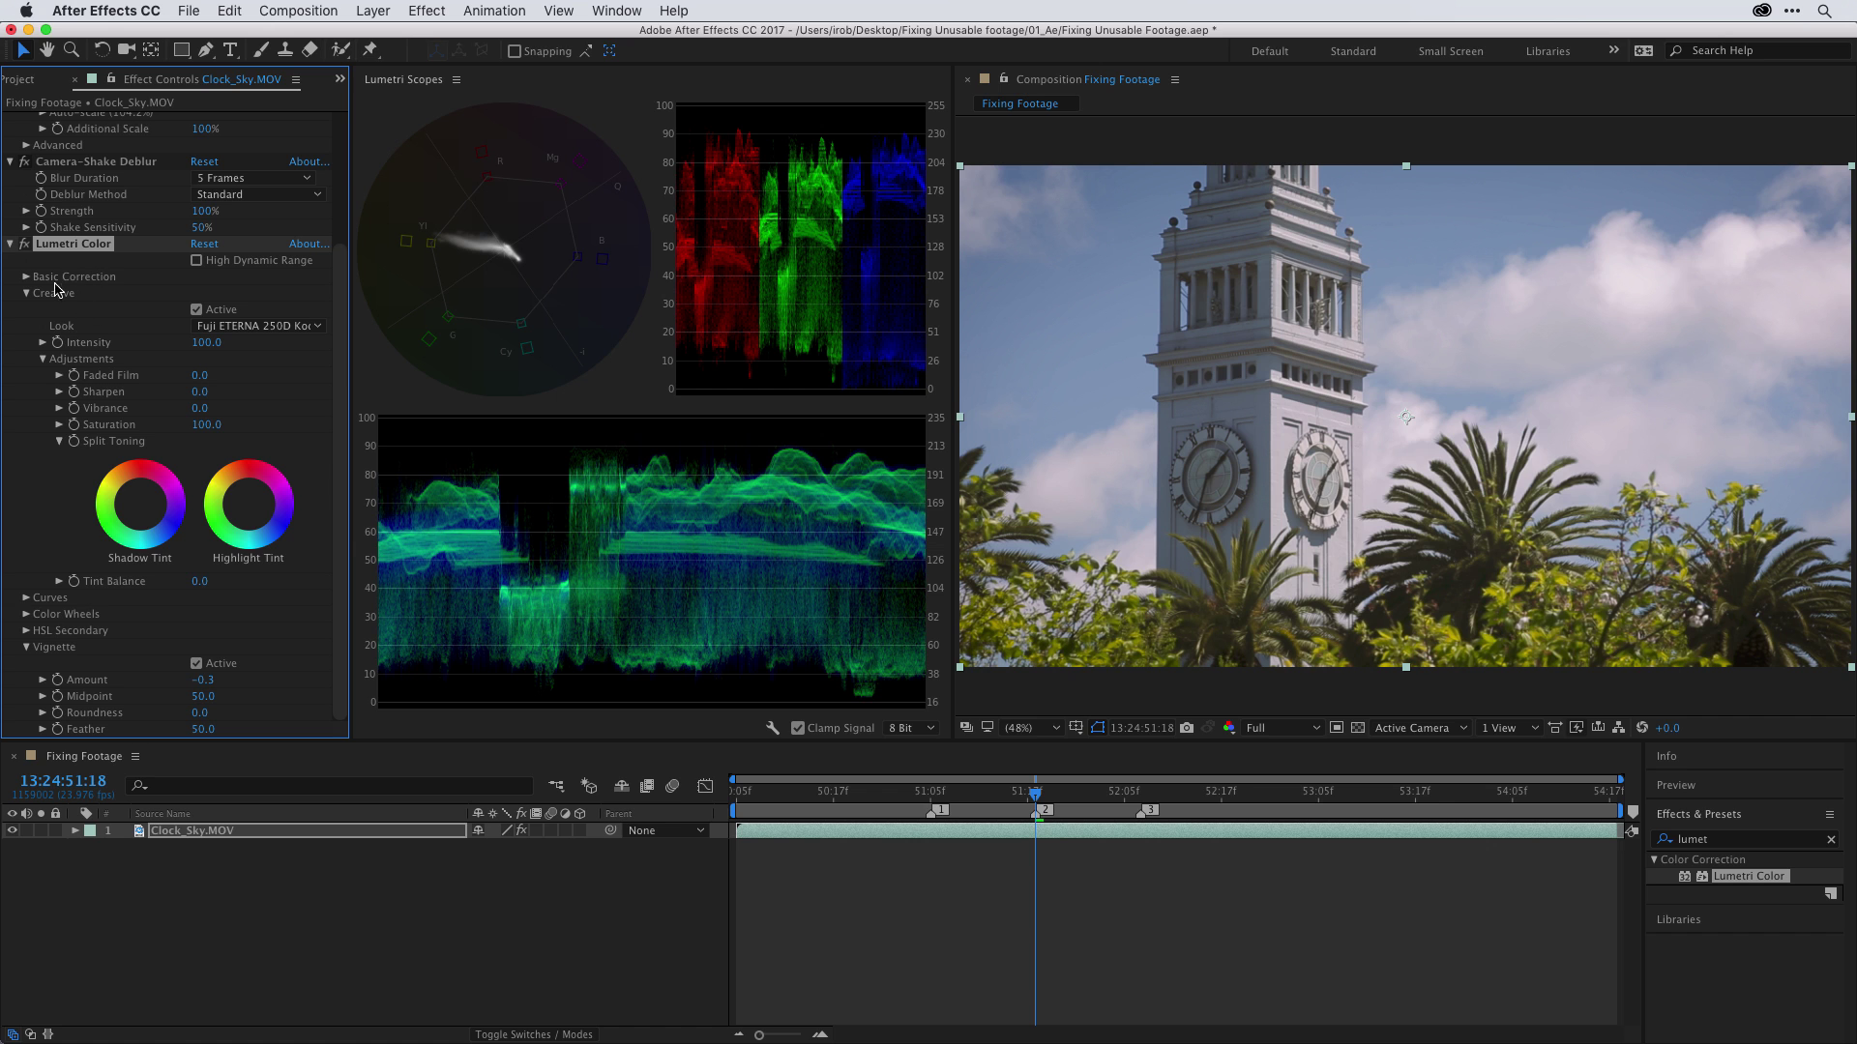
pyautogui.click(196, 311)
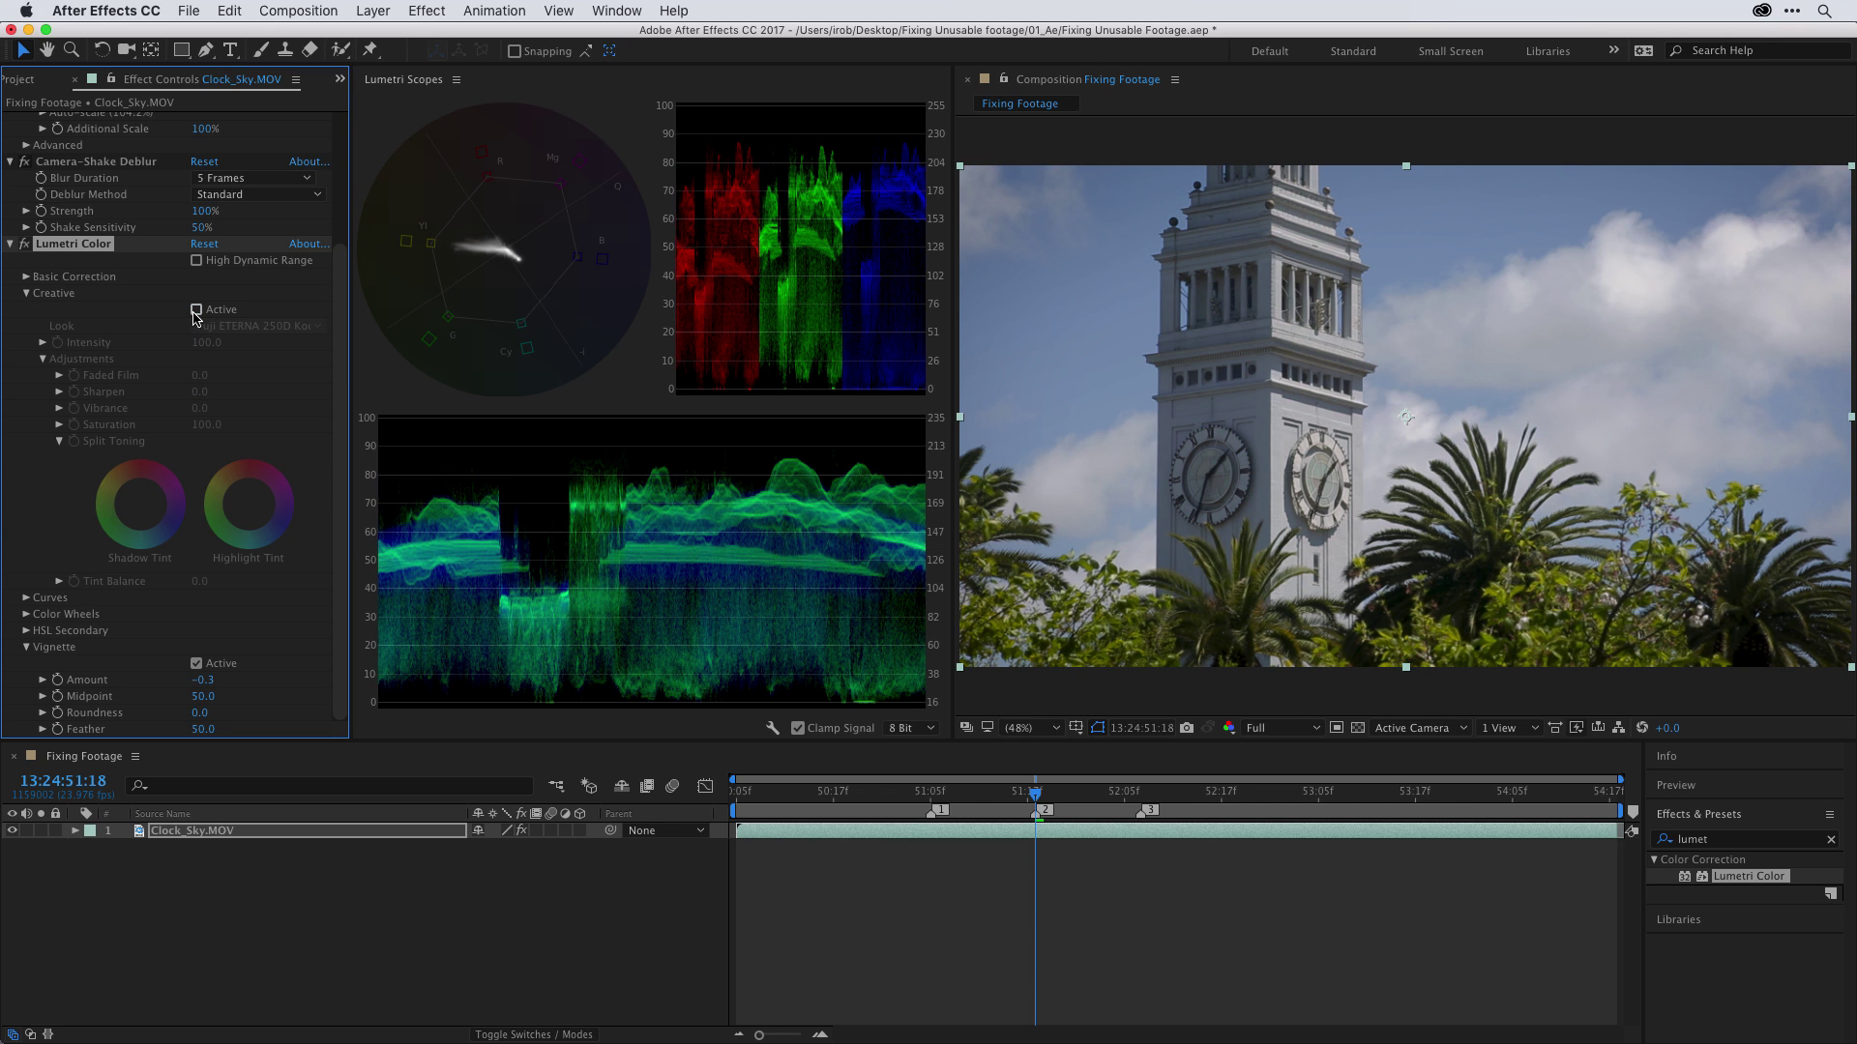
pyautogui.click(196, 310)
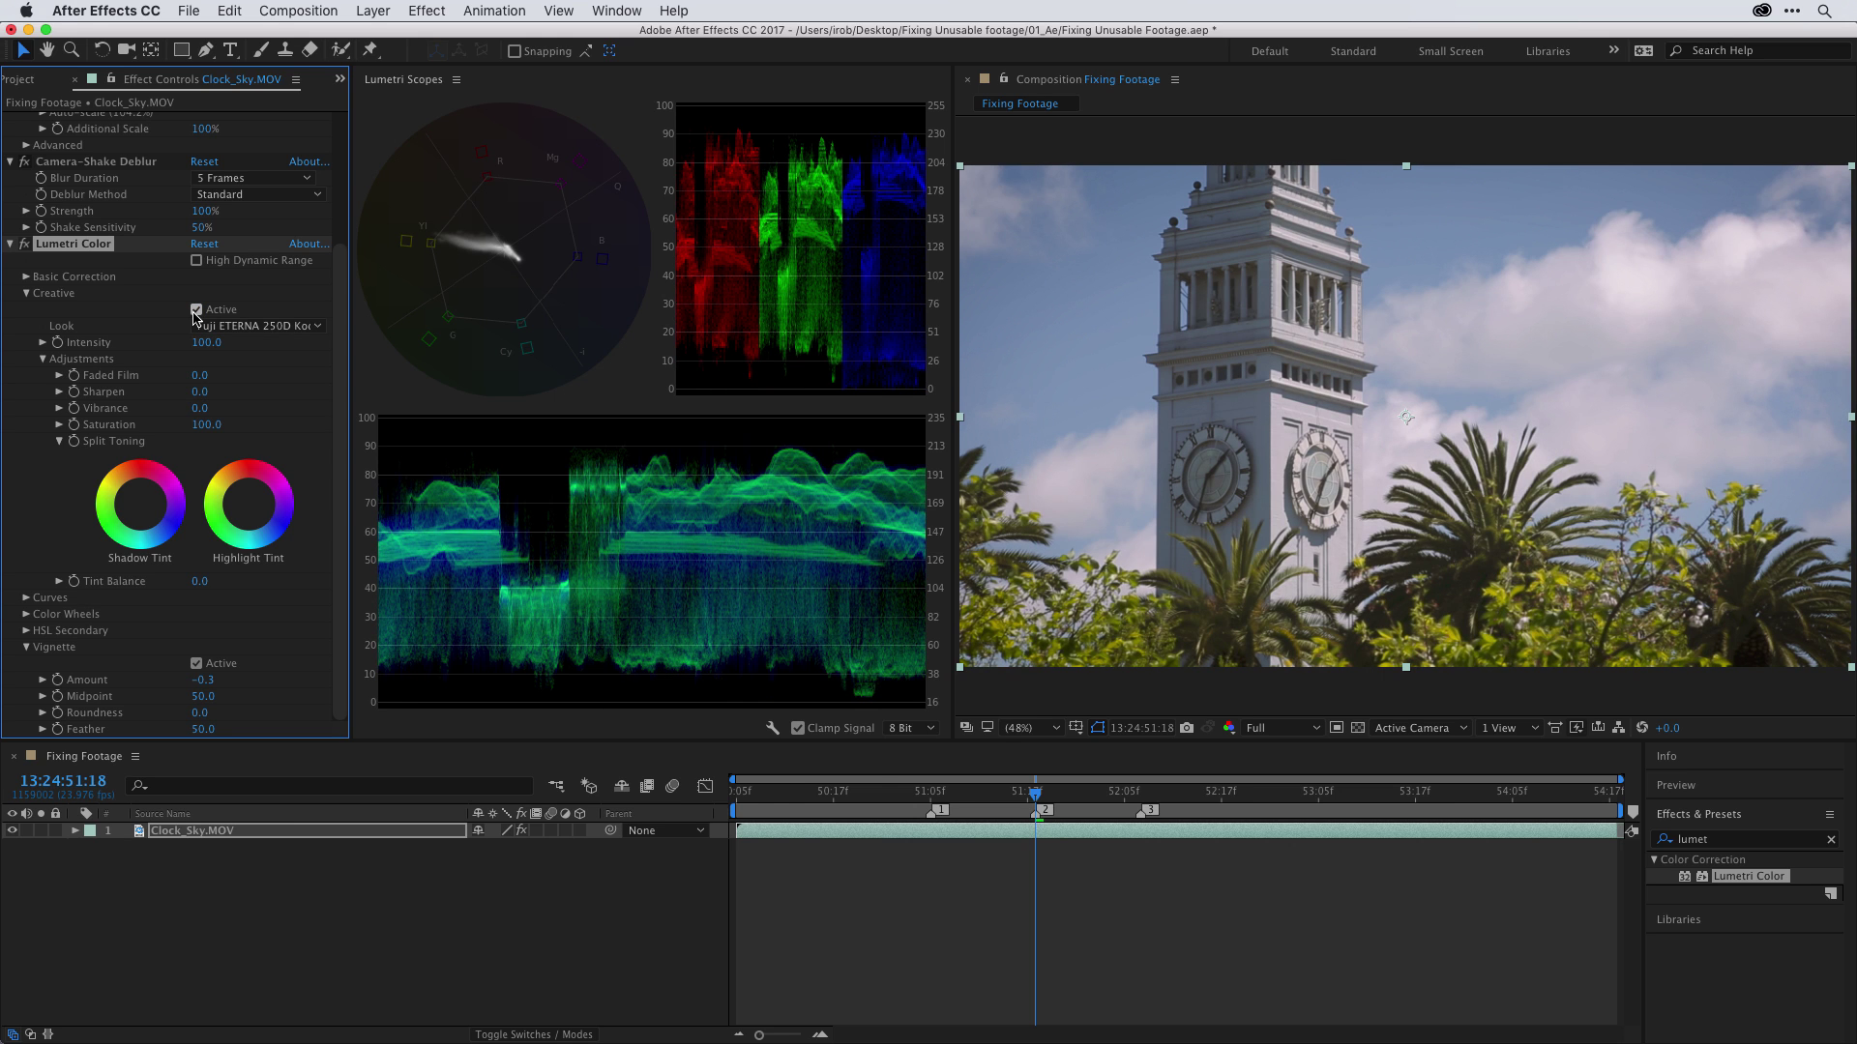